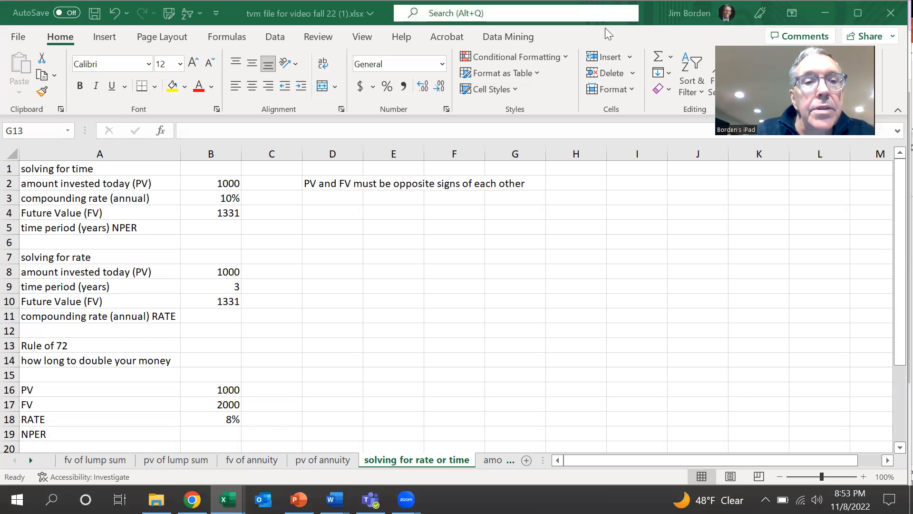
# Start an NPER function from the Financial category in cell B5 for the time period in years.
pyautogui.click(226, 184)
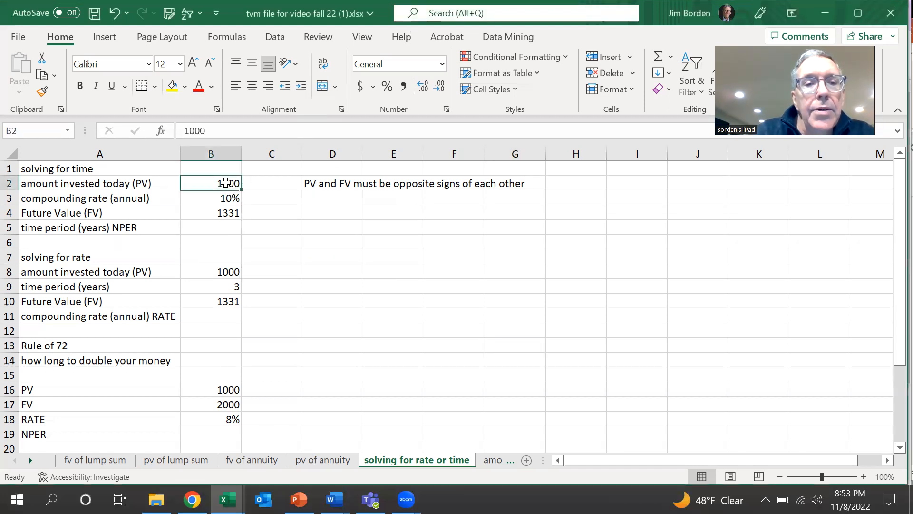
pyautogui.click(227, 200)
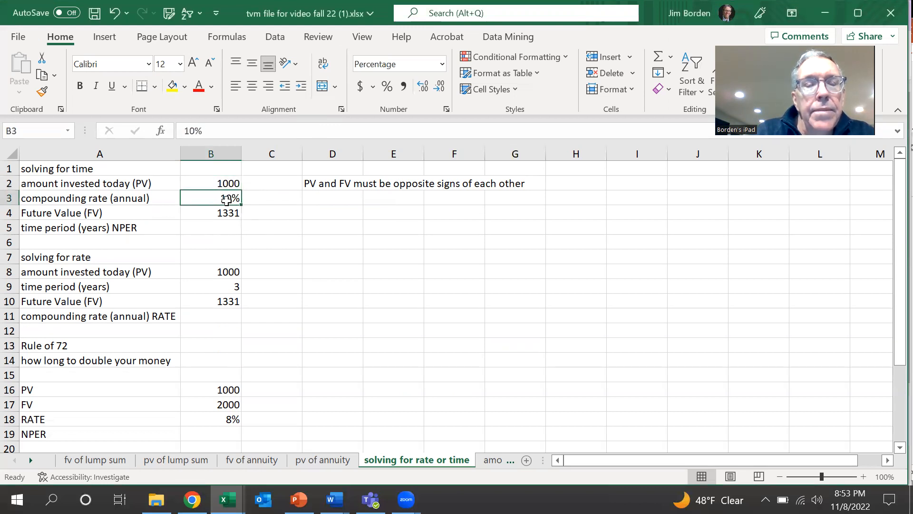
pyautogui.click(223, 226)
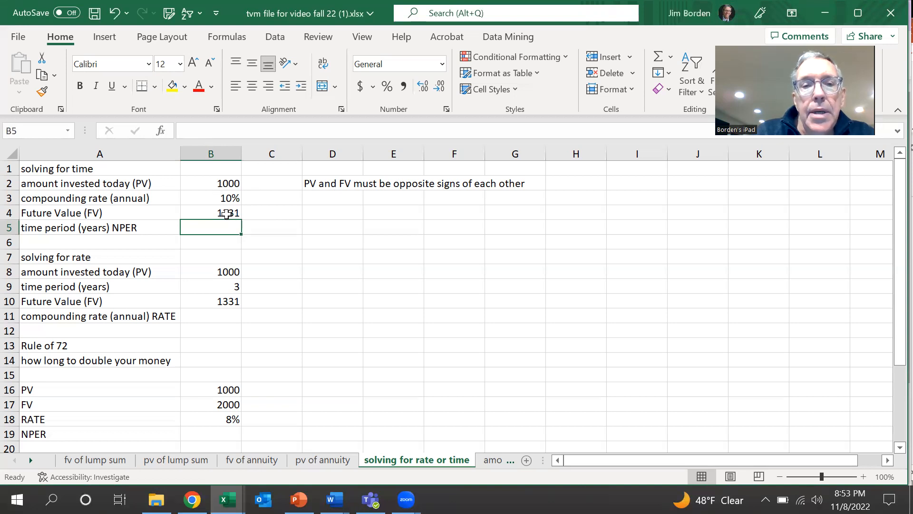
pyautogui.click(160, 131)
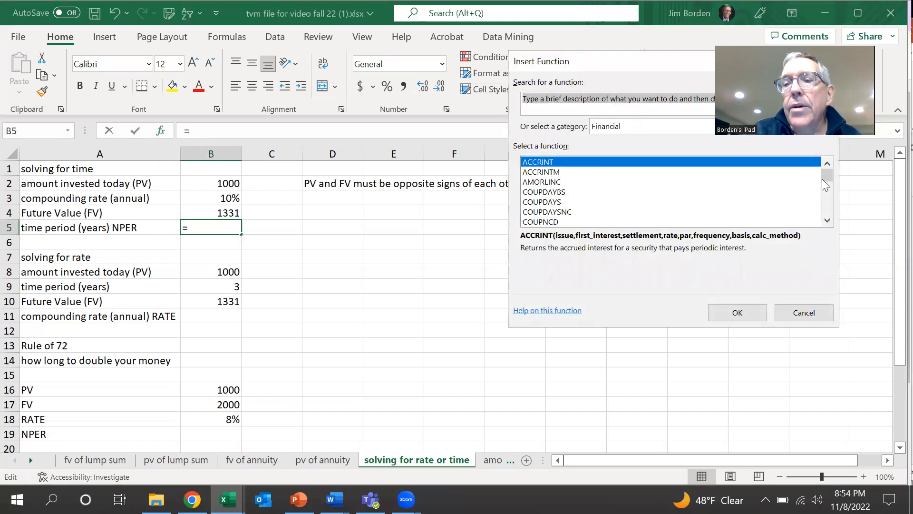
pyautogui.moveTo(825, 175); pyautogui.dragTo(827, 195)
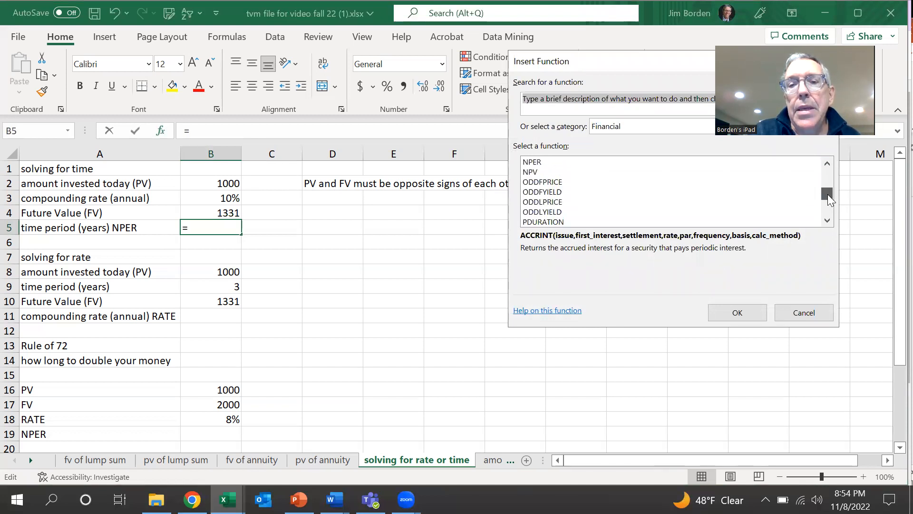
pyautogui.click(567, 163)
pyautogui.doubleClick(568, 164)
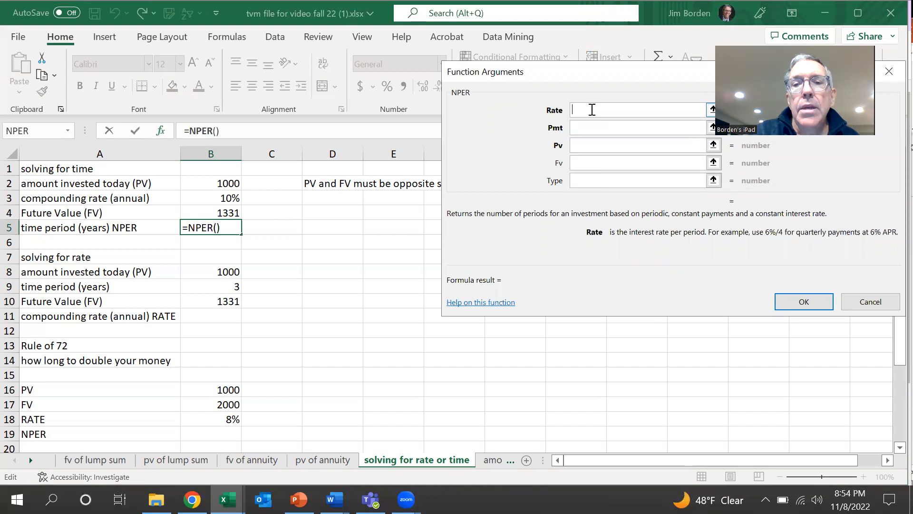
# Complete the NPER function in B5 with Rate B3, Pv -B2 and Fv B4.
pyautogui.click(227, 198)
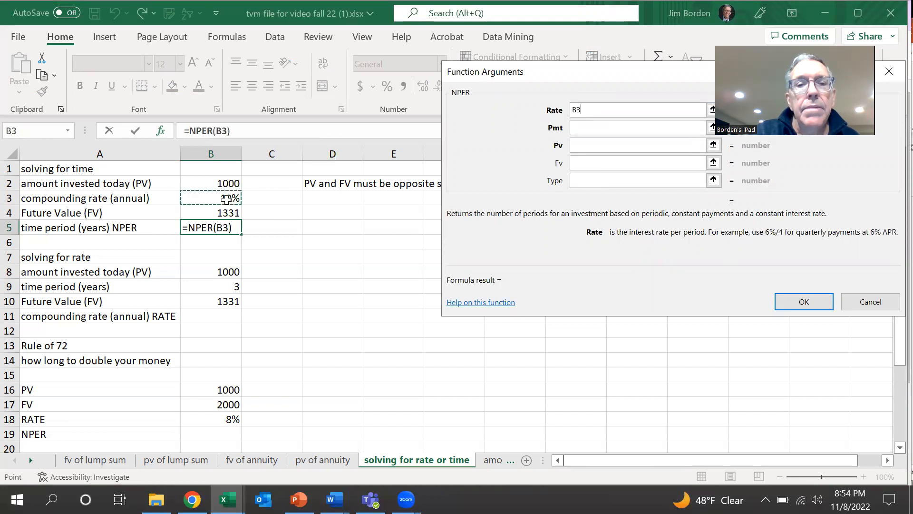
pyautogui.click(583, 145)
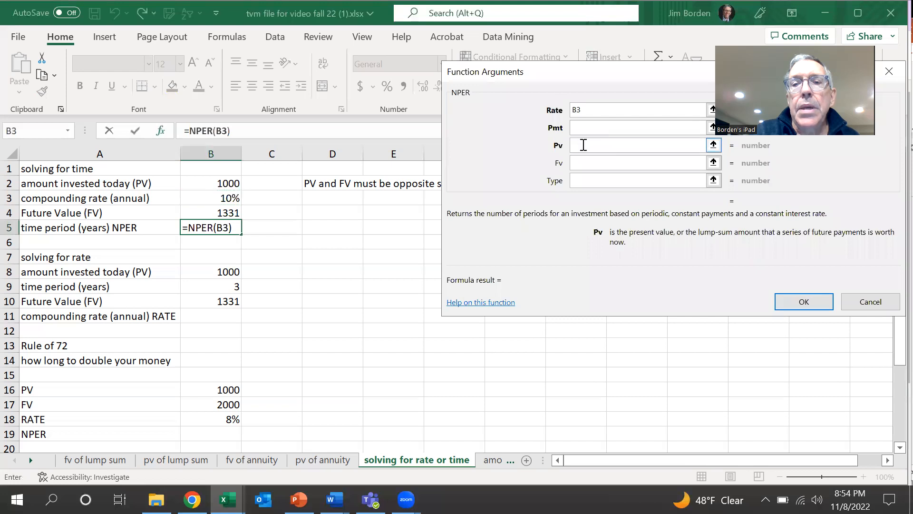
pyautogui.write('-')
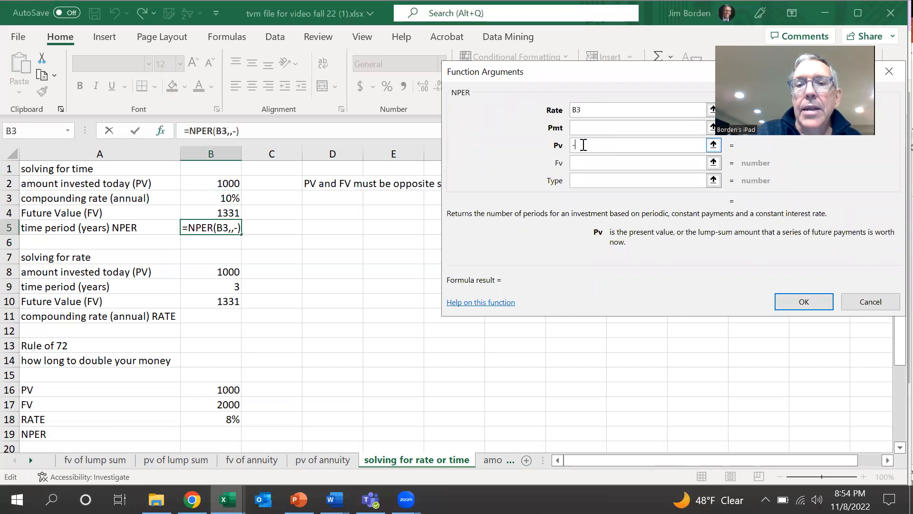
pyautogui.click(223, 183)
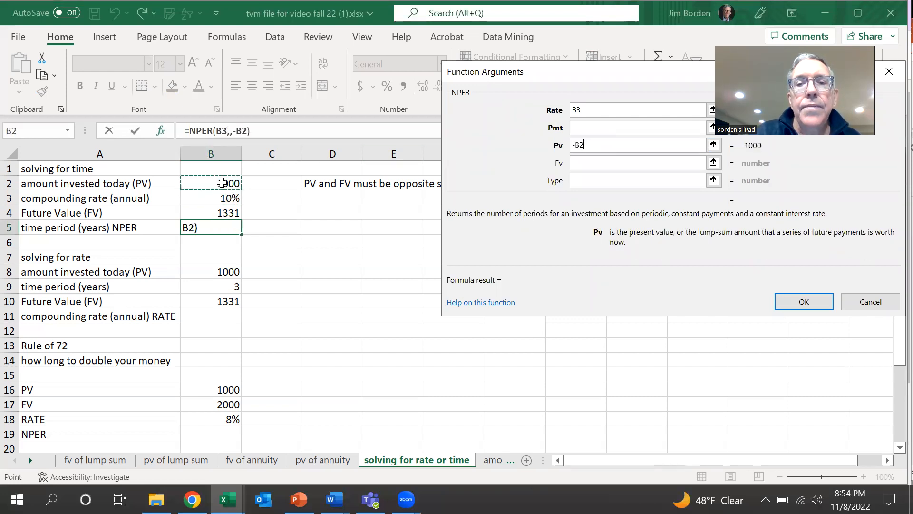
pyautogui.click(579, 165)
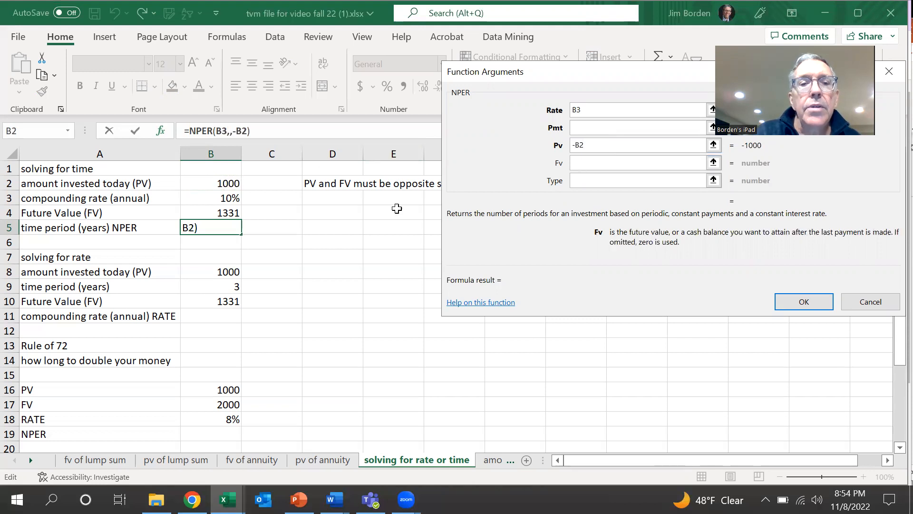
pyautogui.click(229, 217)
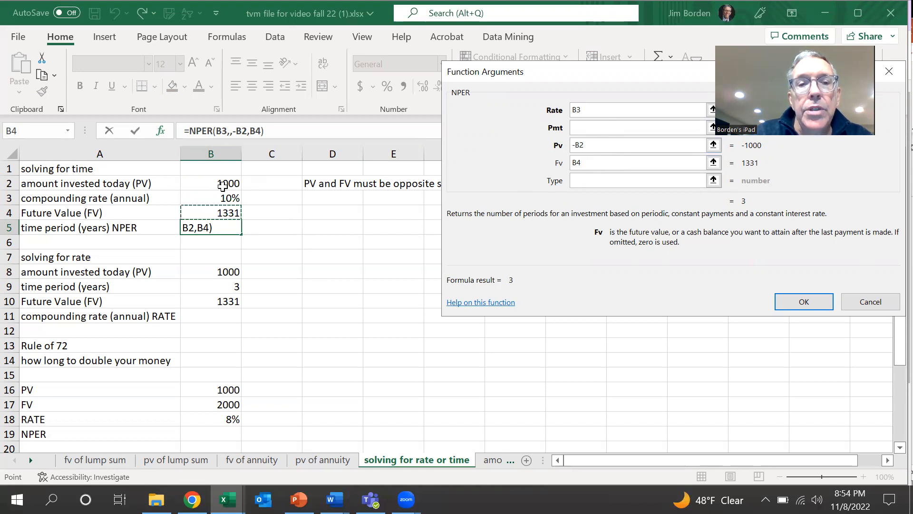
pyautogui.click(584, 145)
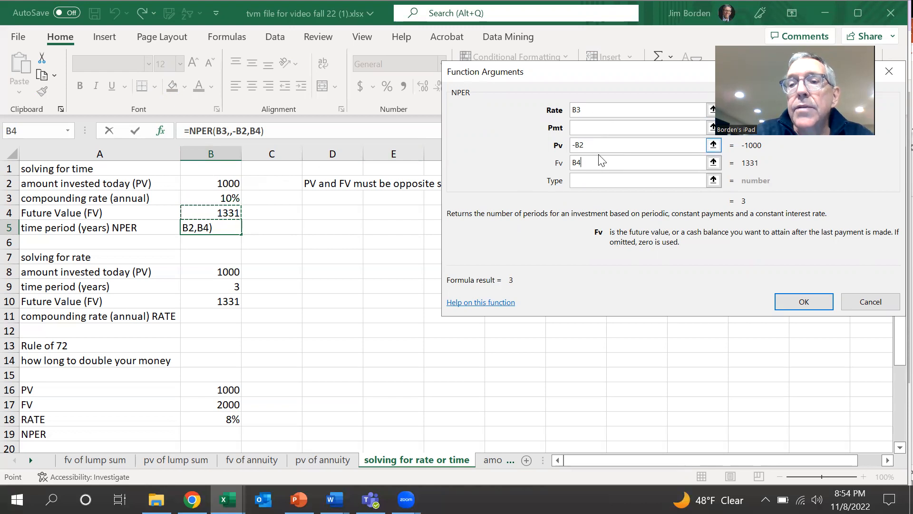
pyautogui.click(784, 301)
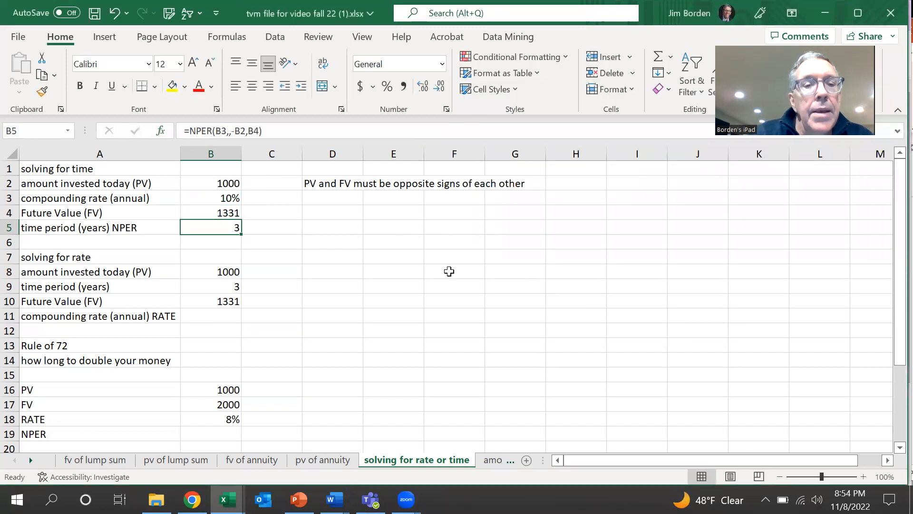
# Start a RATE function from the Financial category in cell B11 for the annual compounding rate.
pyautogui.click(219, 320)
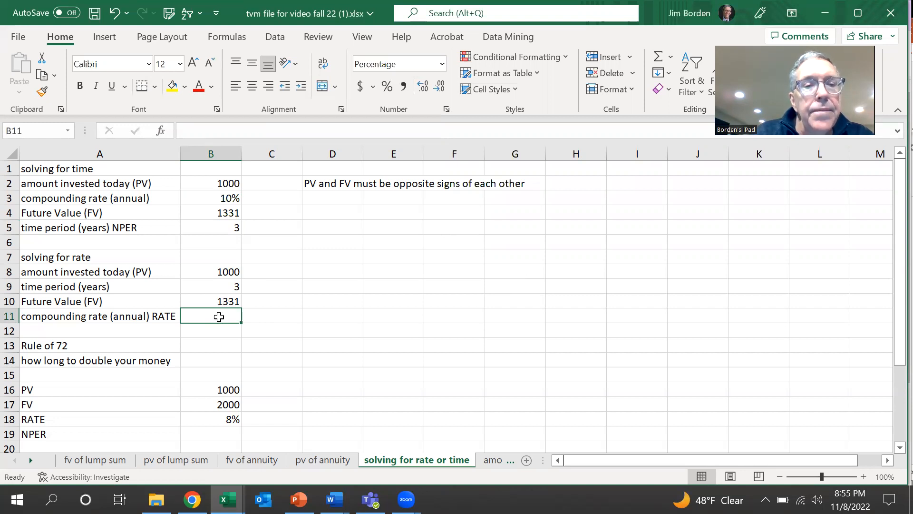
pyautogui.click(160, 132)
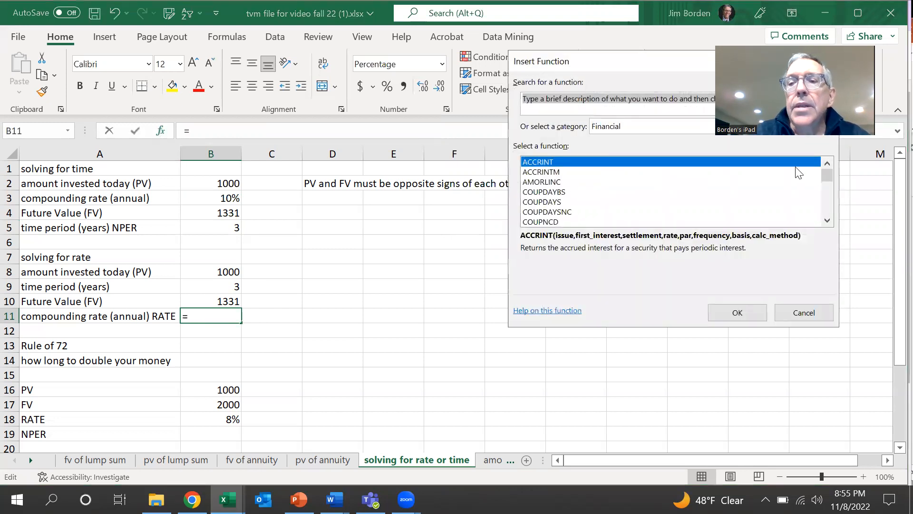
pyautogui.moveTo(828, 176); pyautogui.dragTo(830, 200)
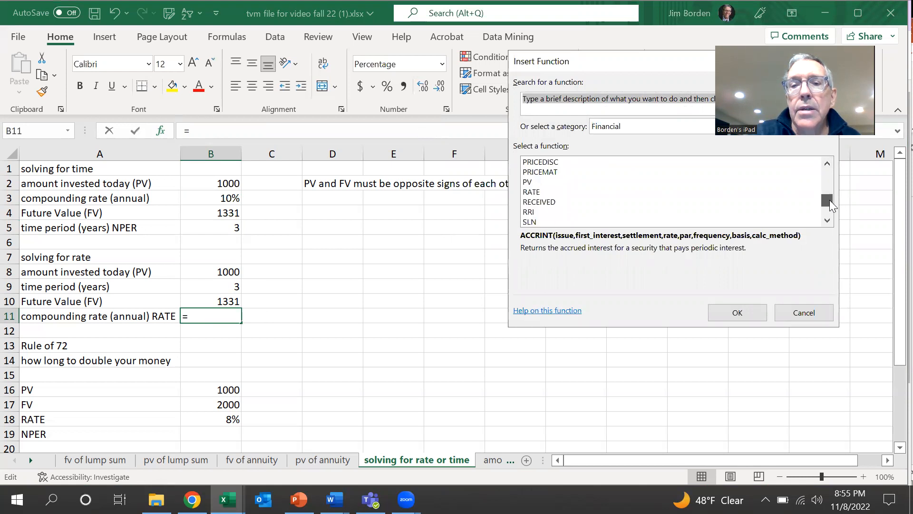
pyautogui.doubleClick(586, 192)
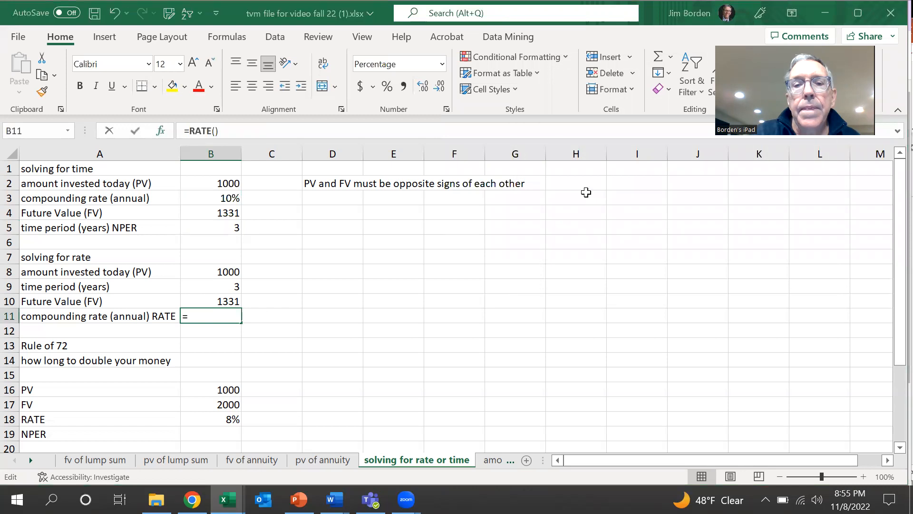
# Complete the RATE function in B11 with Nper B9, Pv -B8 and Fv B10.
pyautogui.click(232, 288)
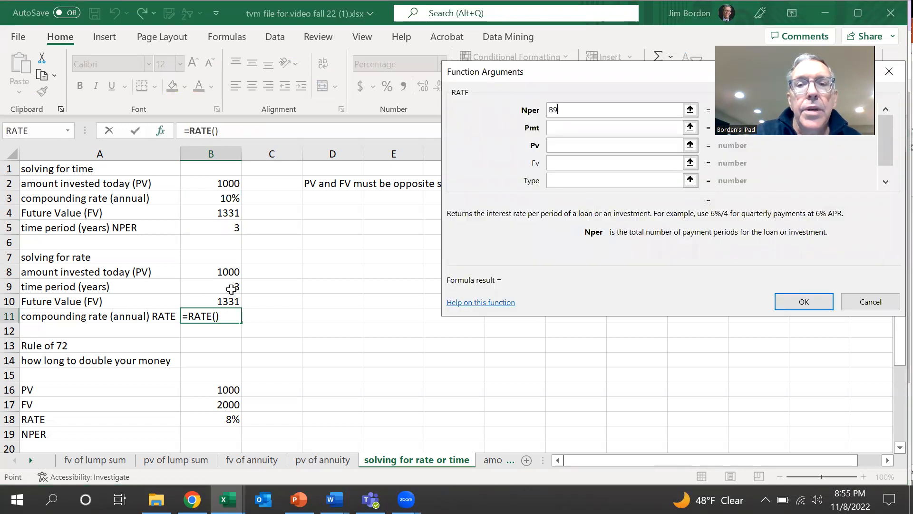
pyautogui.click(555, 145)
pyautogui.write('-')
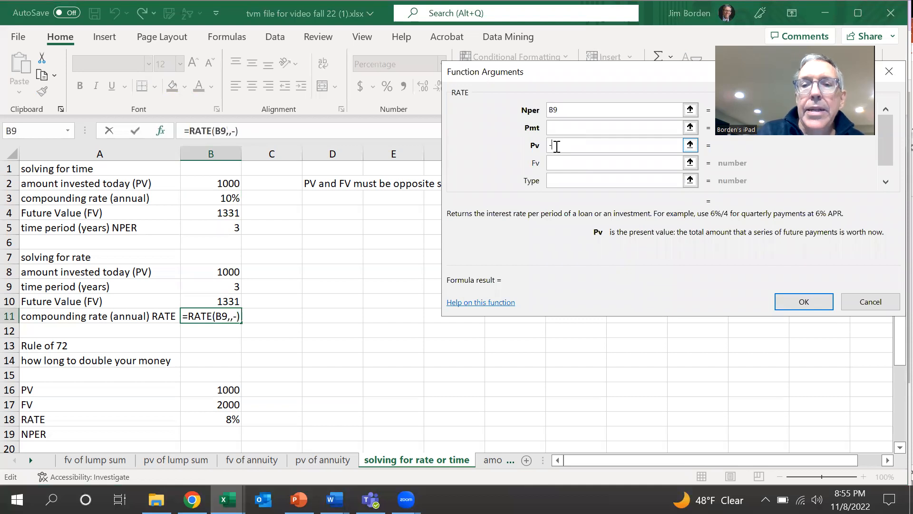
pyautogui.click(212, 271)
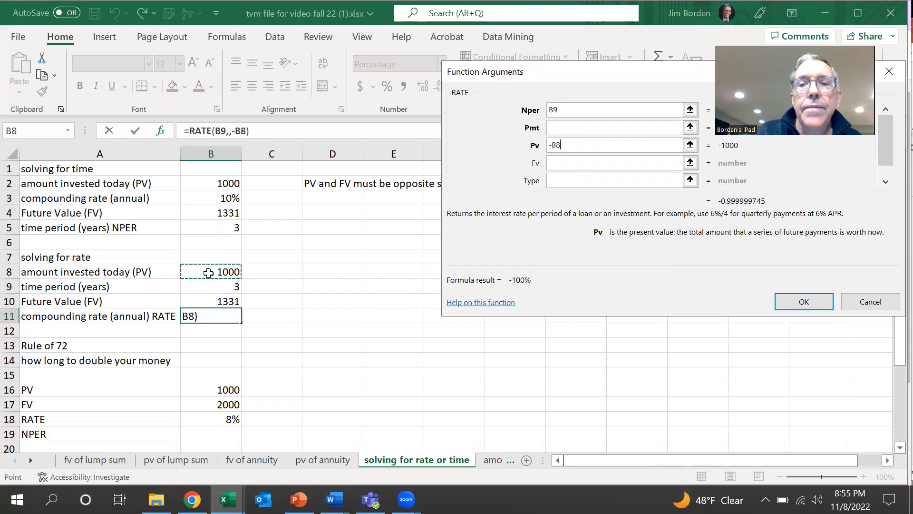
pyautogui.click(555, 163)
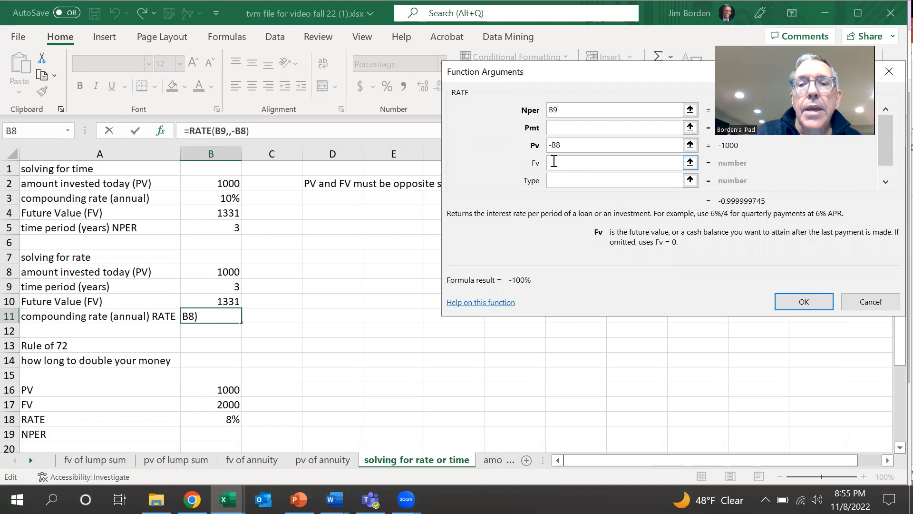
pyautogui.click(227, 301)
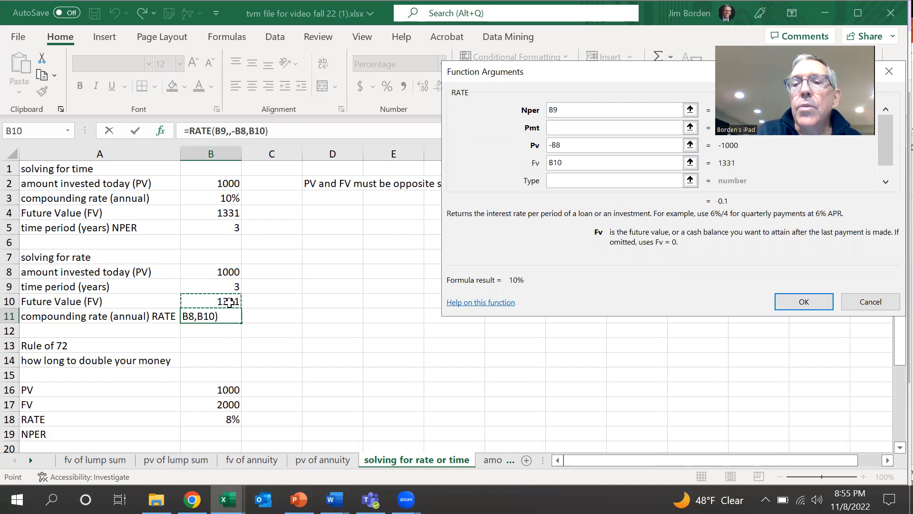
pyautogui.click(790, 299)
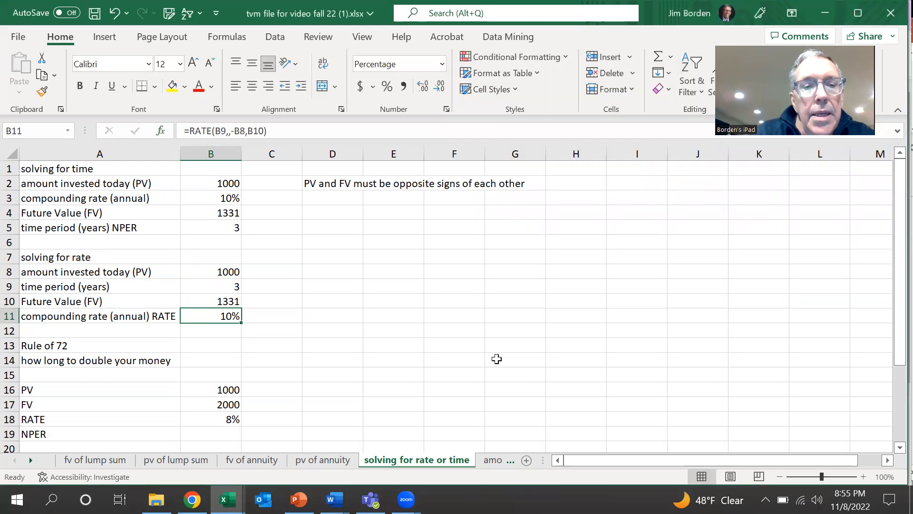
# Start an NPER function from the Financial category in cell B19 of the Rule of 72 section.
pyautogui.scroll(-2, 497, 359)
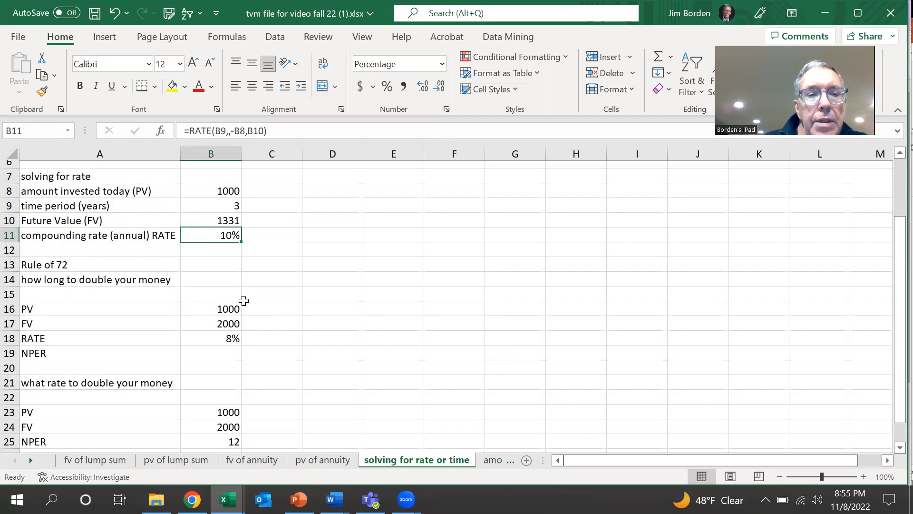
pyautogui.click(225, 311)
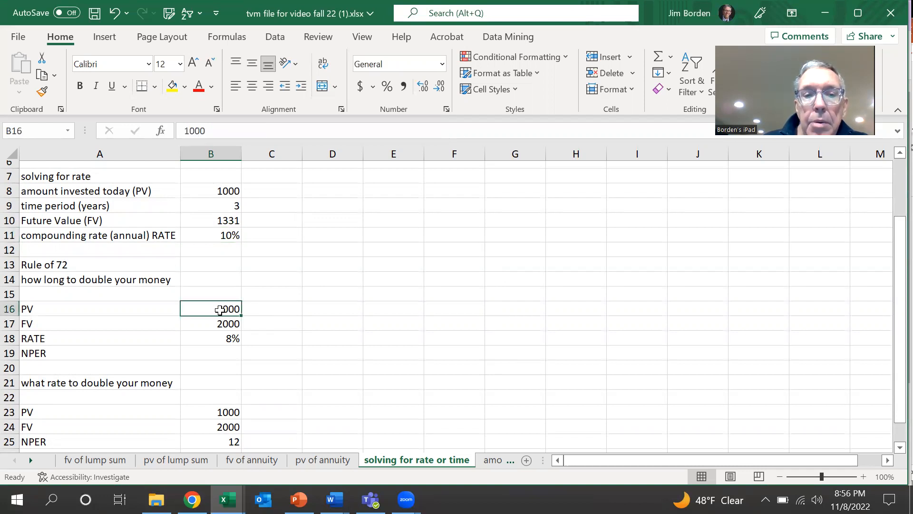
pyautogui.click(222, 325)
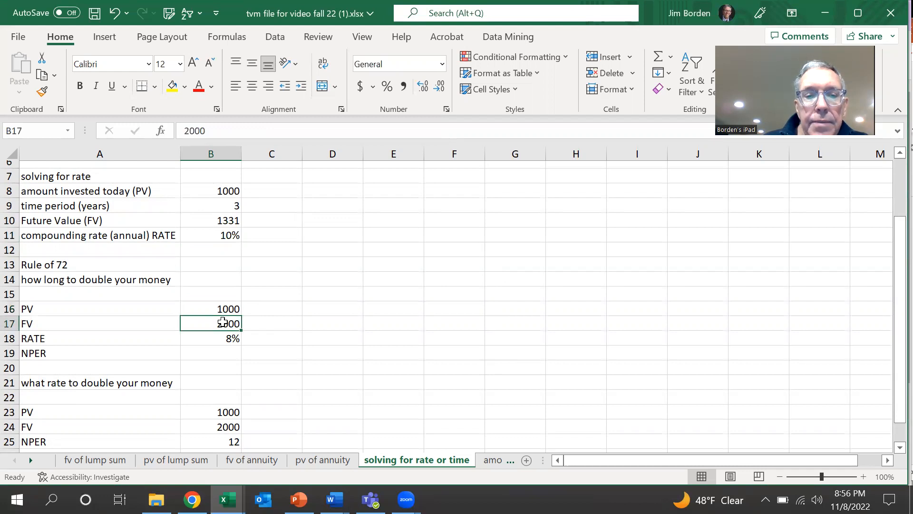
pyautogui.click(222, 337)
pyautogui.click(218, 353)
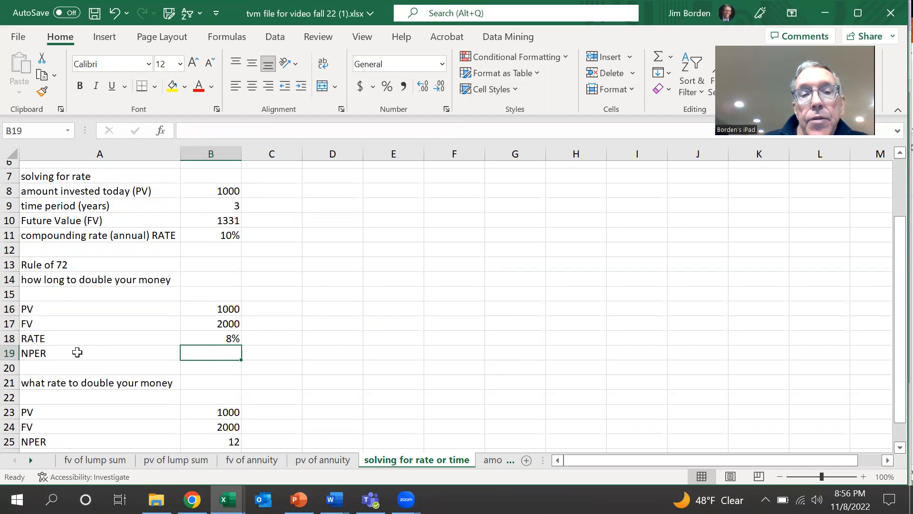
pyautogui.click(161, 131)
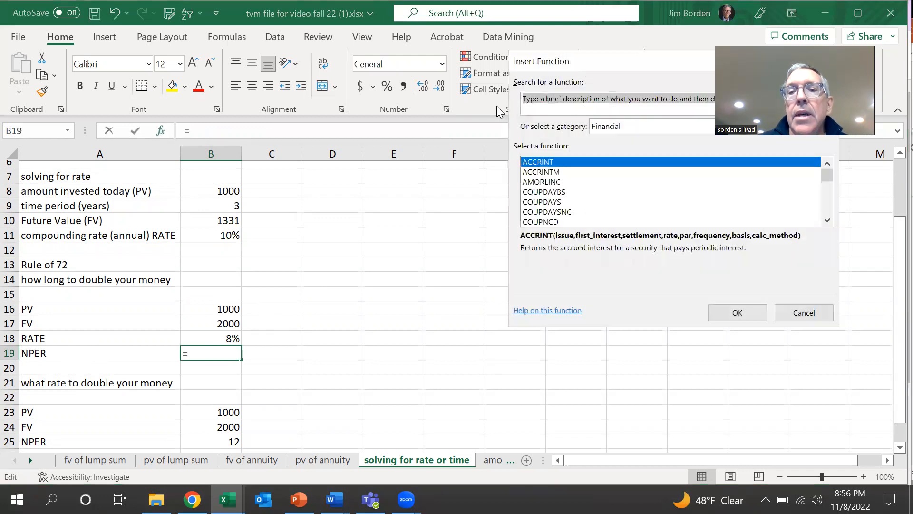
pyautogui.moveTo(828, 176); pyautogui.dragTo(827, 194)
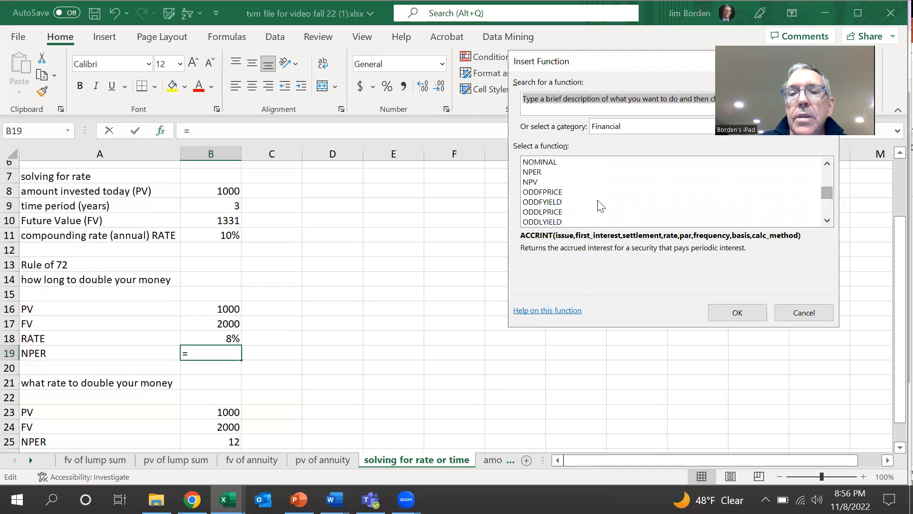
pyautogui.click(559, 171)
pyautogui.doubleClick(560, 171)
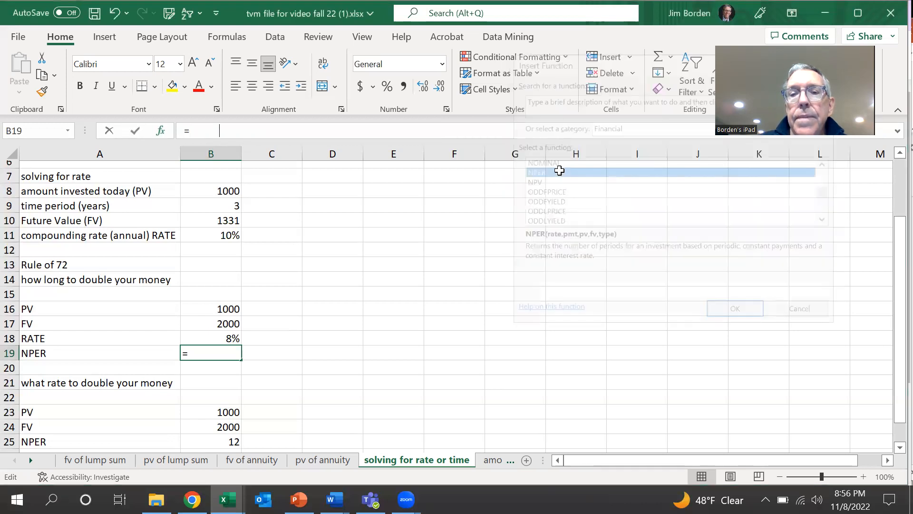
# Complete the NPER function in B19 with Rate B18, Pv -B16 and Fv B17.
pyautogui.click(229, 337)
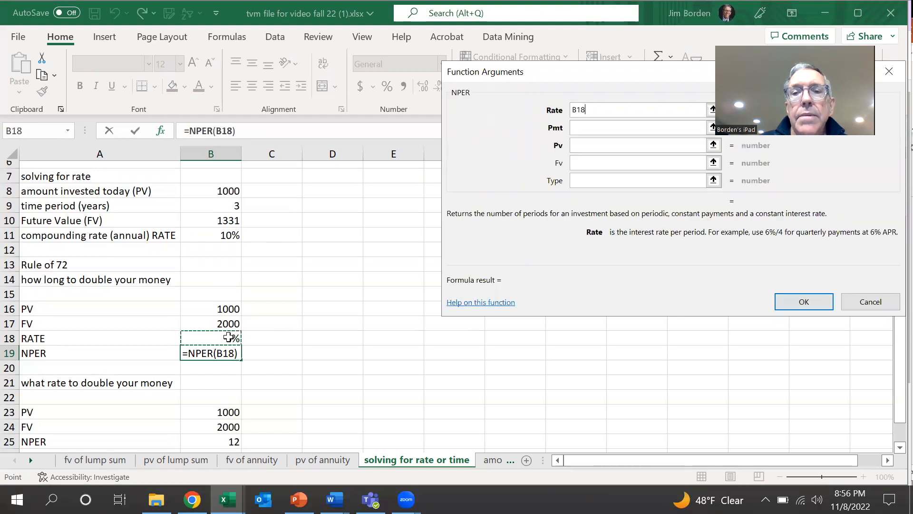
pyautogui.click(582, 145)
pyautogui.write('-')
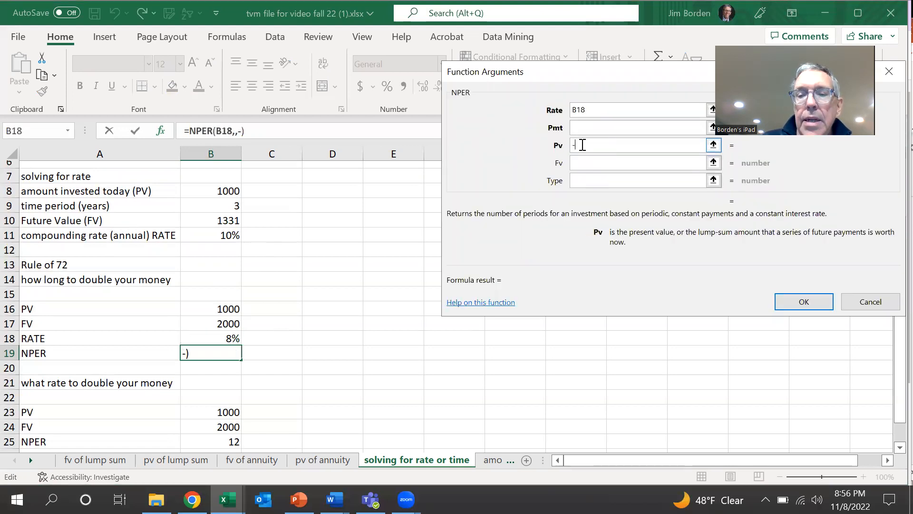
pyautogui.click(219, 309)
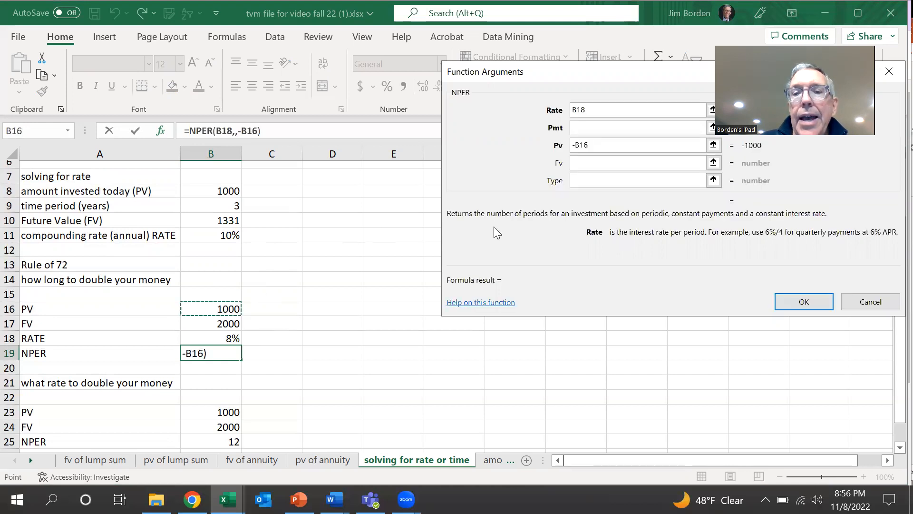
pyautogui.click(591, 164)
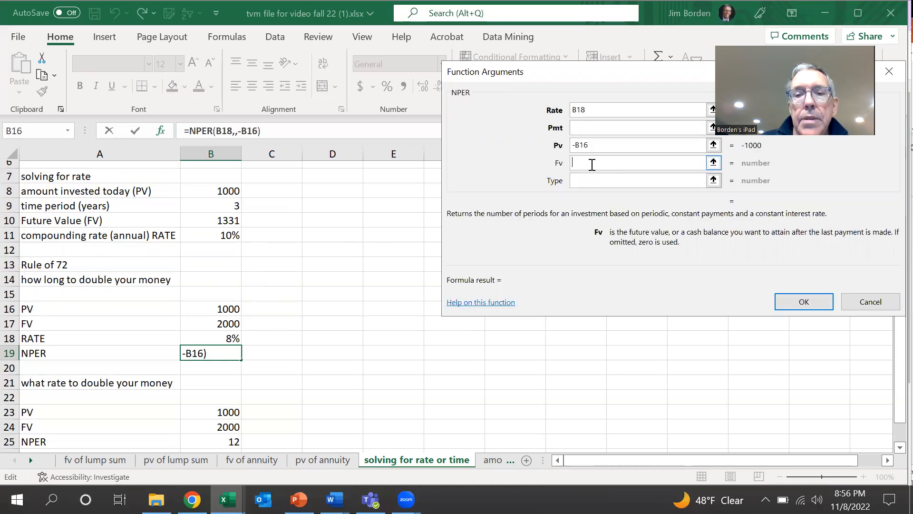
pyautogui.click(232, 321)
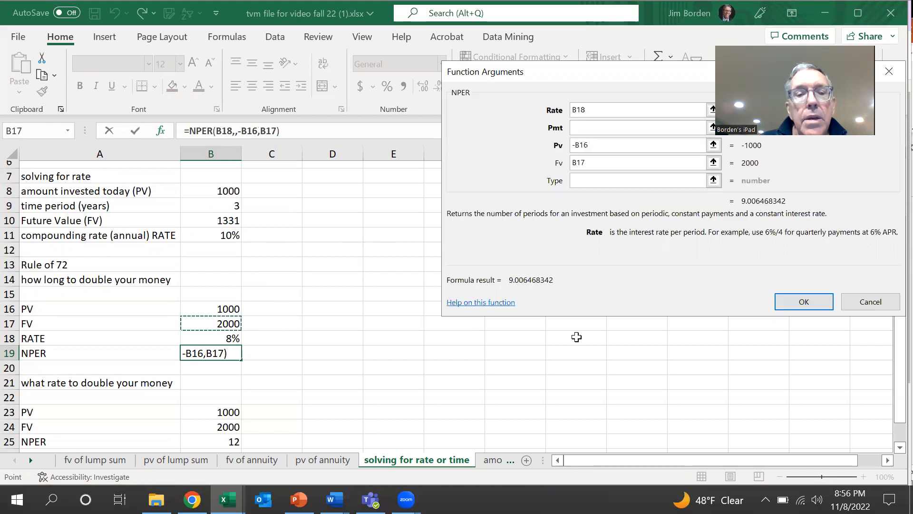
pyautogui.click(804, 302)
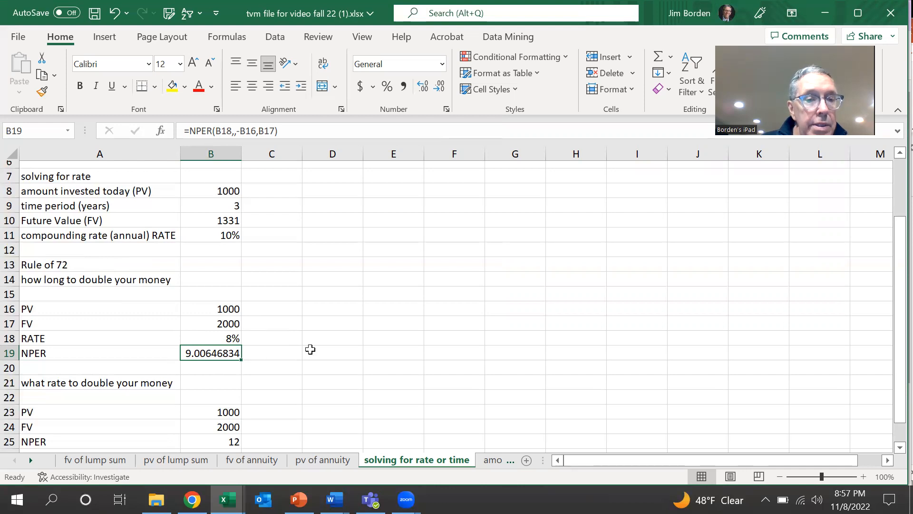
# Start a RATE function from the Financial category in cell B26 for the rate that doubles the money.
pyautogui.scroll(-2, 310, 349)
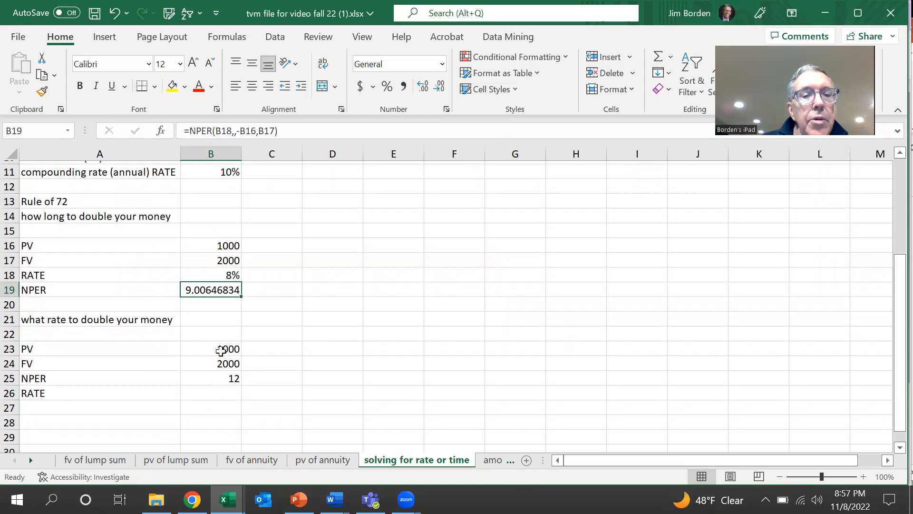
pyautogui.click(213, 391)
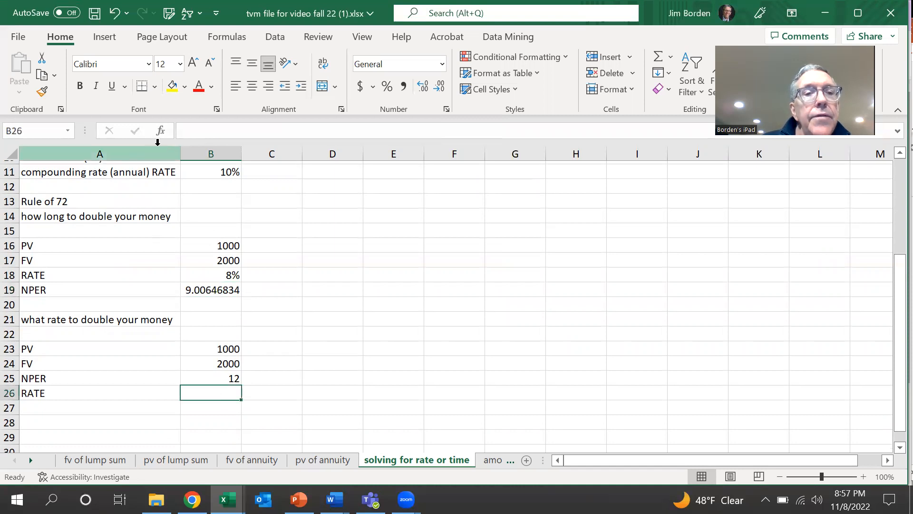
pyautogui.click(161, 131)
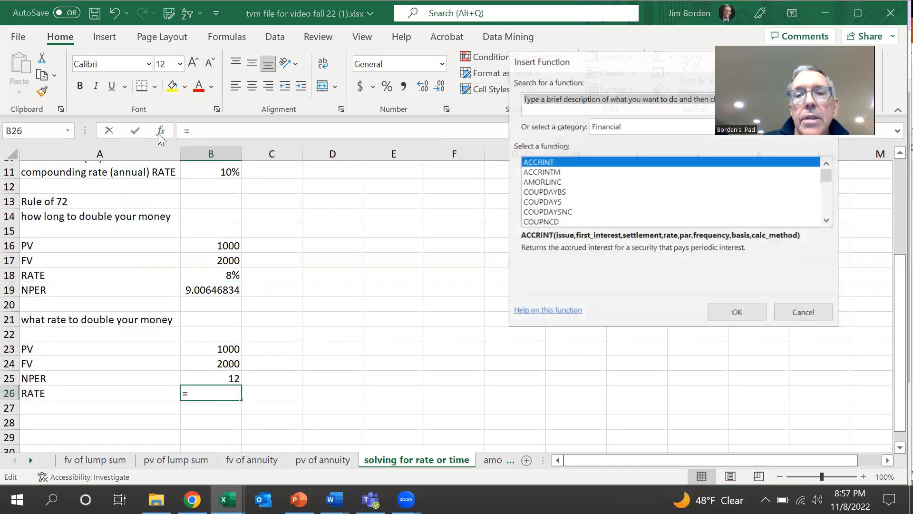
pyautogui.moveTo(829, 174); pyautogui.dragTo(829, 198)
pyautogui.click(540, 213)
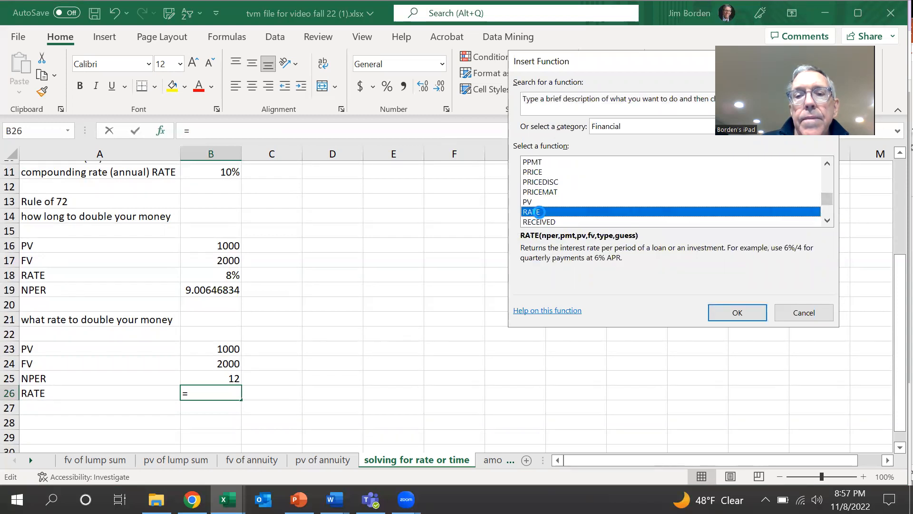
pyautogui.doubleClick(541, 213)
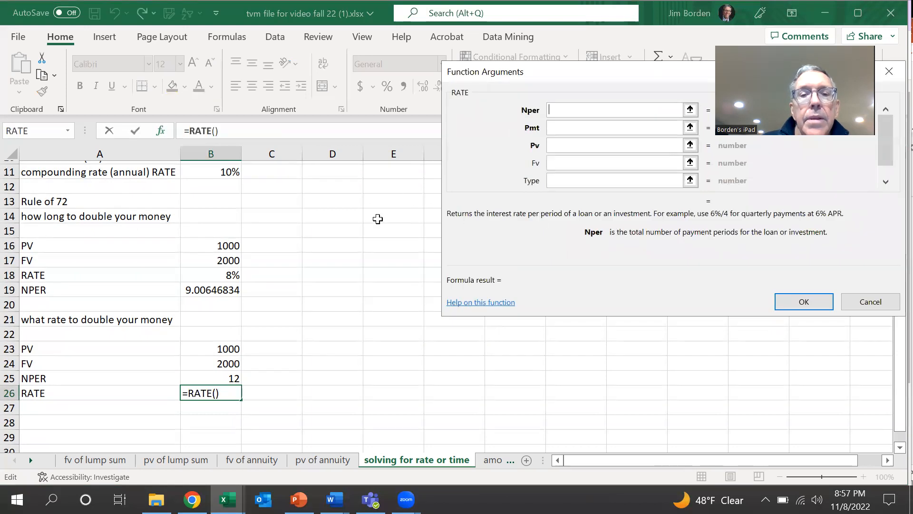
# Complete the RATE function in B26 with Nper B25, Pv -B23 and Fv B24, and show the result with two decimal places.
pyautogui.click(224, 379)
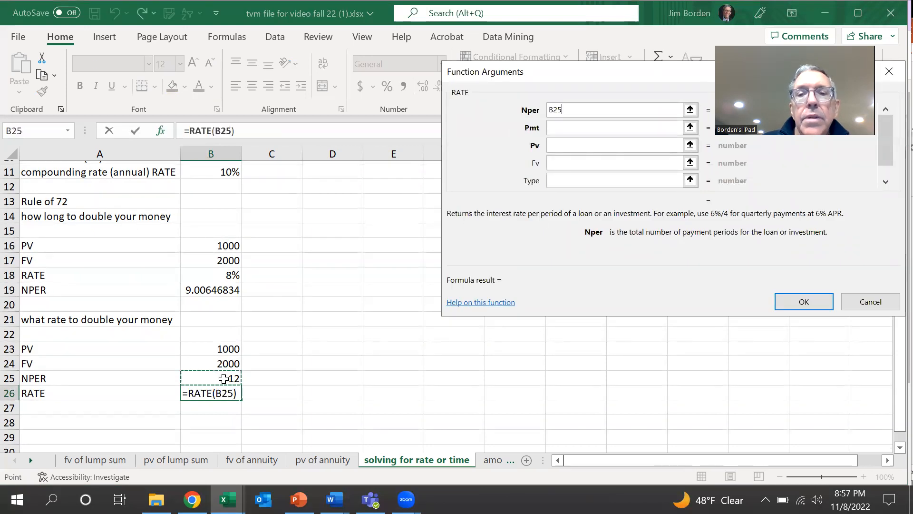
pyautogui.click(554, 147)
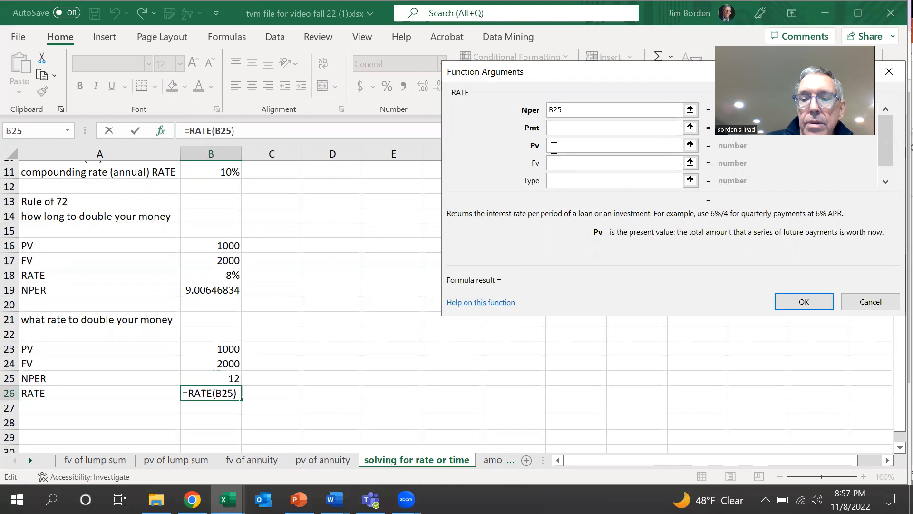
pyautogui.write('-B23')
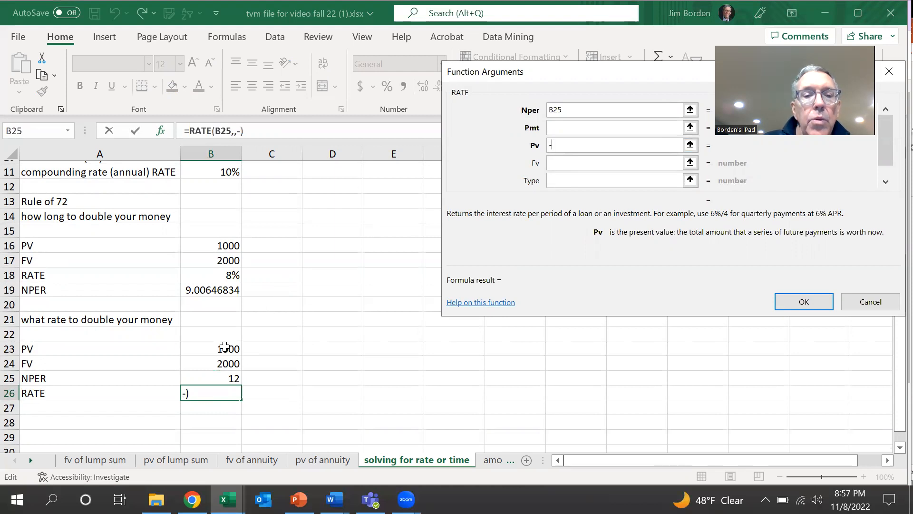
pyautogui.click(228, 346)
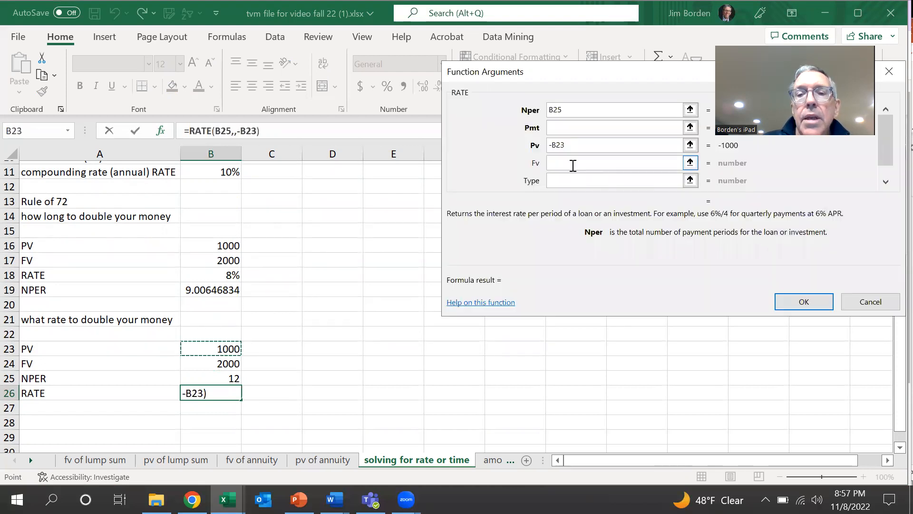
pyautogui.click(573, 164)
pyautogui.click(228, 364)
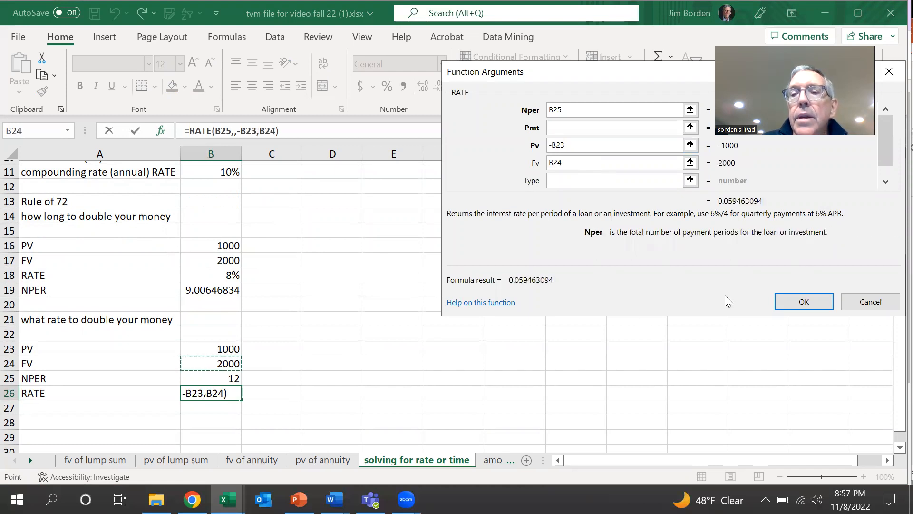
pyautogui.click(813, 299)
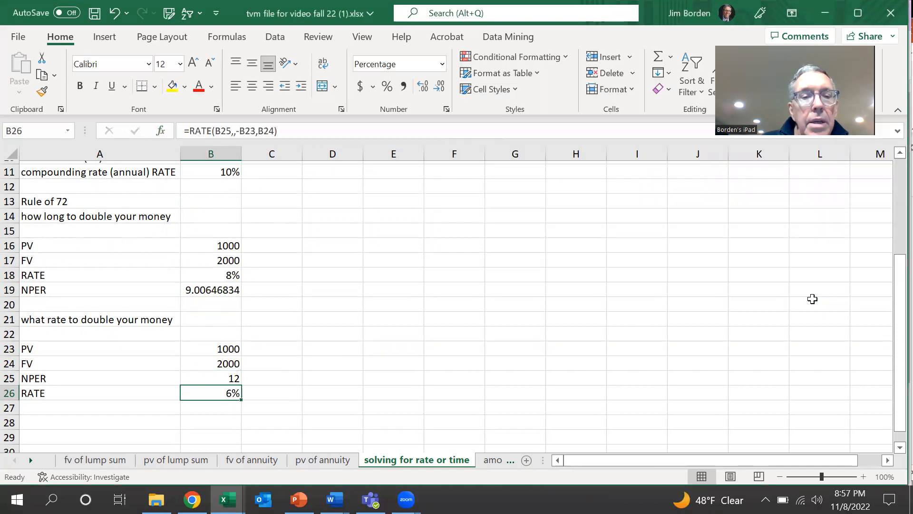
pyautogui.click(428, 88)
pyautogui.click(428, 89)
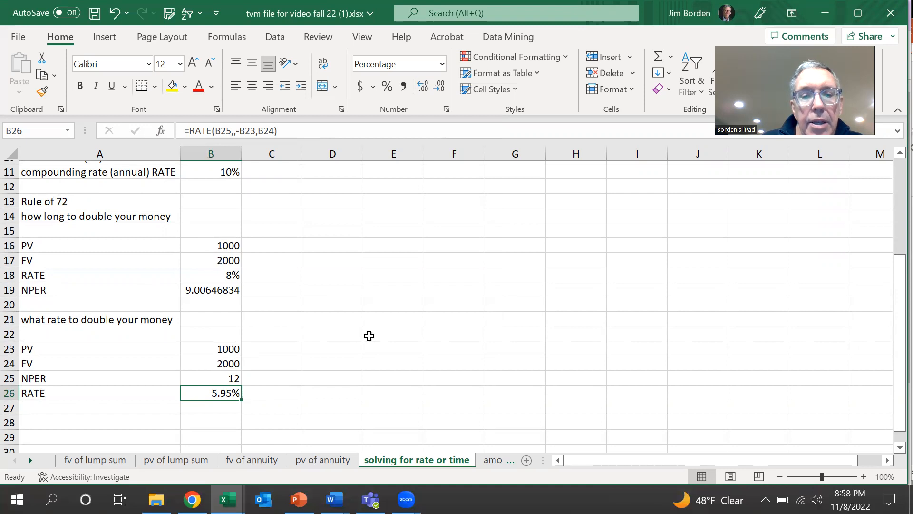
# On the amort example sheet, start a PMT function from the Financial category in payment cell B4.
pyautogui.click(492, 459)
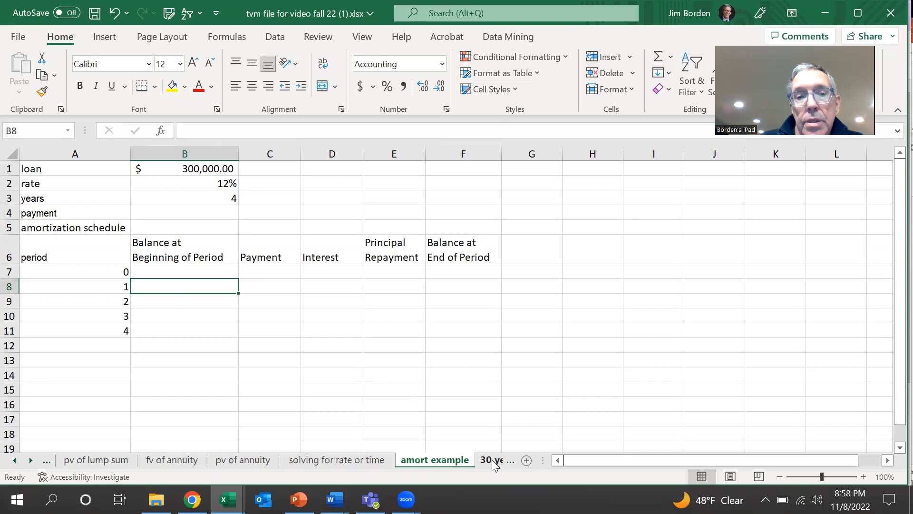
pyautogui.click(193, 168)
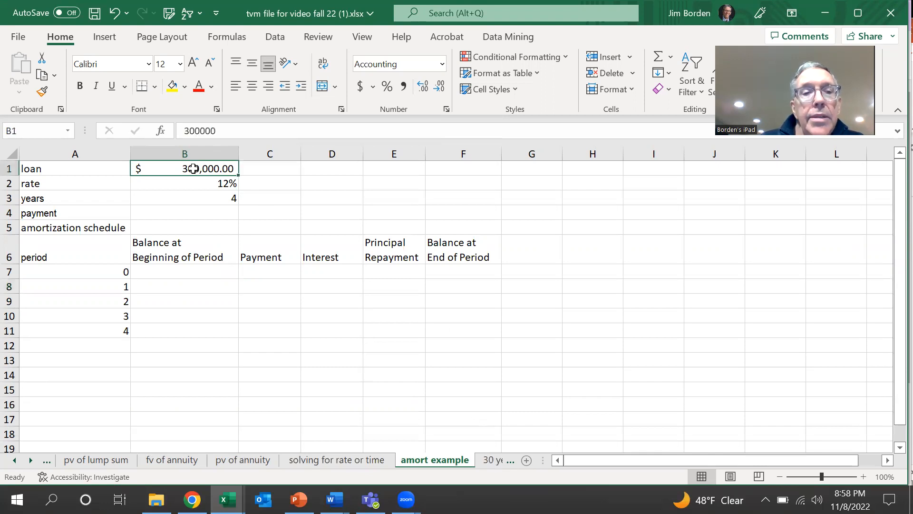
pyautogui.click(218, 211)
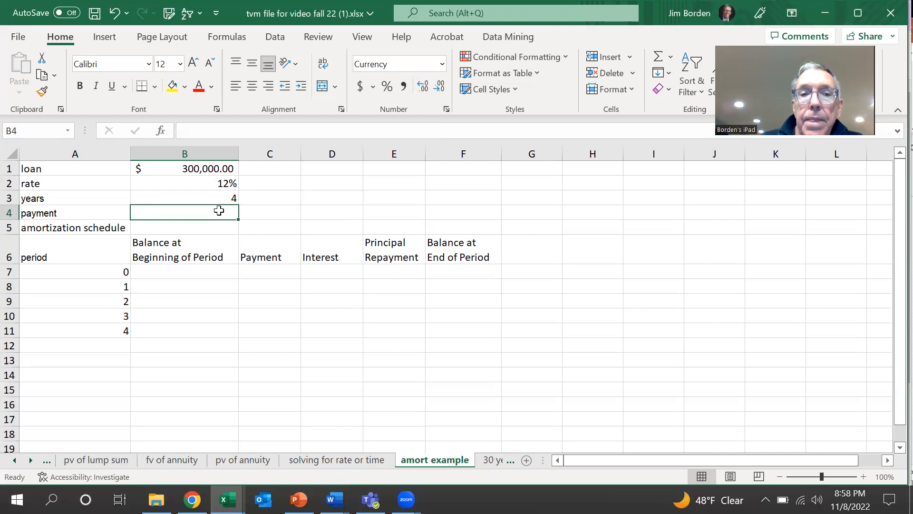
pyautogui.click(161, 135)
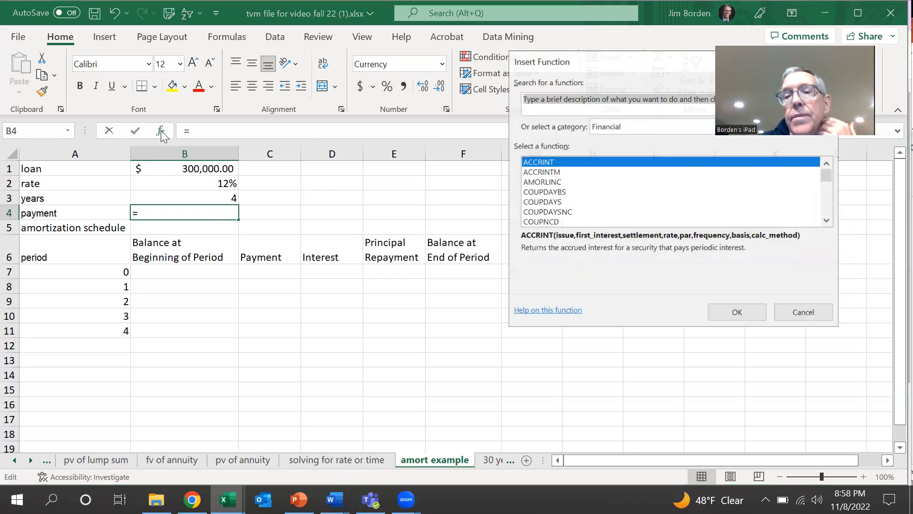
pyautogui.moveTo(826, 177); pyautogui.dragTo(827, 197)
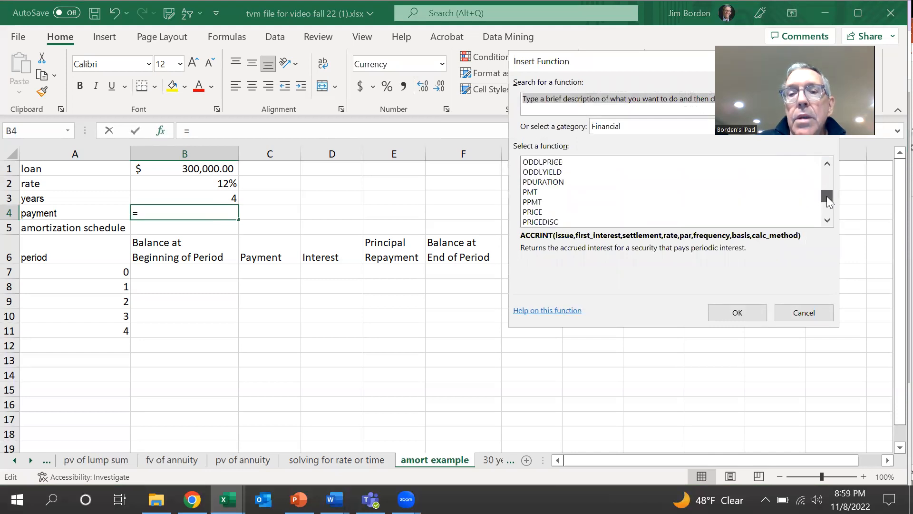
pyautogui.click(540, 192)
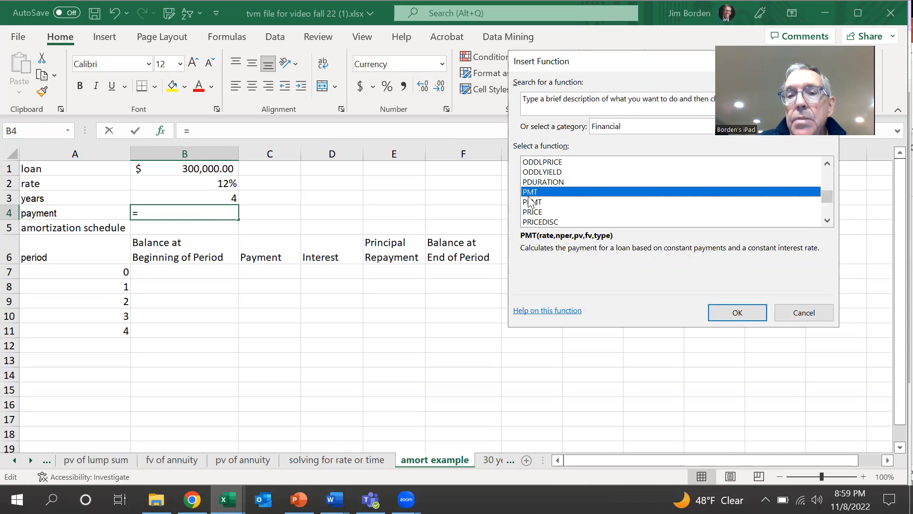
pyautogui.click(727, 314)
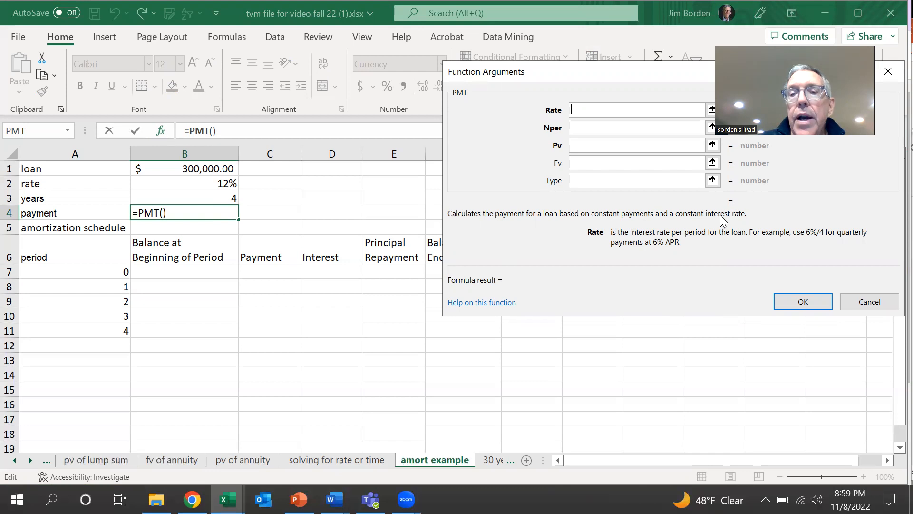
# Complete the PMT function in B4 with Rate B2, Nper B3 and Pv -B1.
pyautogui.click(222, 185)
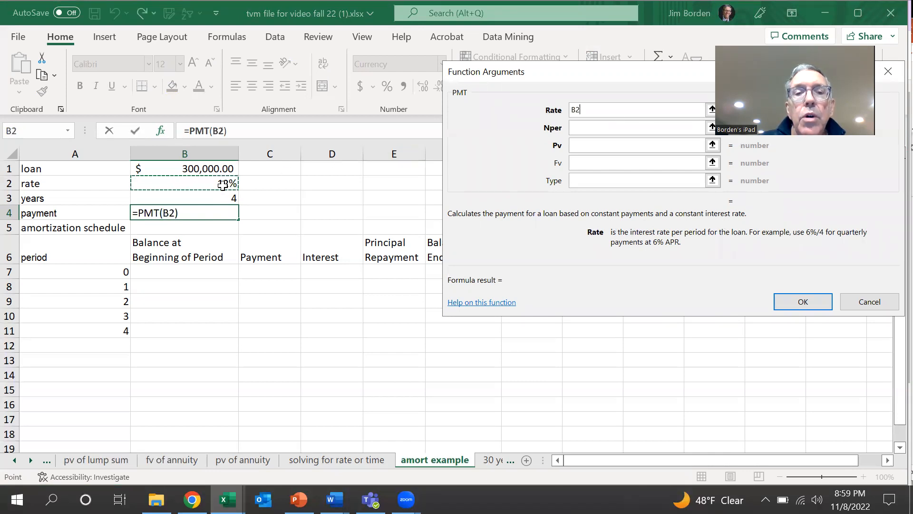
pyautogui.click(601, 129)
pyautogui.click(219, 198)
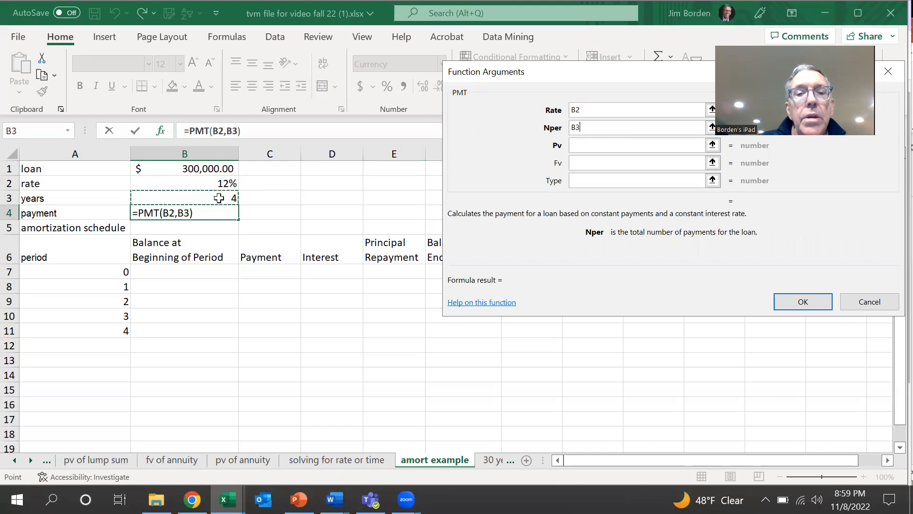
pyautogui.click(577, 143)
pyautogui.write('-')
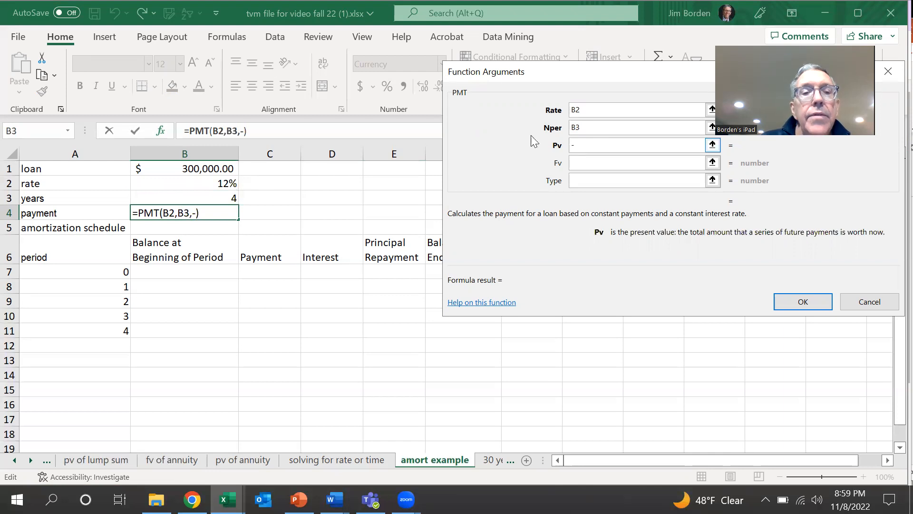
pyautogui.click(227, 170)
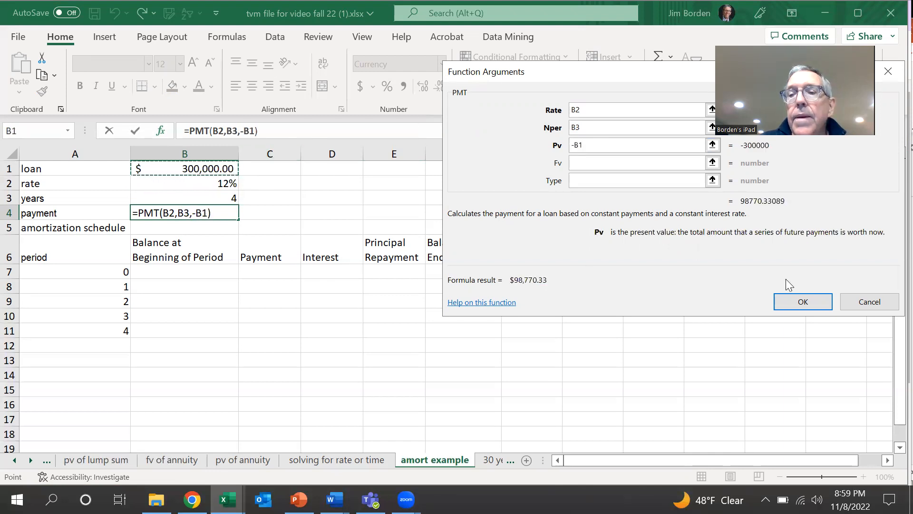
pyautogui.click(796, 302)
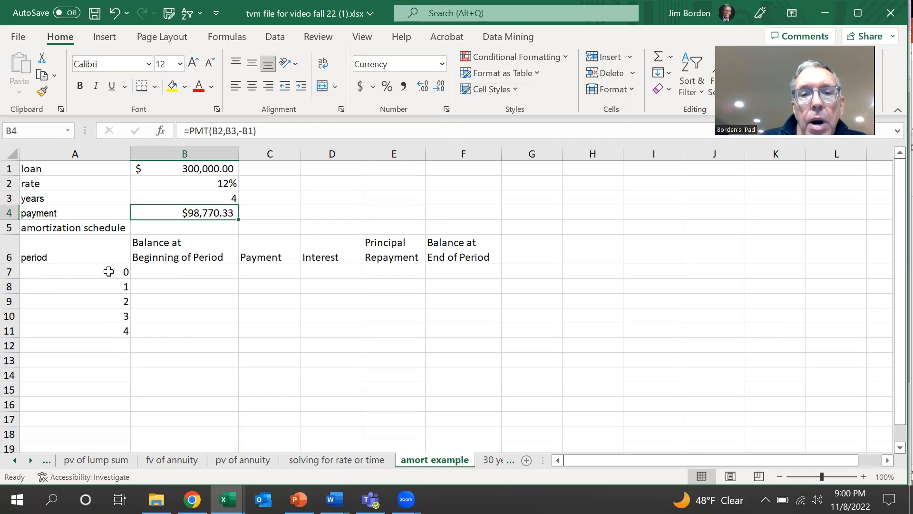
# Link the period 0 end-of-period balance in F7 to the loan amount with =B1, and review that cell's formula.
pyautogui.click(453, 270)
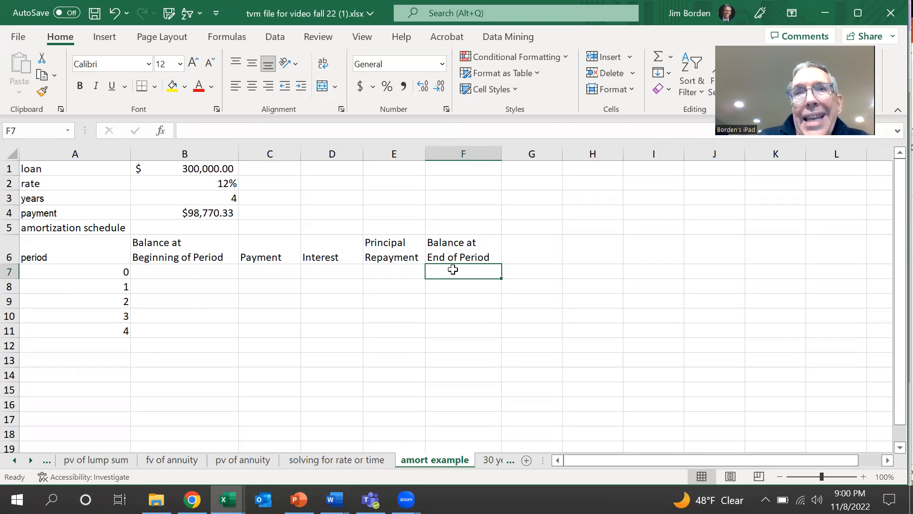
pyautogui.write('=')
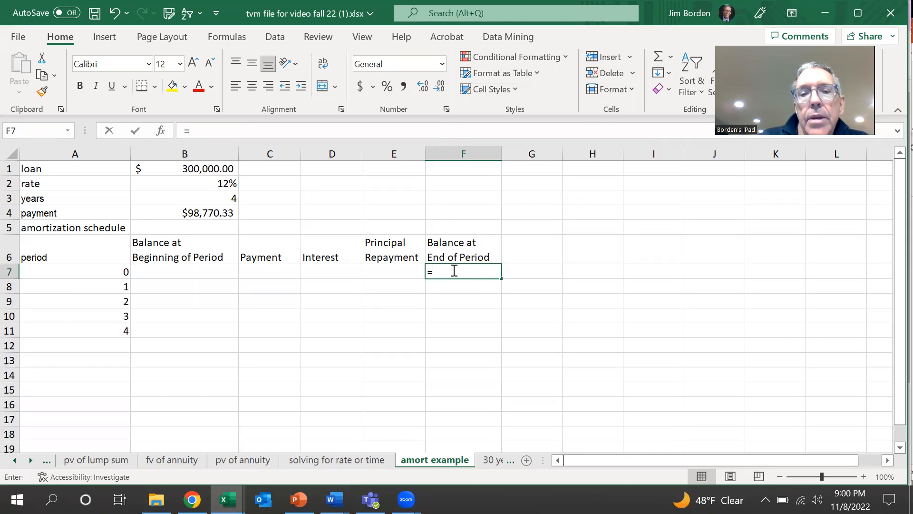
pyautogui.click(217, 167)
pyautogui.press('Return')
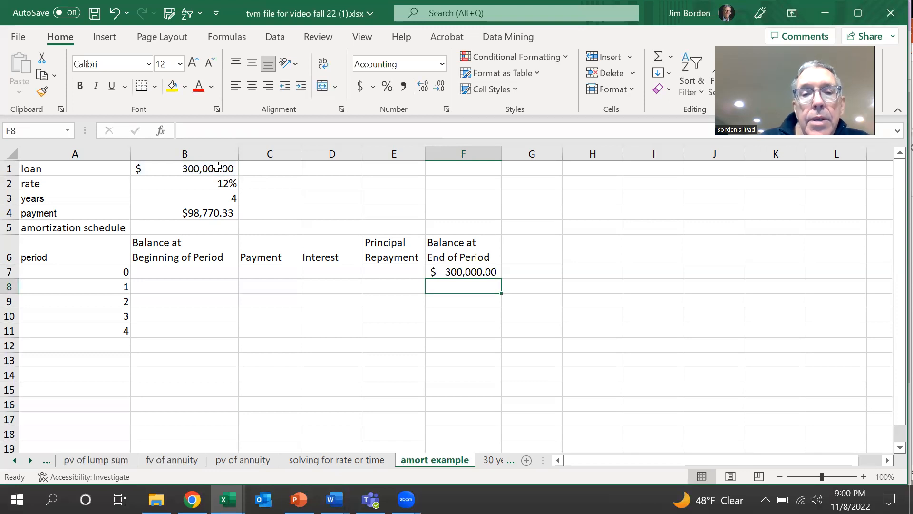
pyautogui.press('Left')
pyautogui.press('Left')
pyautogui.press('Left')
pyautogui.press('Left')
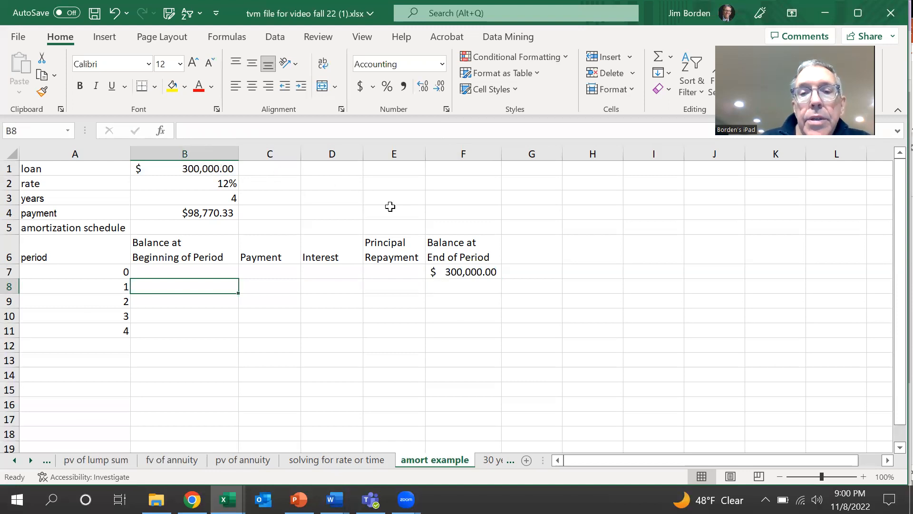
pyautogui.click(448, 273)
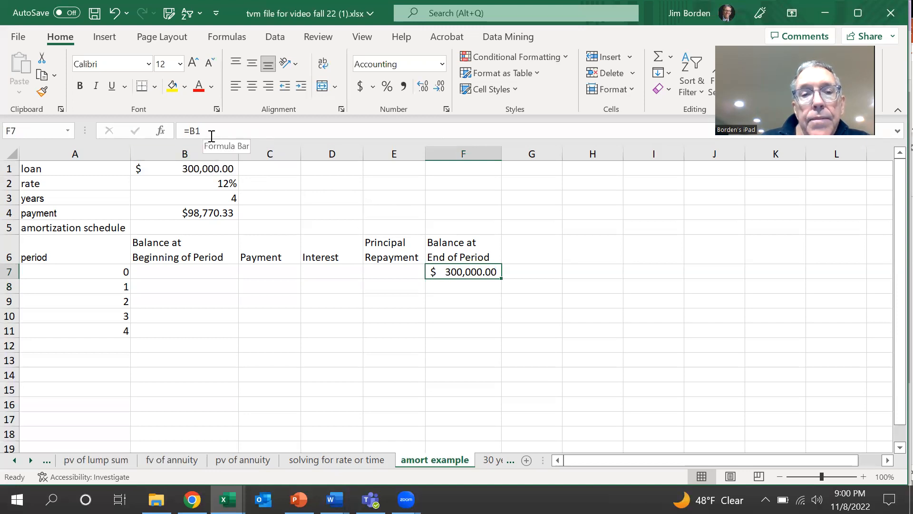
# Link the period 1 beginning balance in B8 to the period 0 ending balance with =F7.
pyautogui.click(164, 288)
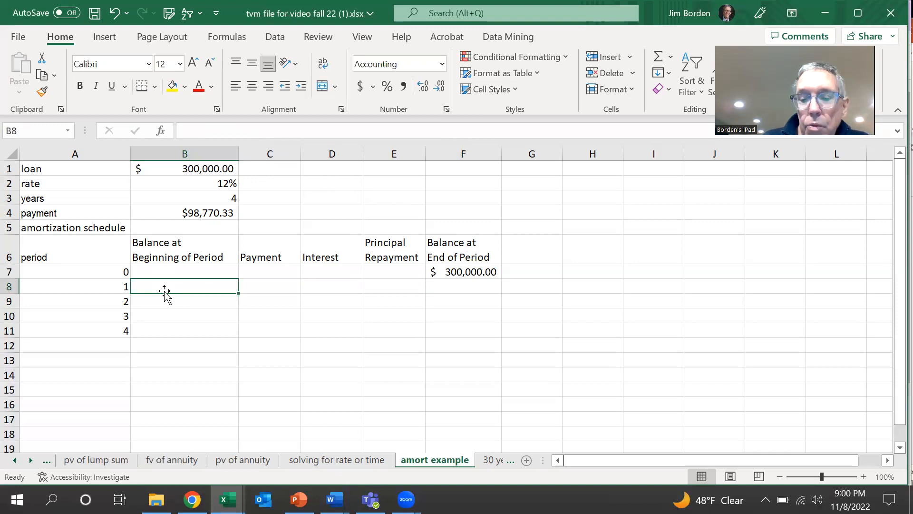
pyautogui.write('=')
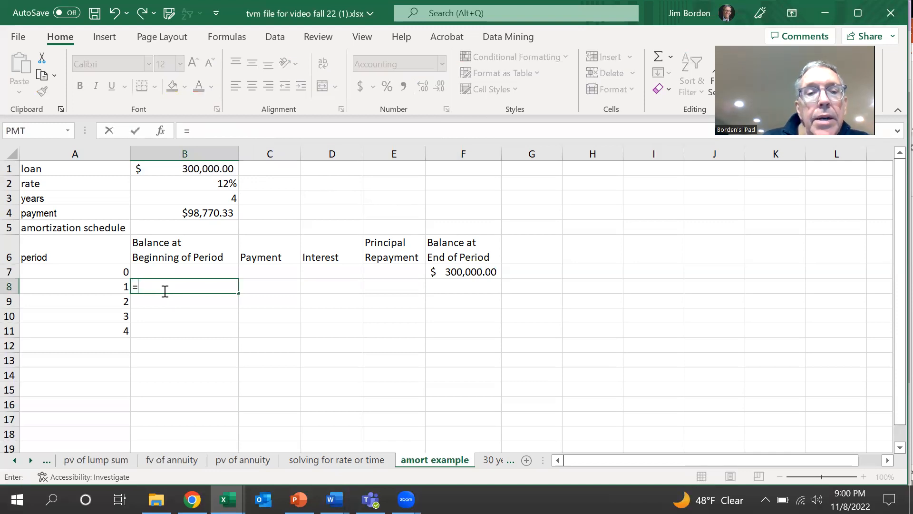
pyautogui.click(446, 272)
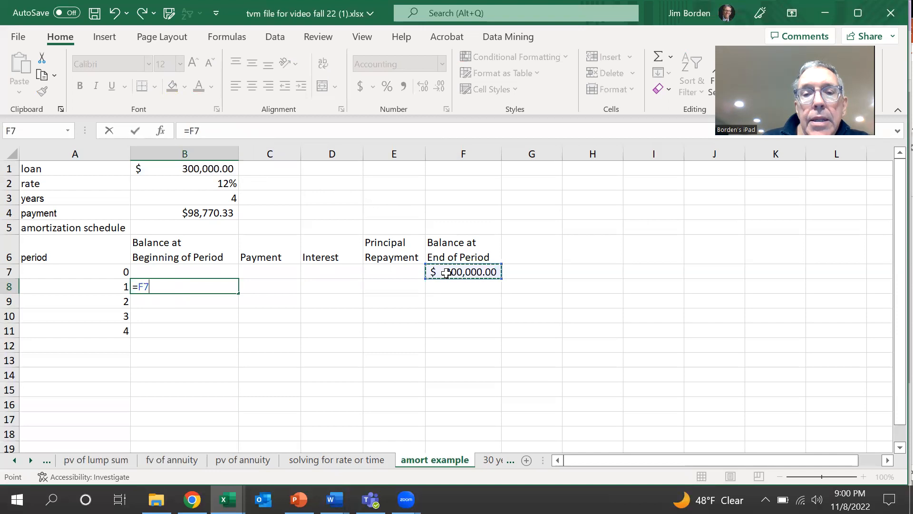
pyautogui.press('Return')
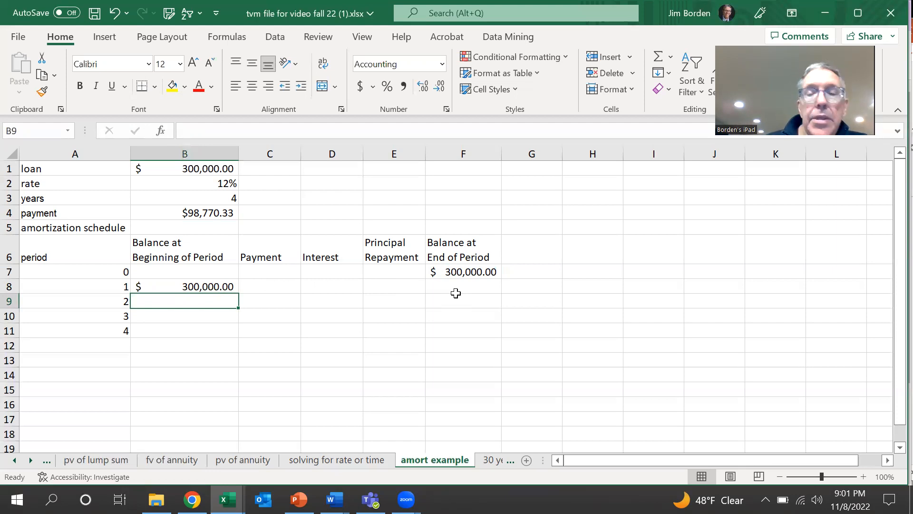
# Link the period 1 payment in C8 to the loan payment with the relative reference =B4.
pyautogui.press('Up')
pyautogui.press('Right')
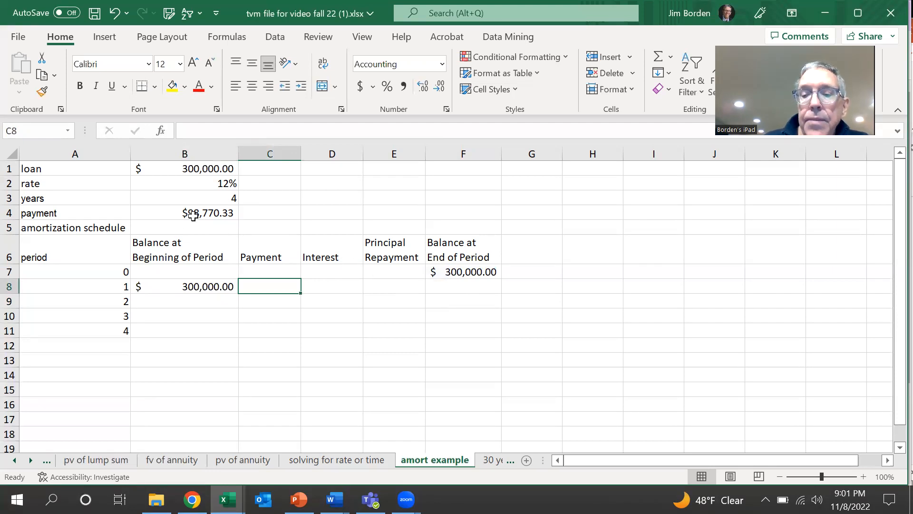
pyautogui.write('=')
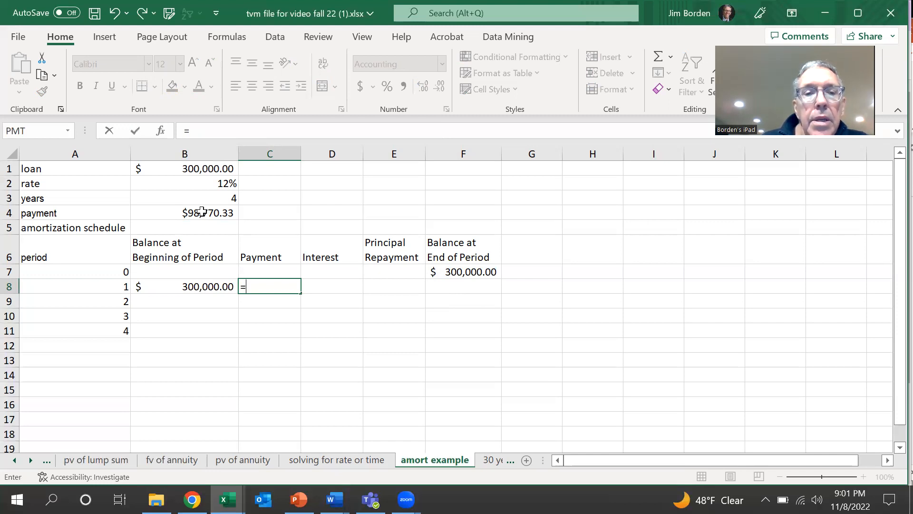
pyautogui.click(202, 211)
pyautogui.press('Return')
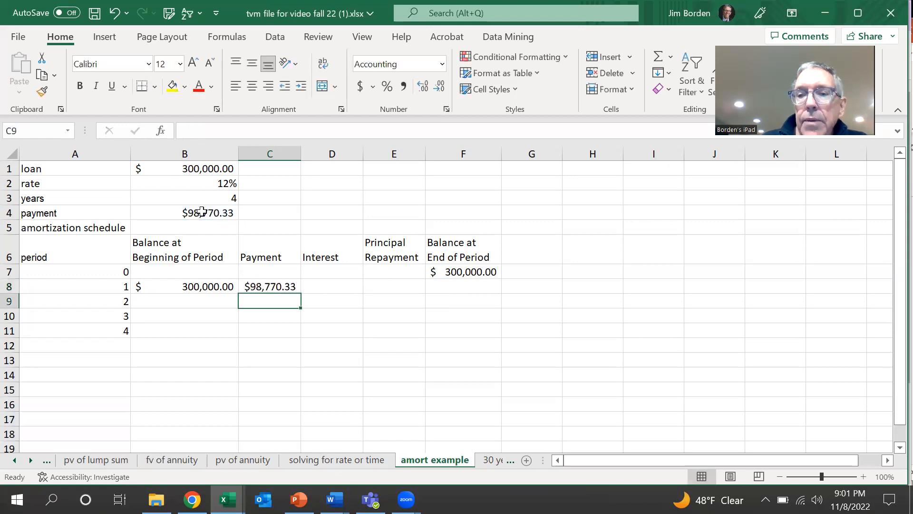
pyautogui.press('Up')
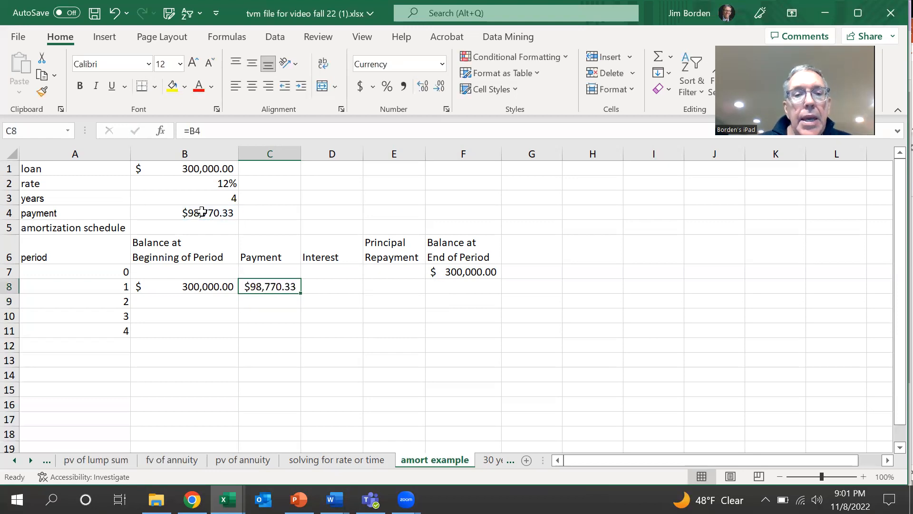
# Copy the period 1 row B8:F8 into the period 2 row starting at B9.
pyautogui.press('Left')
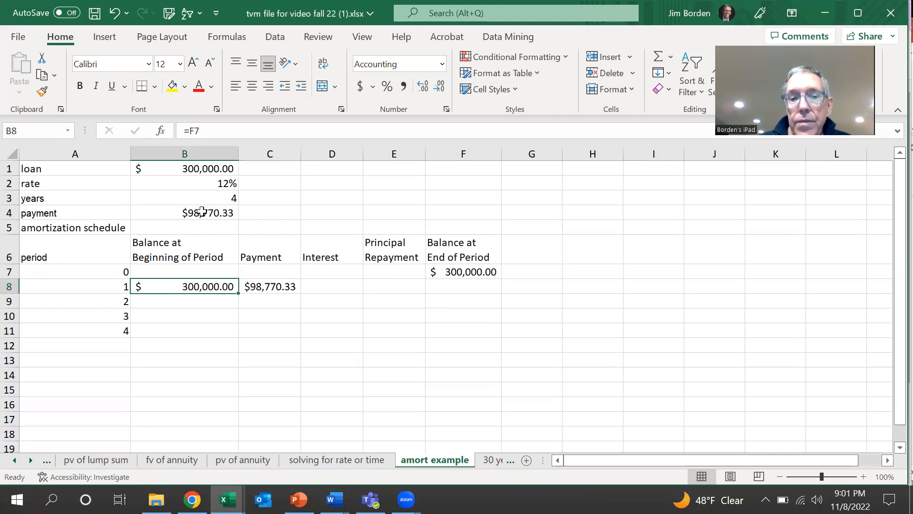
pyautogui.hotkey('shift', 'Right')
pyautogui.hotkey('shift', 'Right')
pyautogui.hotkey('shift', 'Right')
pyautogui.hotkey('shift', 'Right')
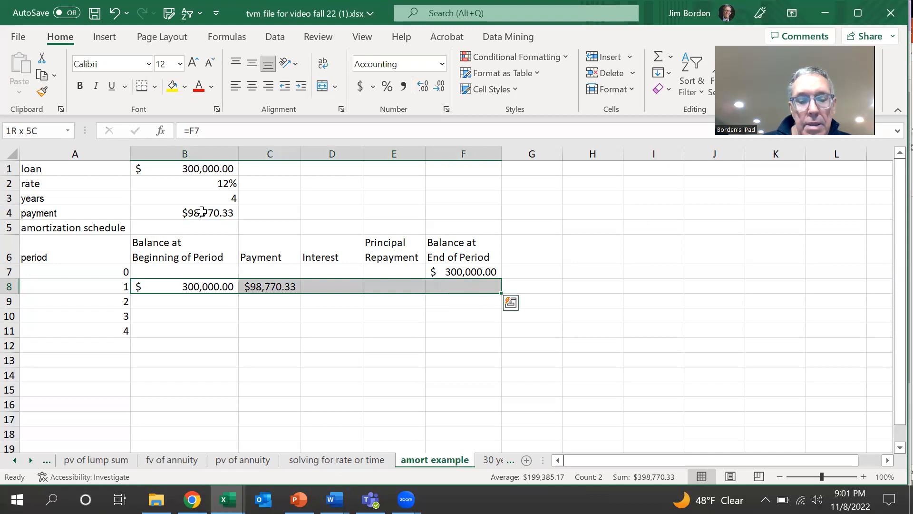
pyautogui.hotkey('ctrl', 'c')
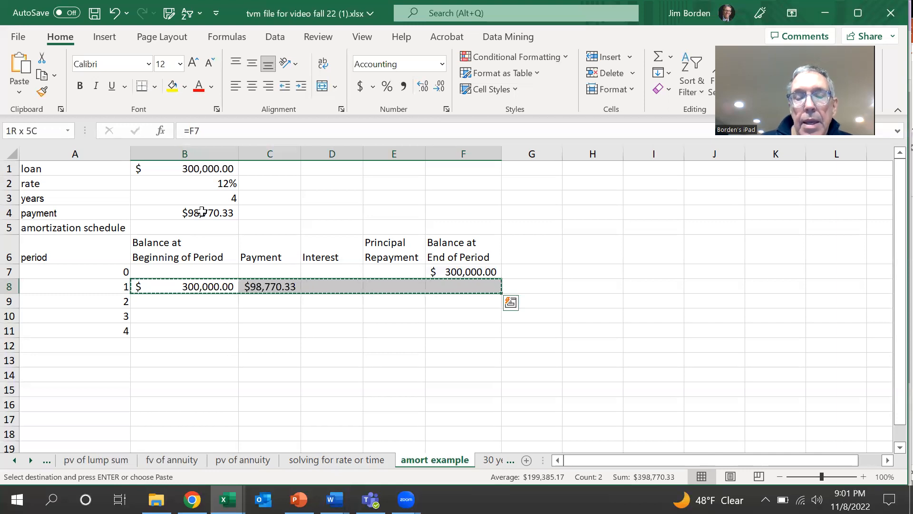
pyautogui.press('Down')
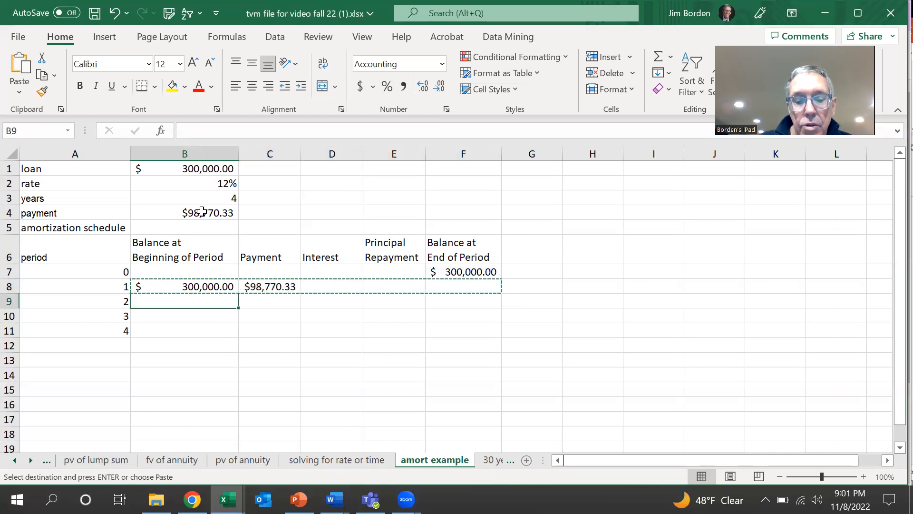
pyautogui.hotkey('ctrl', 'v')
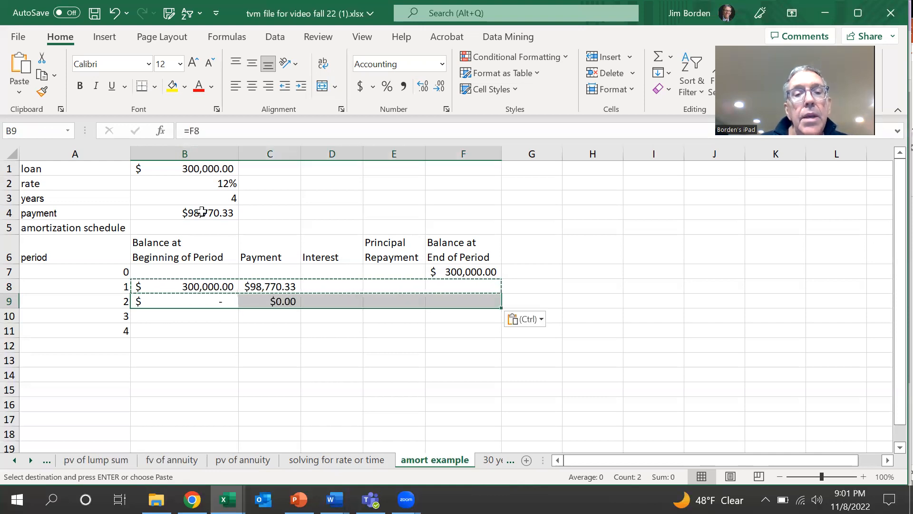
# Compare the copied period 2 balance and payment formulas in B9 and C9 with the period 1 originals.
pyautogui.press('Right')
pyautogui.press('Left')
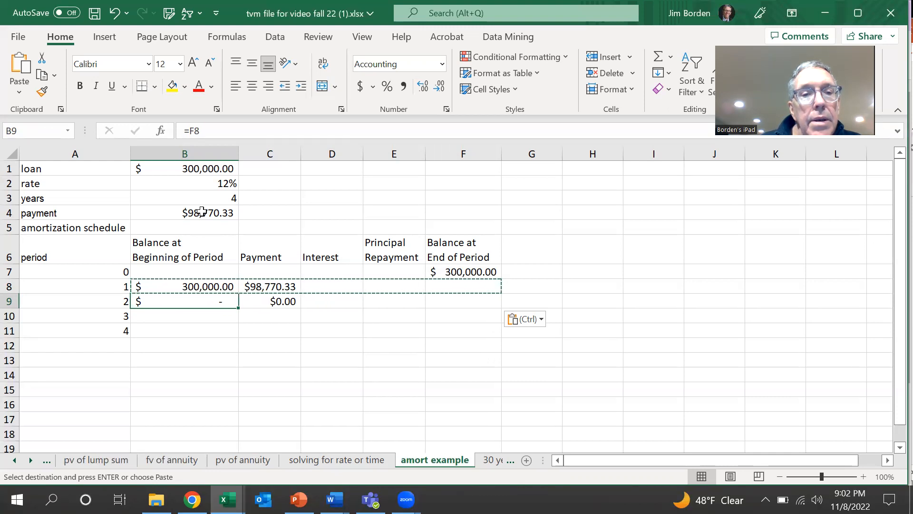
pyautogui.press('Up')
pyautogui.press('Right')
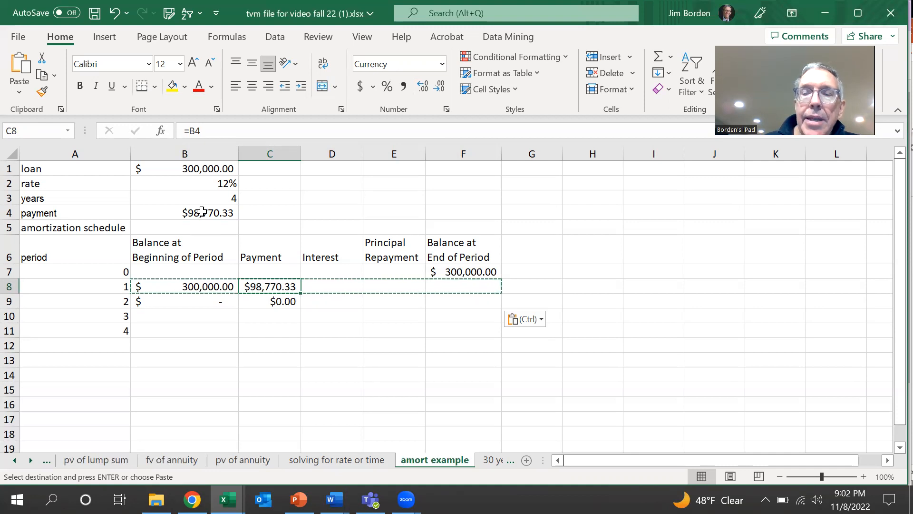
pyautogui.press('Down')
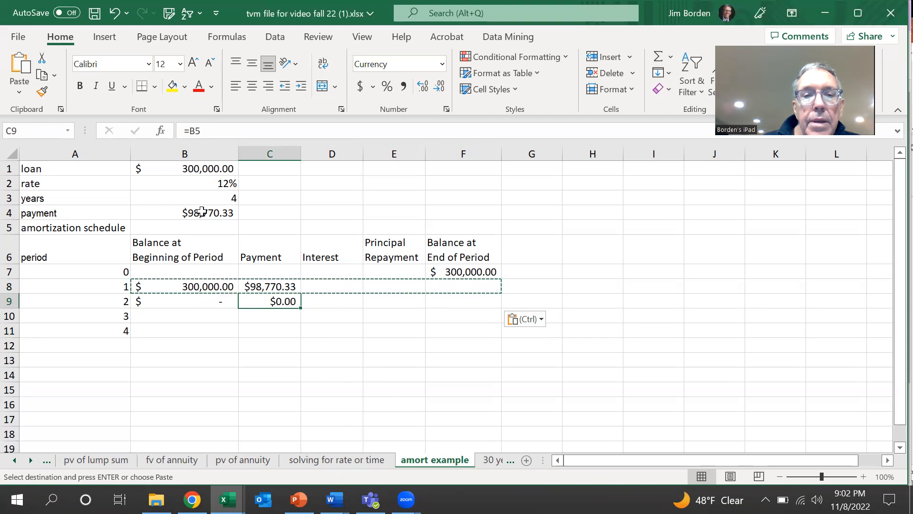
pyautogui.press('Up')
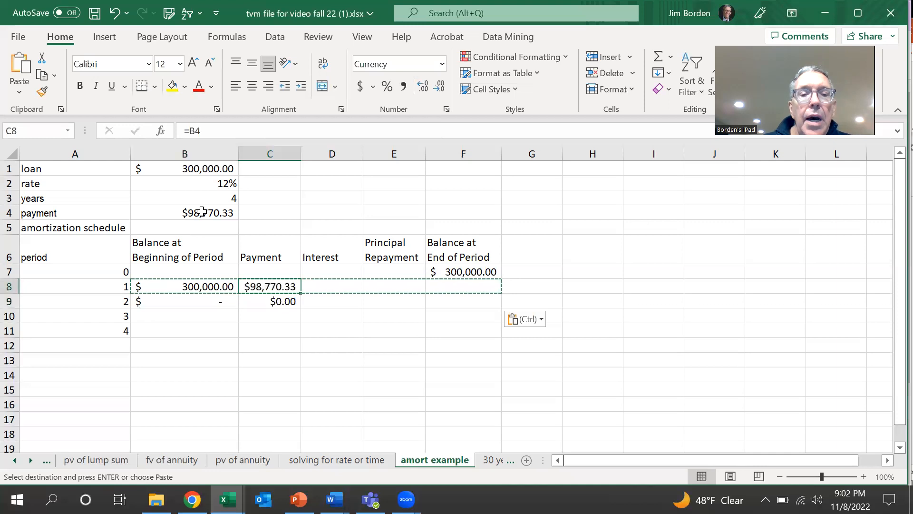
pyautogui.press('Left')
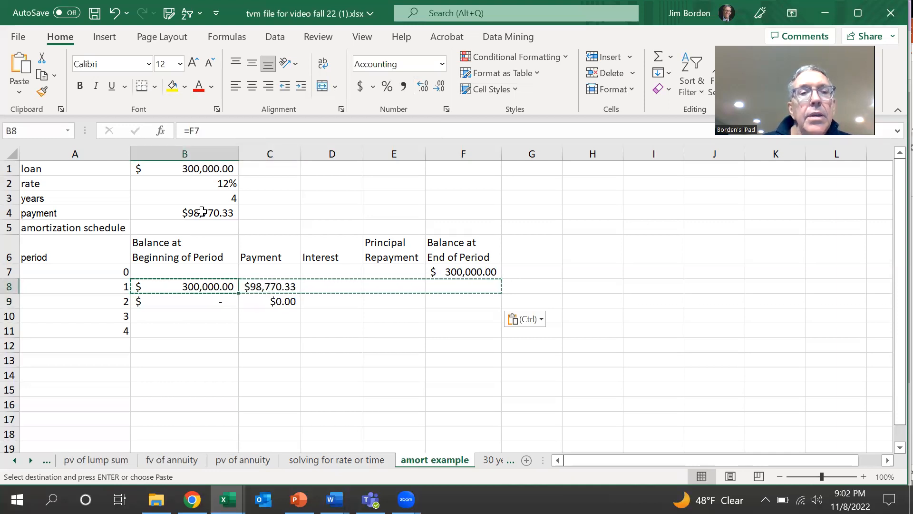
# Undo the copied period 2 row and the payment link in C8, and clear the copy selection.
pyautogui.click(116, 14)
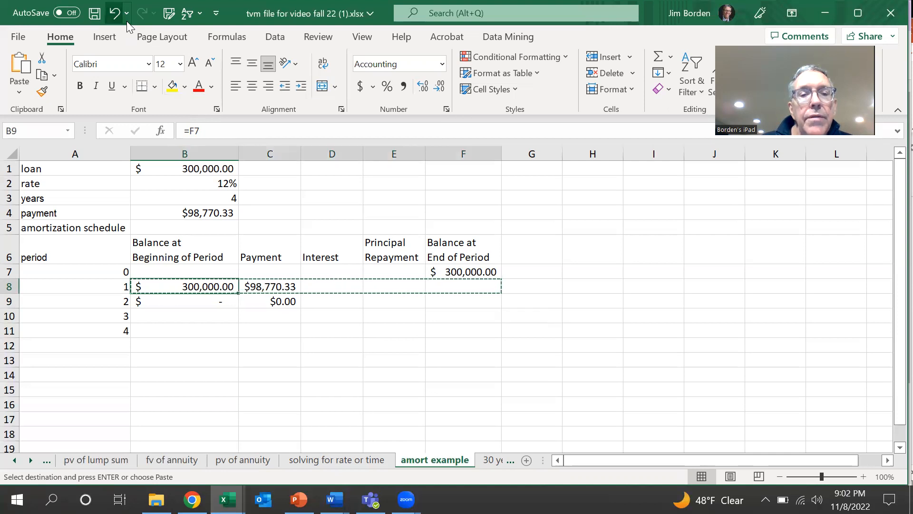
pyautogui.click(115, 14)
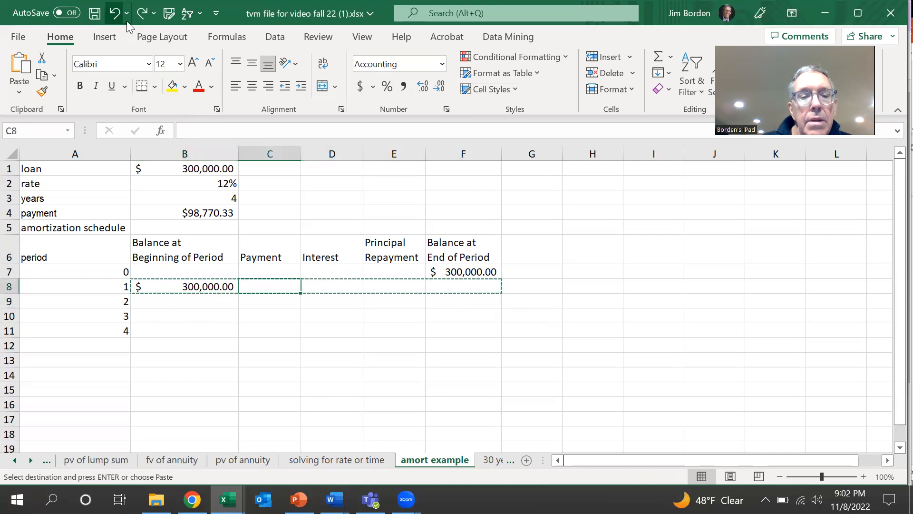
pyautogui.press('Escape')
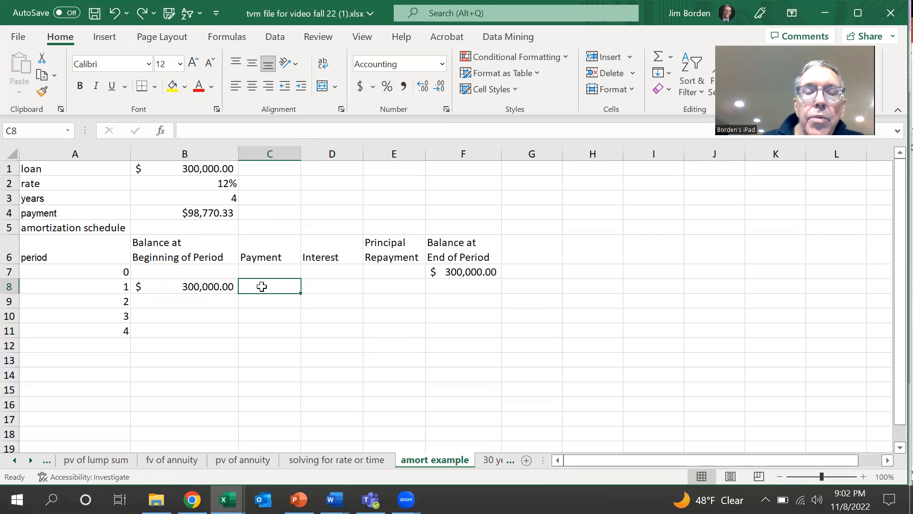
# Link the period 1 payment in C8 to the loan payment with the absolute reference =$B$4.
pyautogui.write('=')
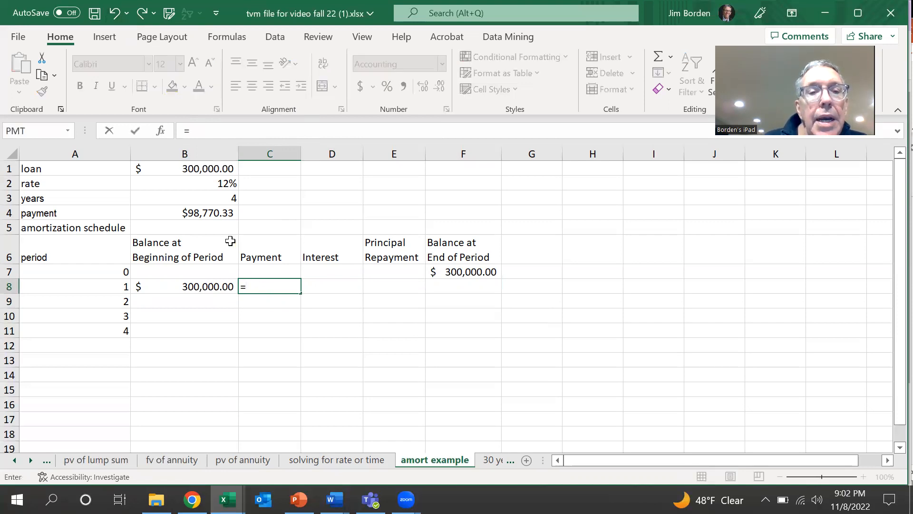
pyautogui.click(209, 212)
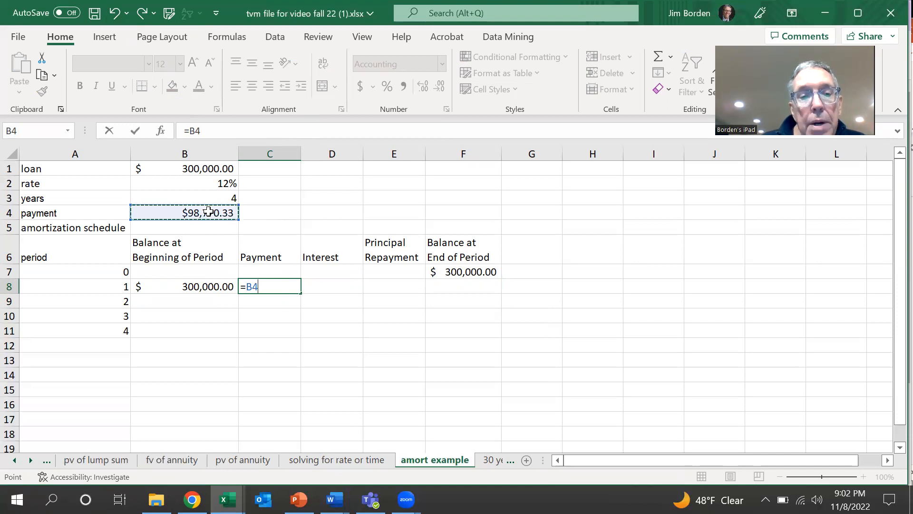
pyautogui.press('F4')
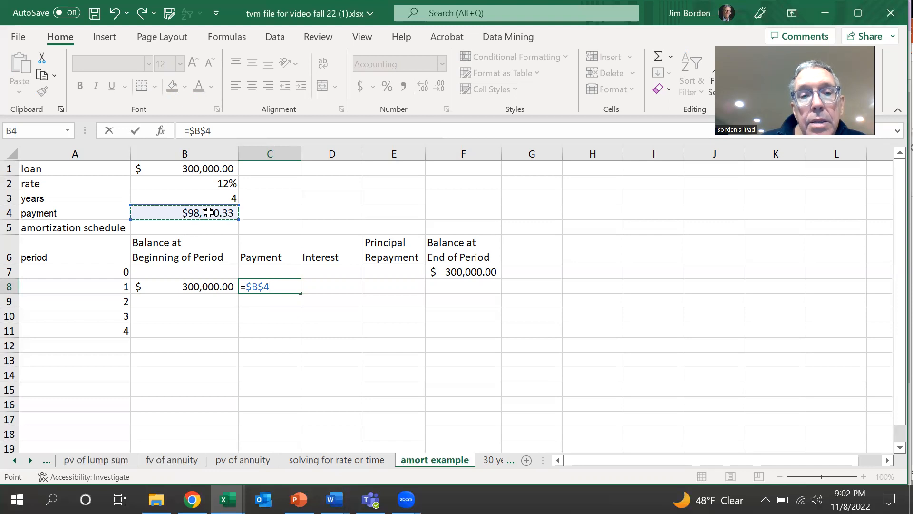
pyautogui.press('Return')
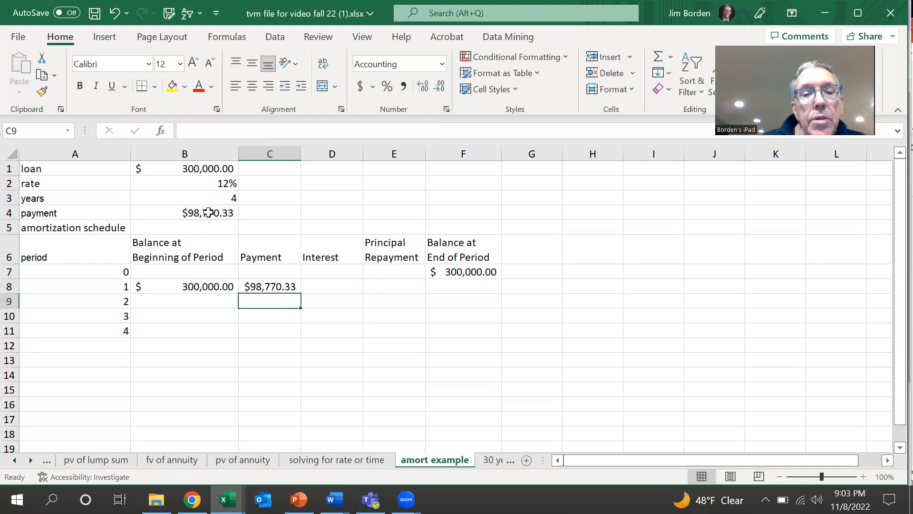
# Copy the period 1 payment formula from C8 into the period 2 payment cell C9.
pyautogui.press('Up')
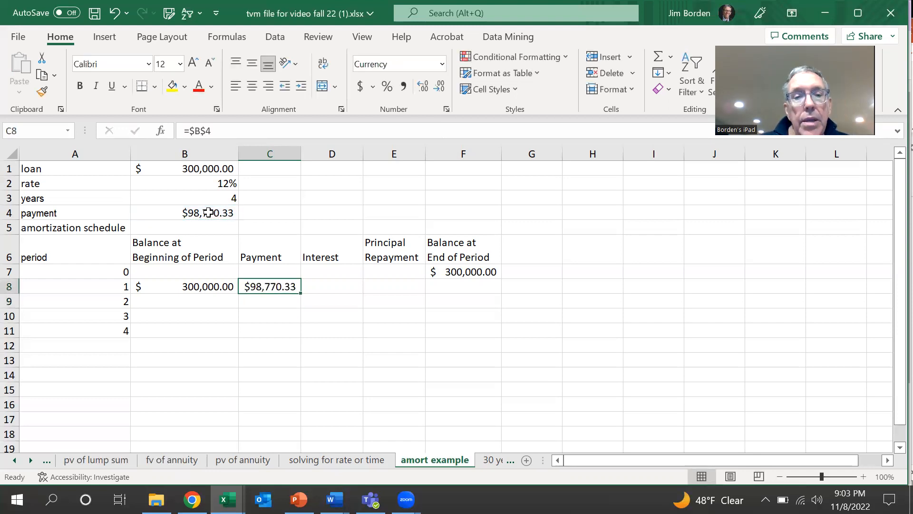
pyautogui.hotkey('ctrl', 'c')
pyautogui.press('Down')
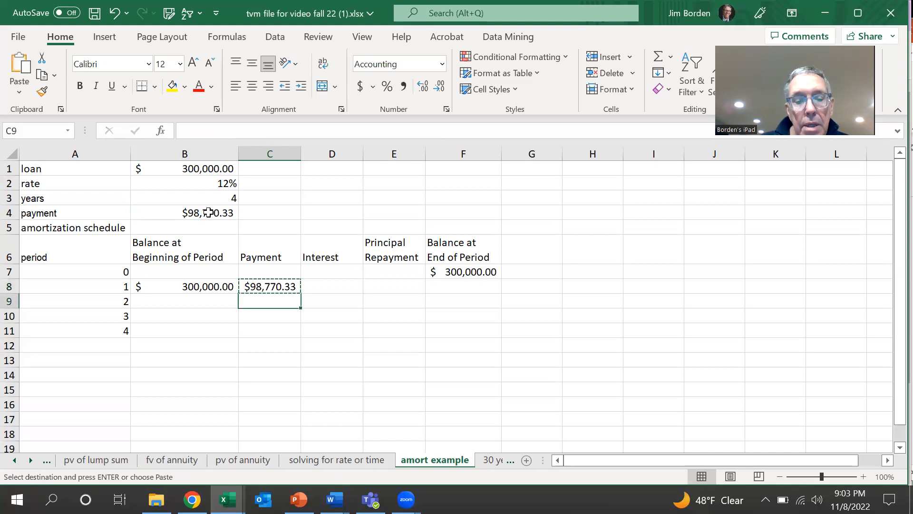
pyautogui.hotkey('ctrl', 'v')
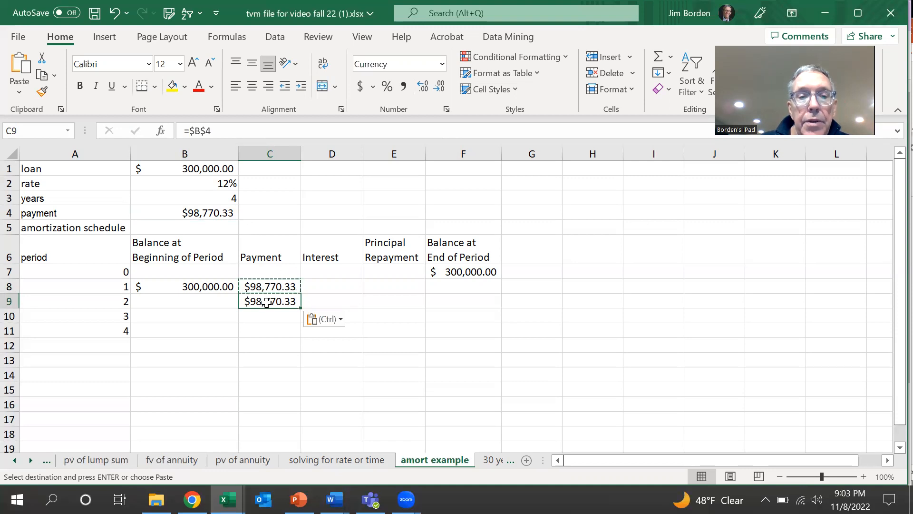
# Check the payment formulas in C8 and C9, and clear the copied formula from C9.
pyautogui.click(265, 317)
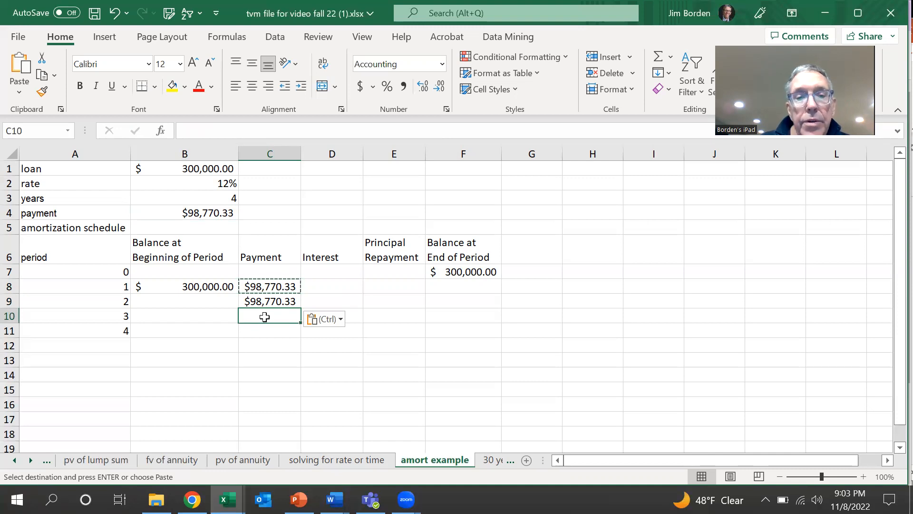
pyautogui.click(267, 285)
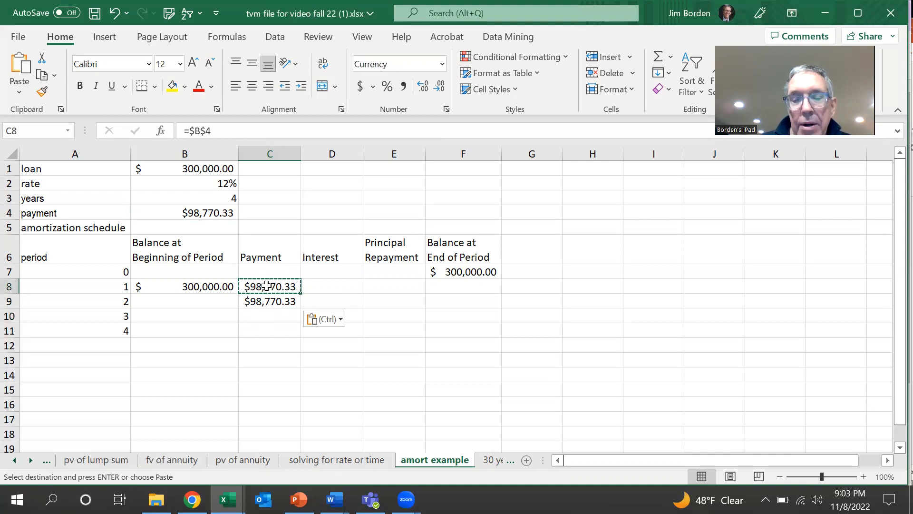
pyautogui.press('Down')
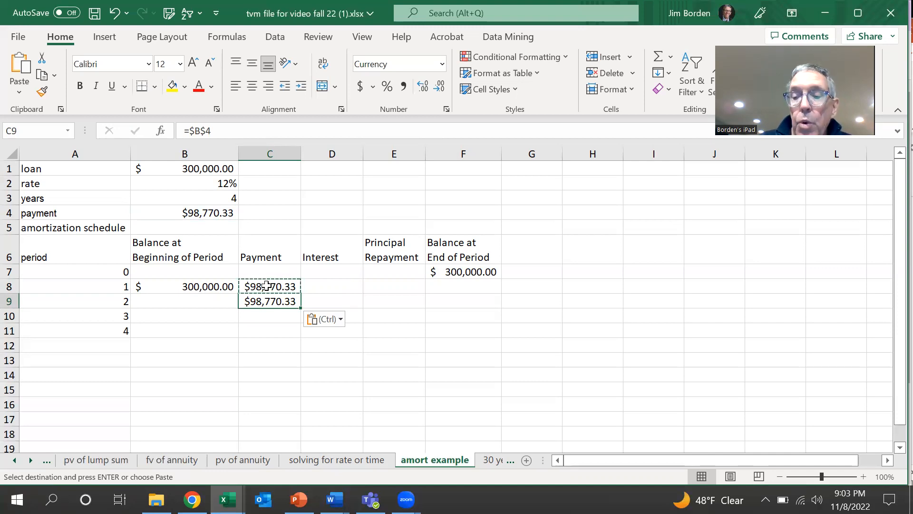
pyautogui.press('Delete')
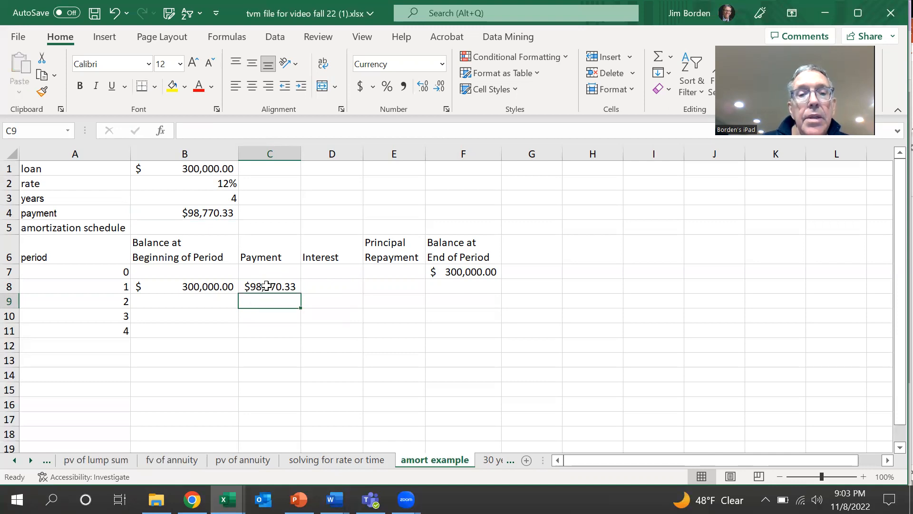
# Calculate the period 1 interest in D8 as the fixed loan rate times the beginning balance, using =$B$2*B8.
pyautogui.click(210, 286)
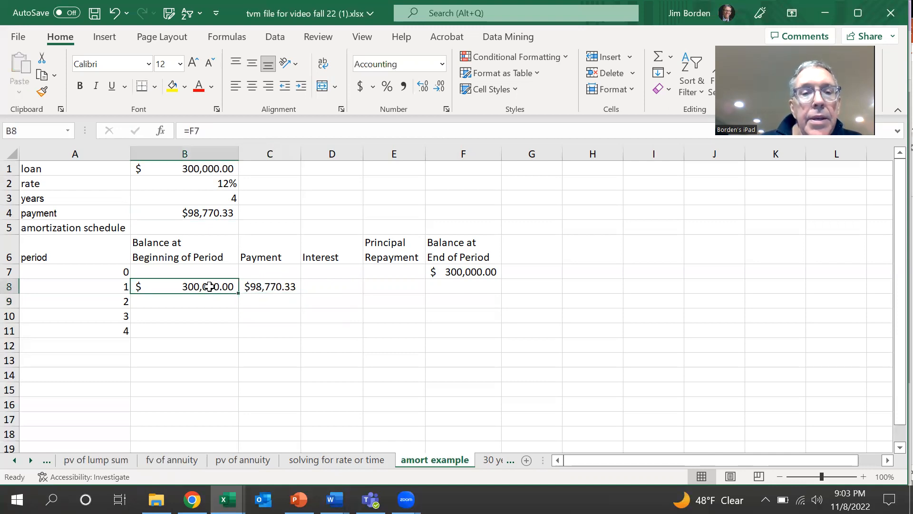
pyautogui.click(259, 286)
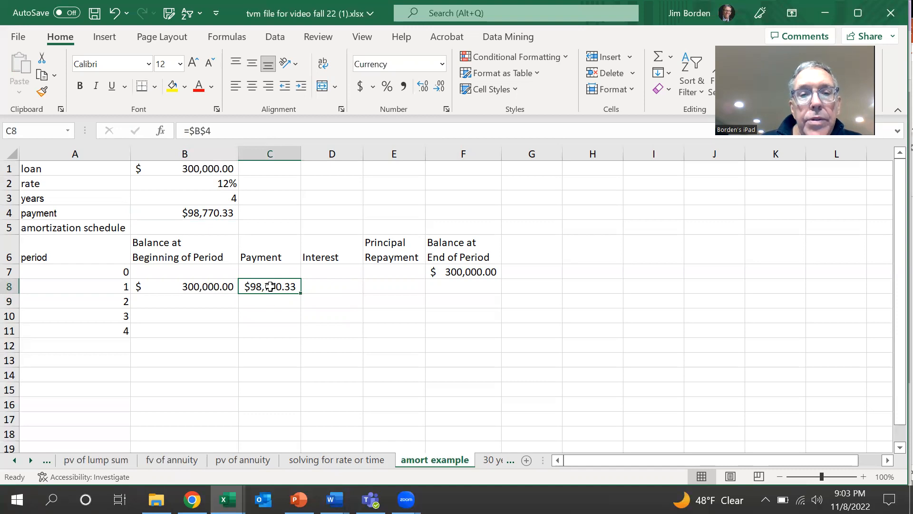
pyautogui.click(319, 287)
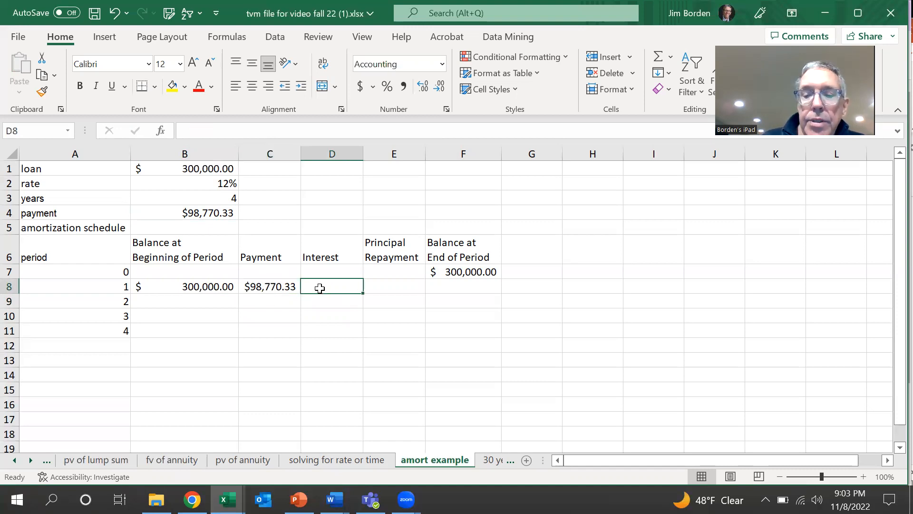
pyautogui.write('=')
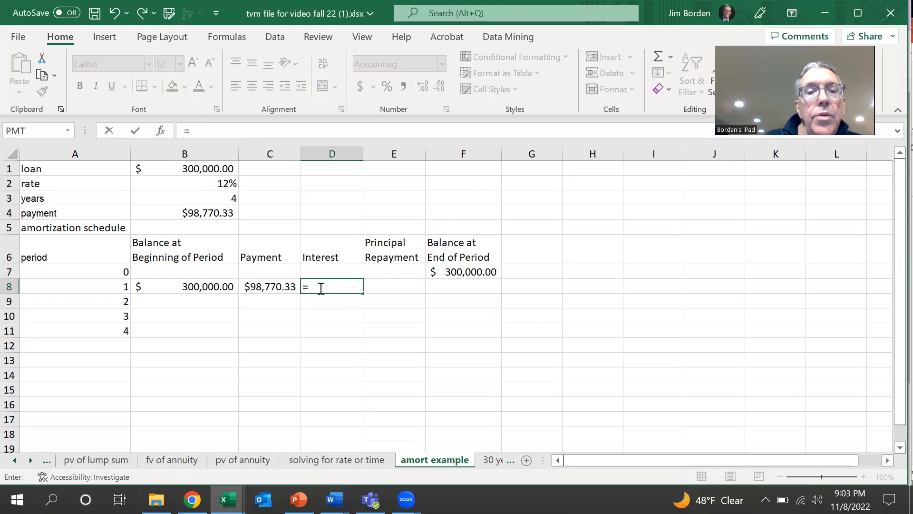
pyautogui.click(217, 183)
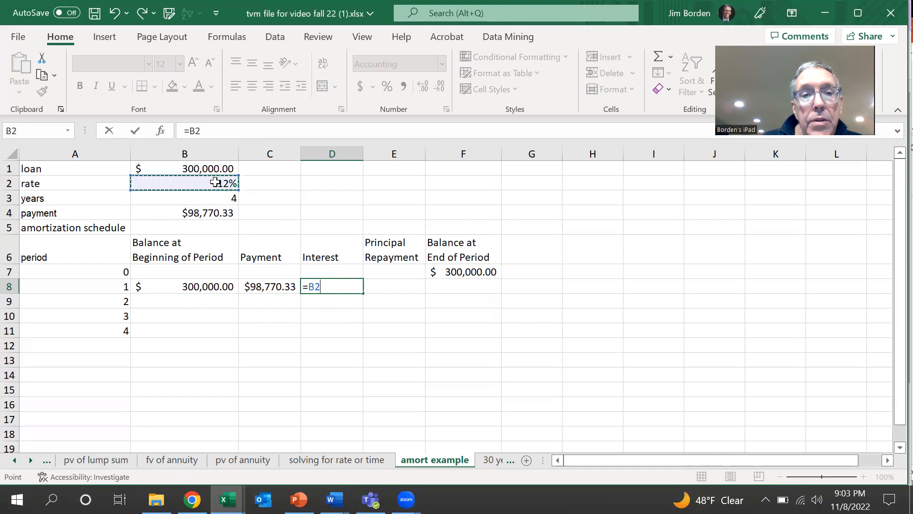
pyautogui.press('F4')
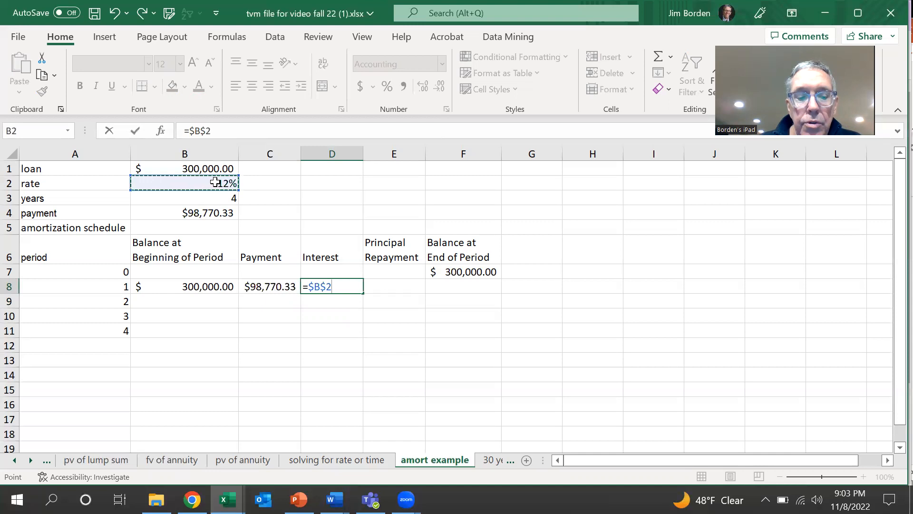
pyautogui.write('*')
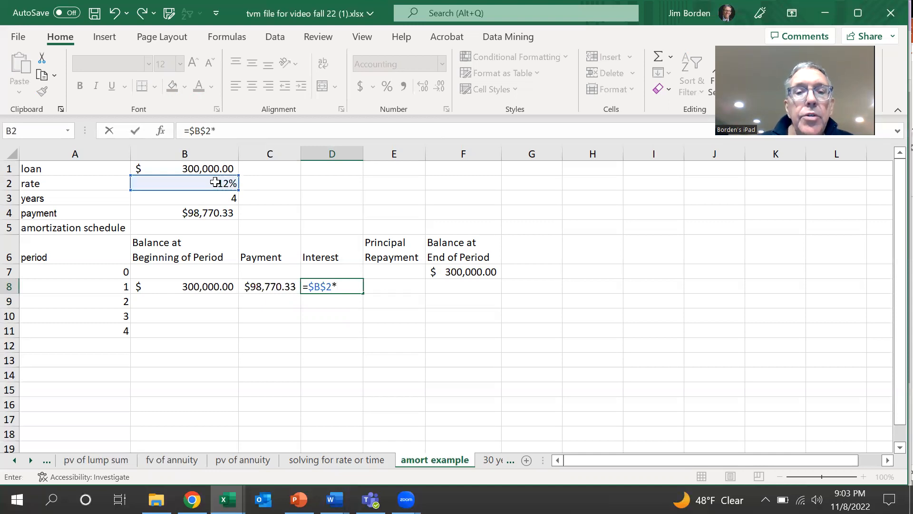
pyautogui.click(199, 288)
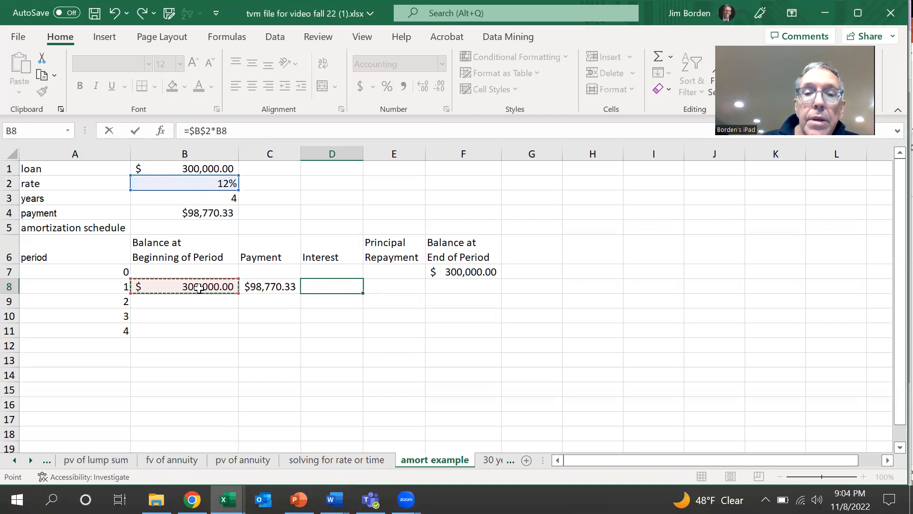
pyautogui.press('Return')
pyautogui.press('Up')
# Calculate the period 1 principal repayment in E8 as the payment minus the interest, using =C8-D8.
pyautogui.press('Right')
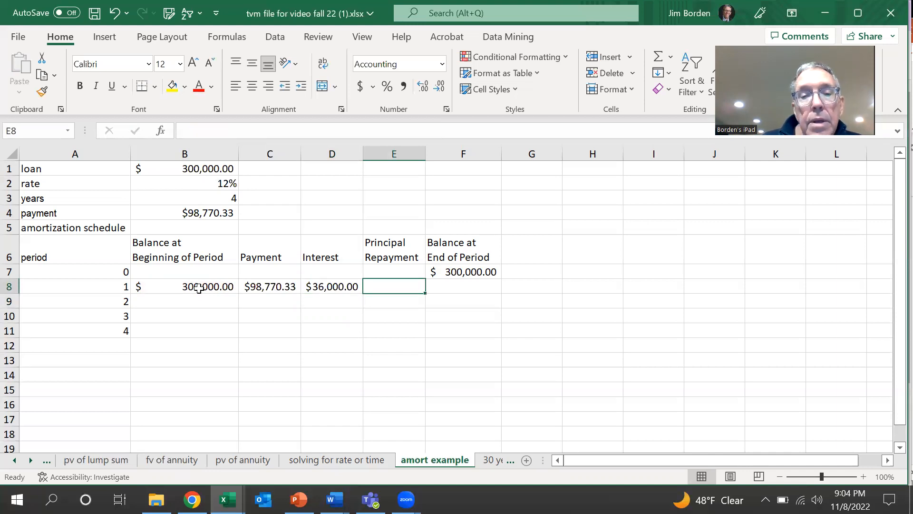
pyautogui.press('Left')
pyautogui.press('Left')
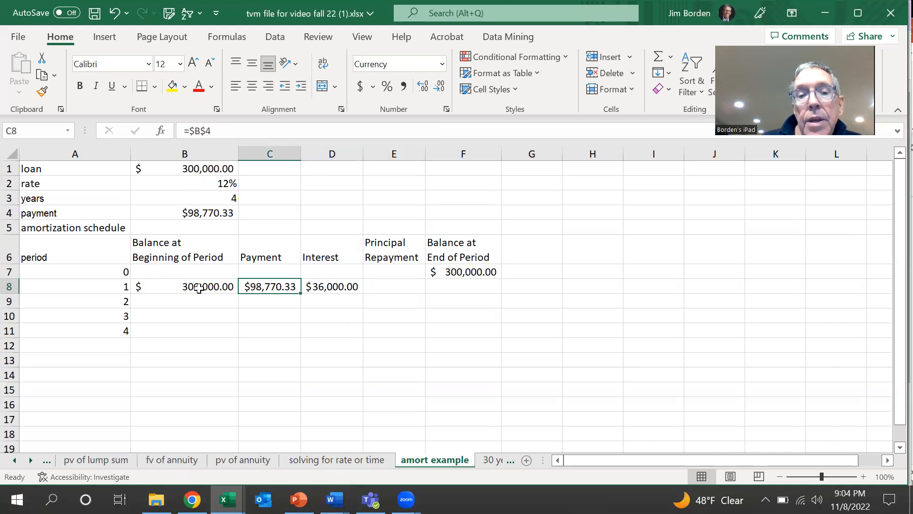
pyautogui.press('Right')
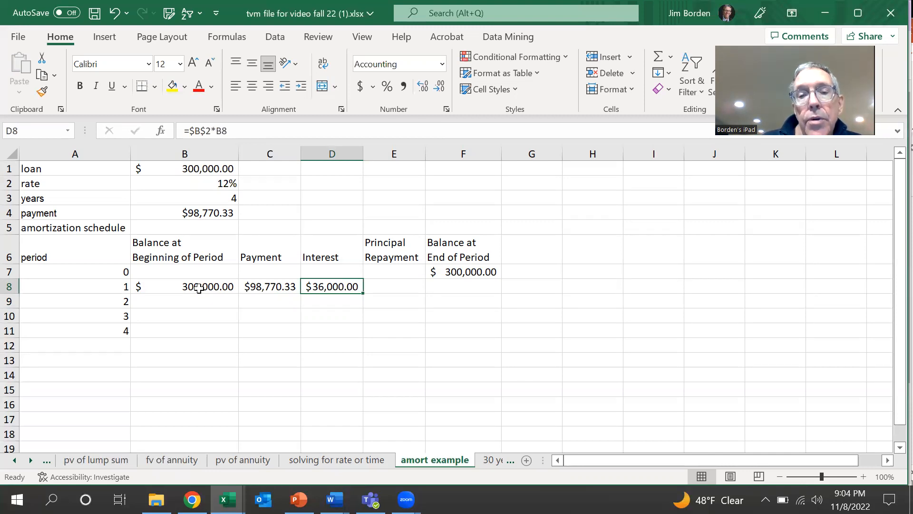
pyautogui.press('Right')
pyautogui.write('=')
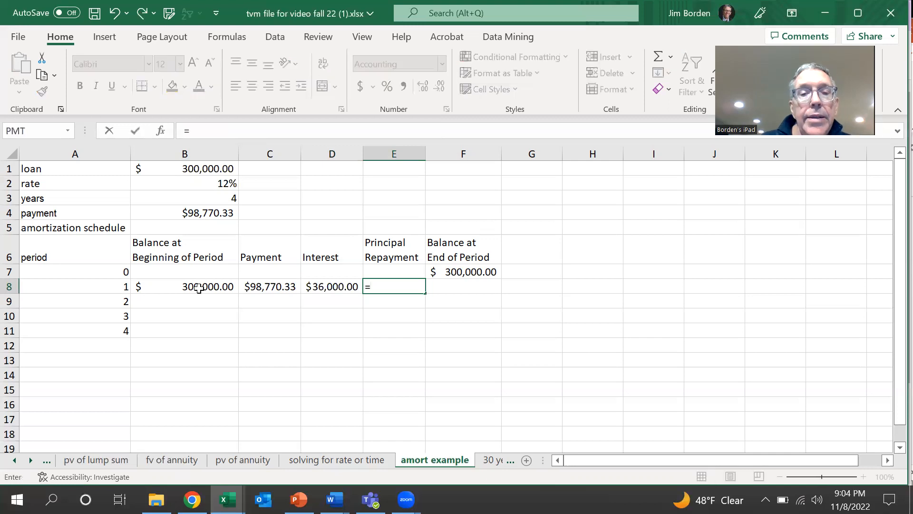
pyautogui.click(259, 284)
pyautogui.write('-')
pyautogui.click(328, 283)
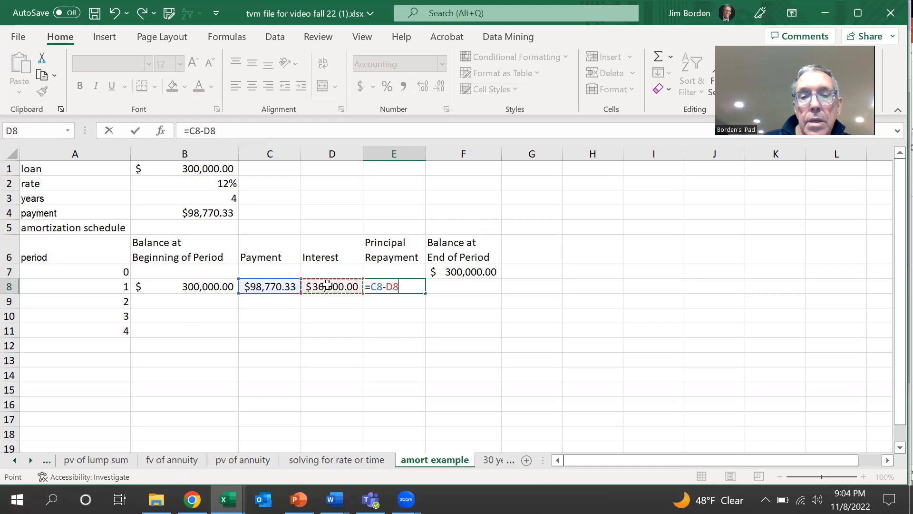
pyautogui.press('Return')
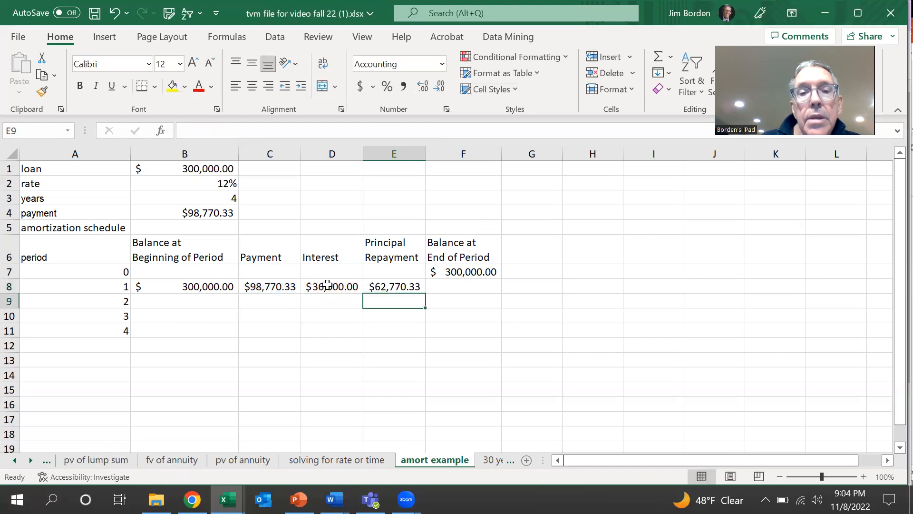
# Calculate the period 1 ending balance in F8 as the beginning balance minus the principal repayment, using =B8-E8.
pyautogui.press('Up')
pyautogui.press('Right')
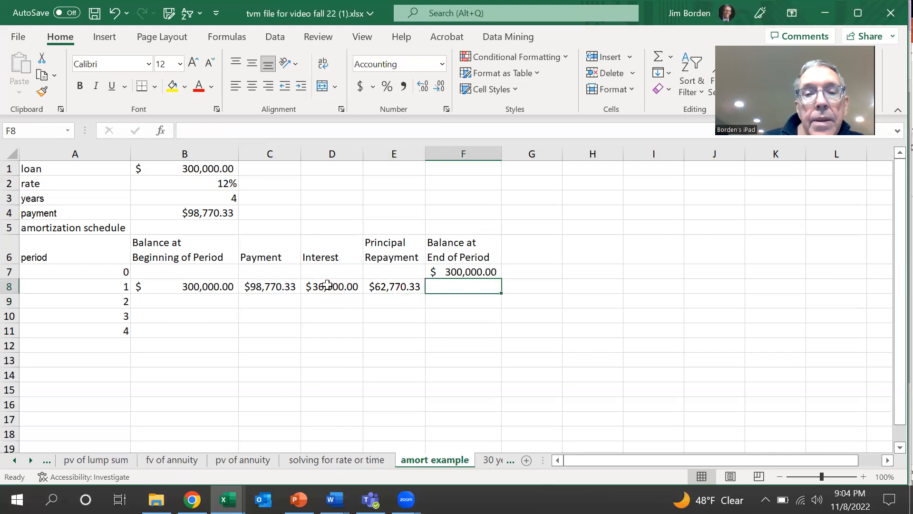
pyautogui.write('=')
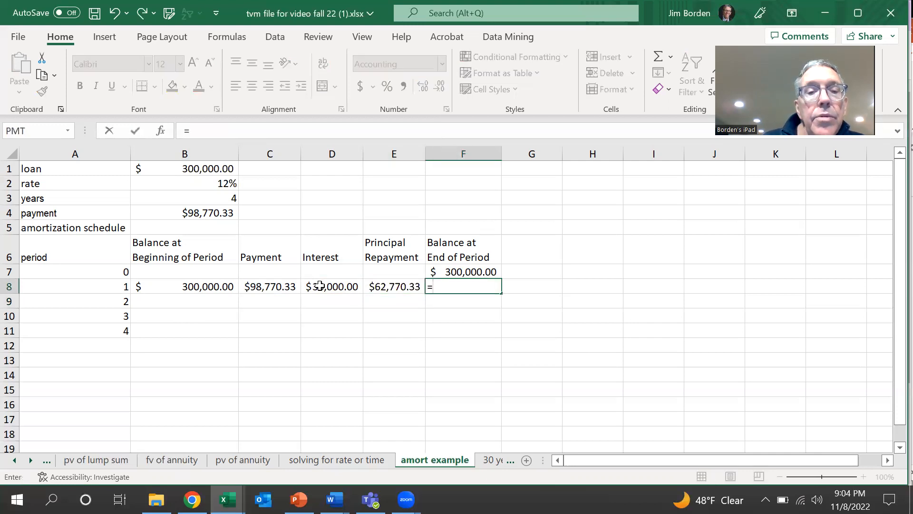
pyautogui.click(214, 286)
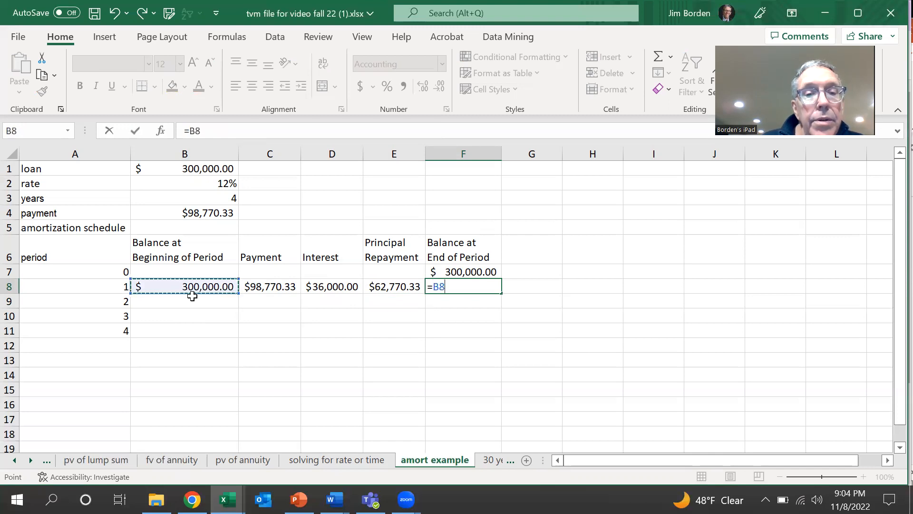
pyautogui.write('-')
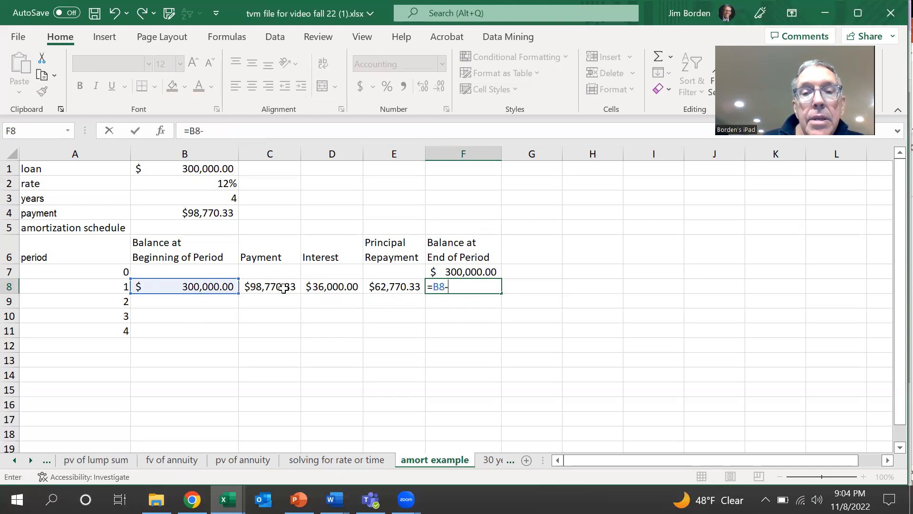
pyautogui.click(389, 287)
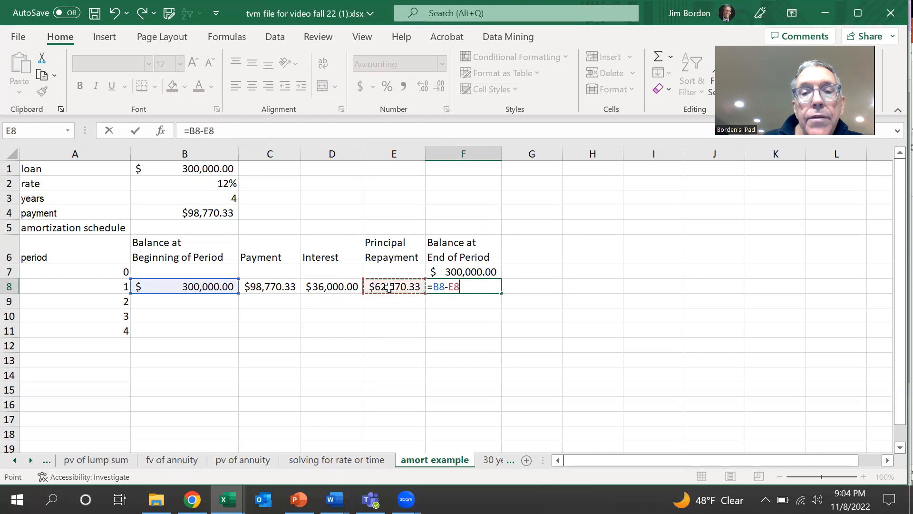
pyautogui.press('Return')
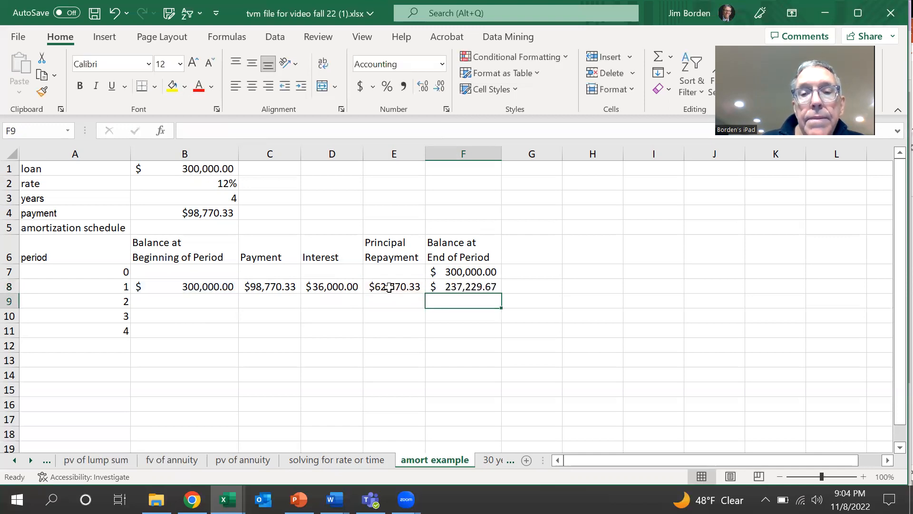
# Copy the period 1 formulas in B8:F8 down to periods 2 through 4 and check the final ending balance in F11.
pyautogui.press('Up')
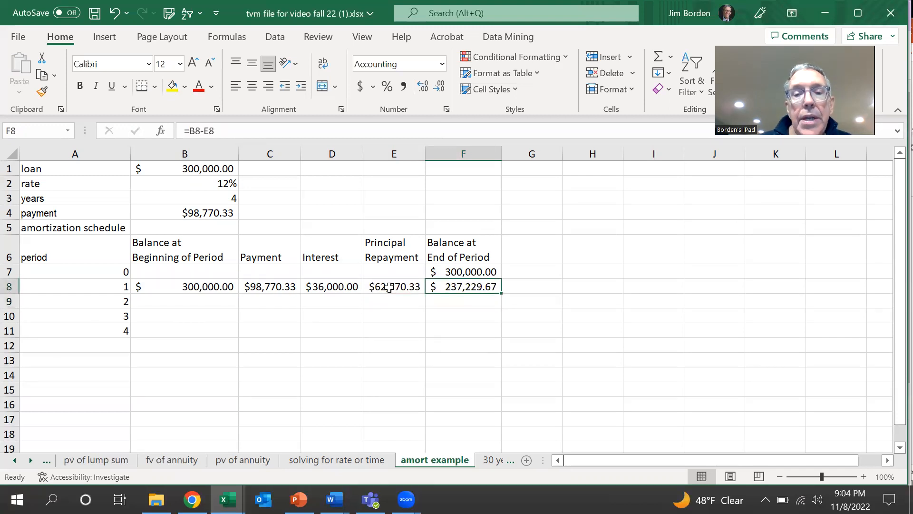
pyautogui.press('Left')
pyautogui.press('Left')
pyautogui.press('Left')
pyautogui.press('Left')
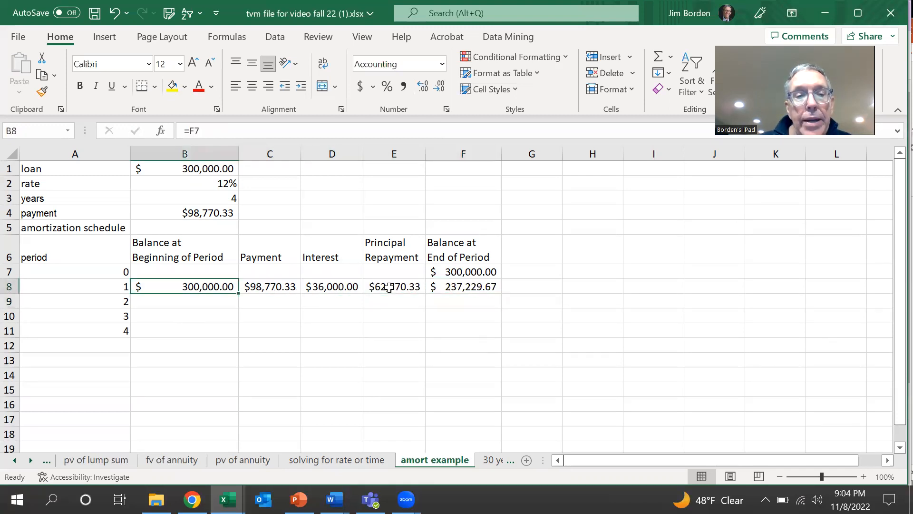
pyautogui.hotkey('shift', 'Right')
pyautogui.hotkey('shift', 'Right')
pyautogui.hotkey('shift', 'Right')
pyautogui.hotkey('shift', 'Right')
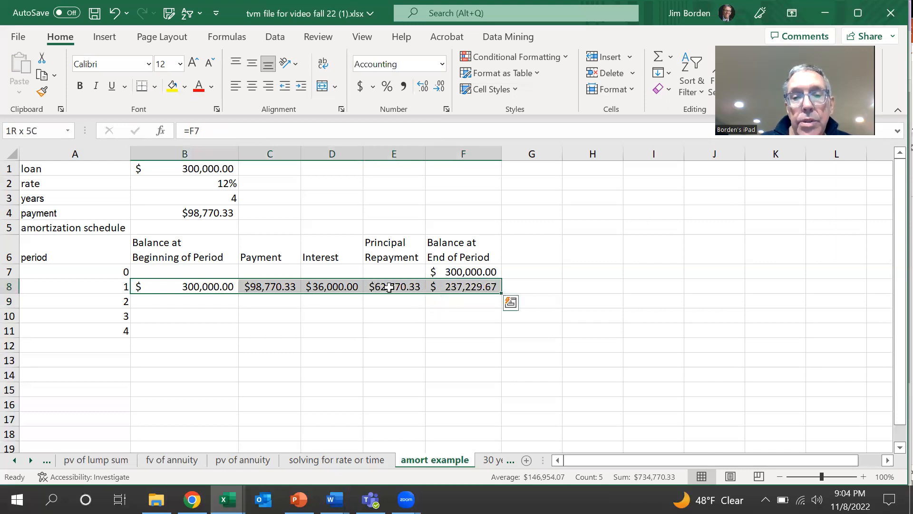
pyautogui.hotkey('ctrl', 'c')
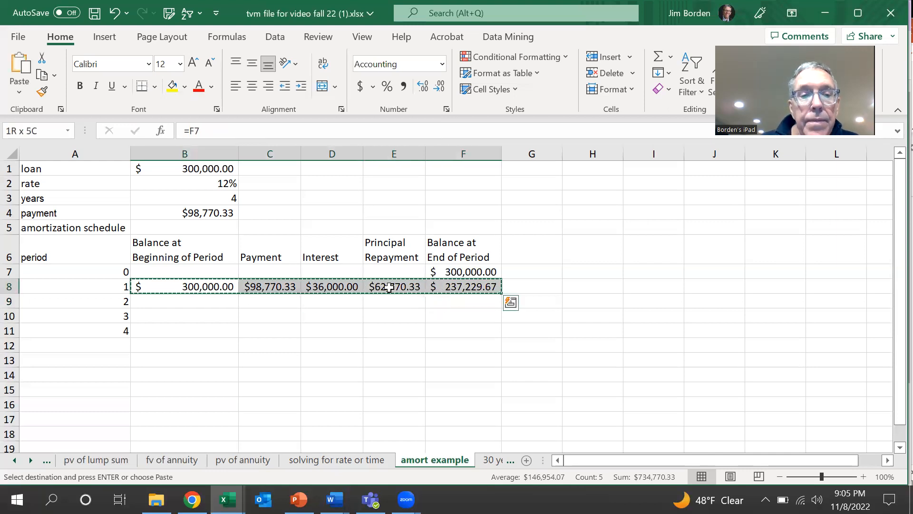
pyautogui.press('Down')
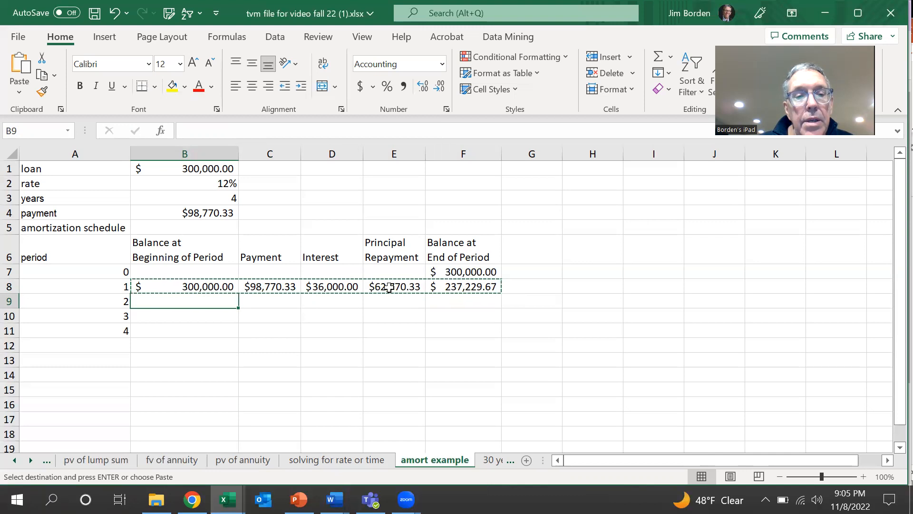
pyautogui.hotkey('shift', 'Down')
pyautogui.hotkey('shift', 'Down')
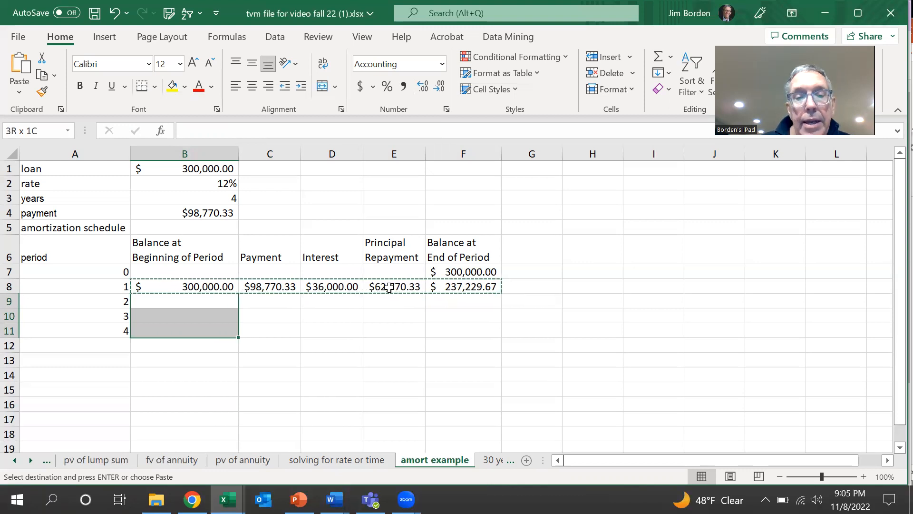
pyautogui.press('Return')
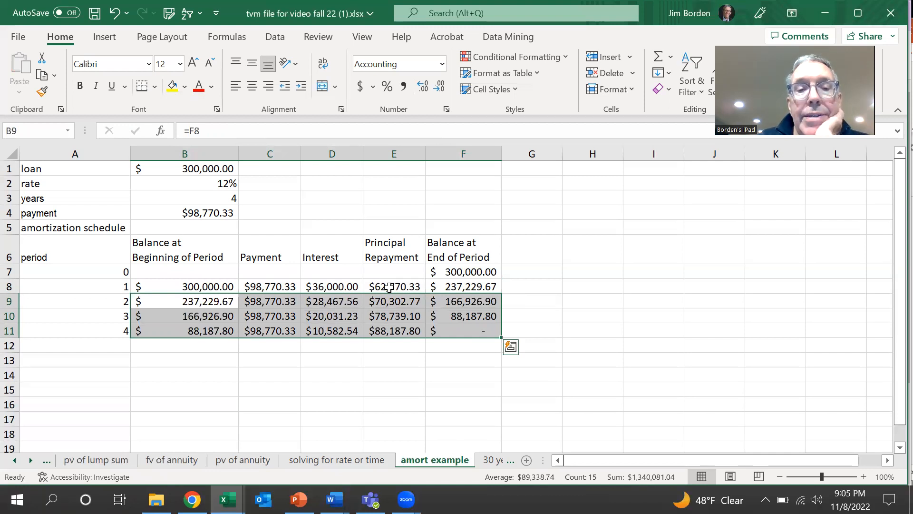
pyautogui.click(466, 330)
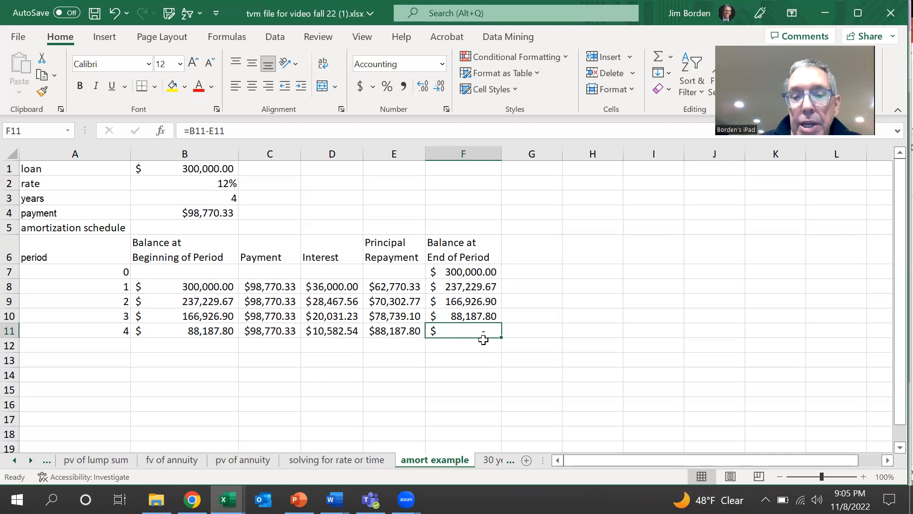
# Switch to the 30 year mortgage sheet and review the loan length in B2 and the interest rate in B3.
pyautogui.click(500, 461)
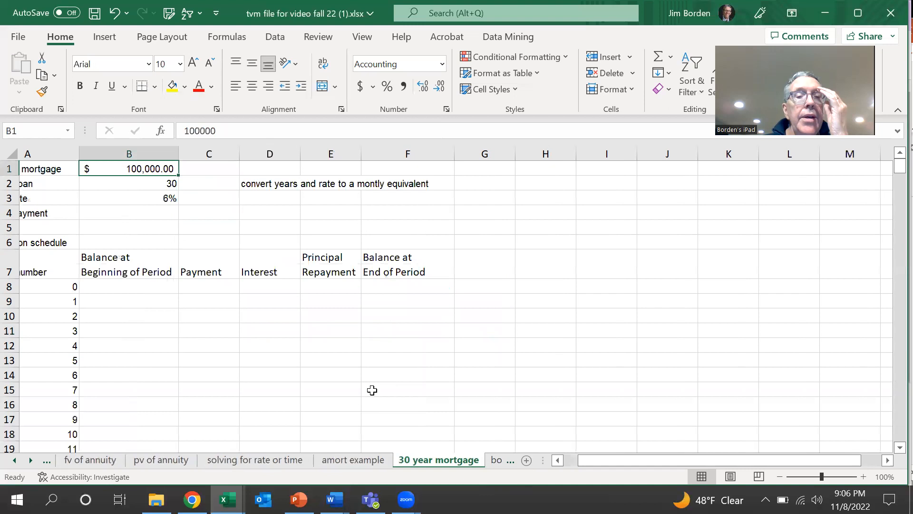
pyautogui.hscroll(-2, 185, 240)
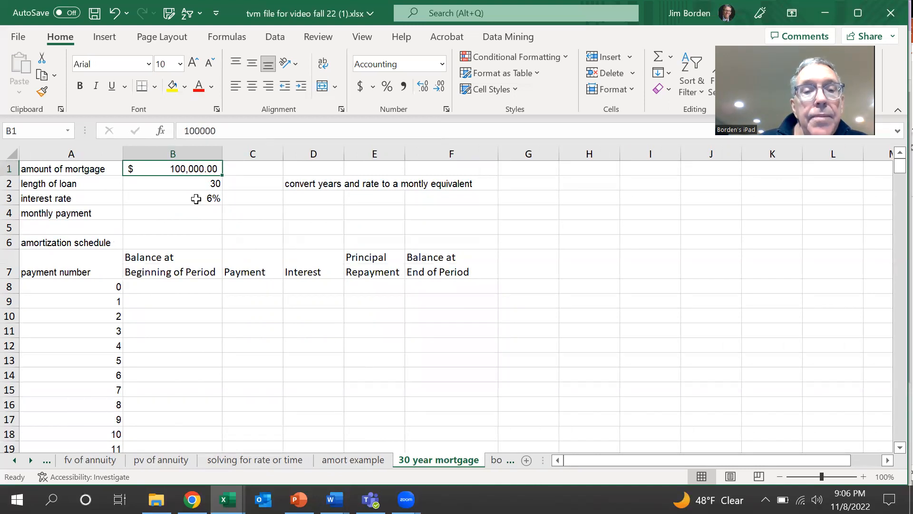
pyautogui.click(191, 213)
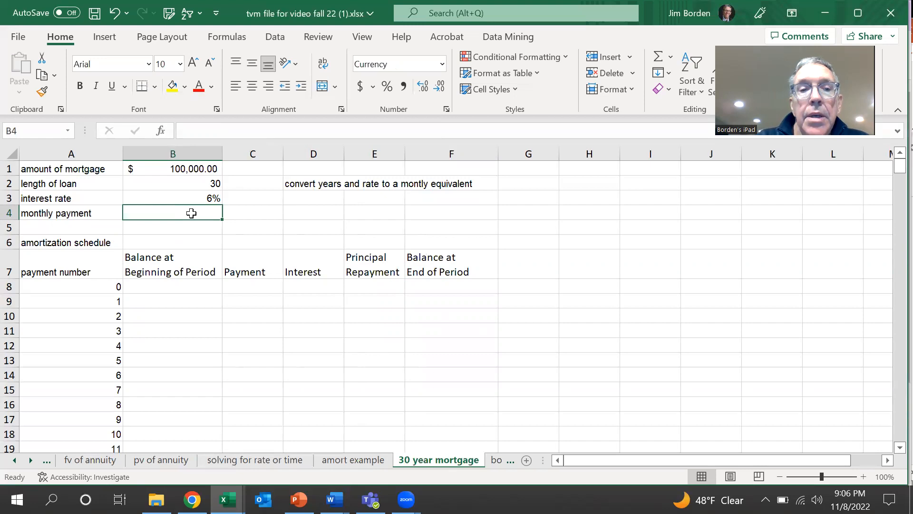
pyautogui.click(194, 185)
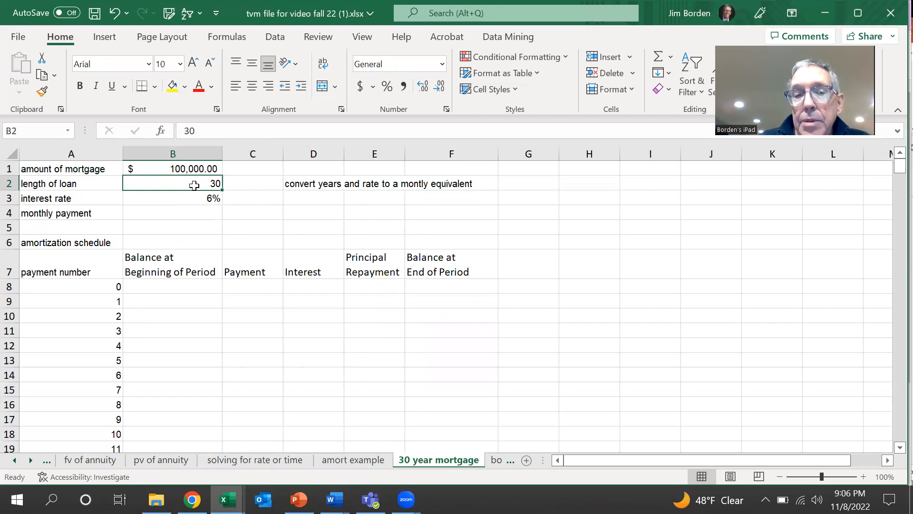
pyautogui.click(193, 200)
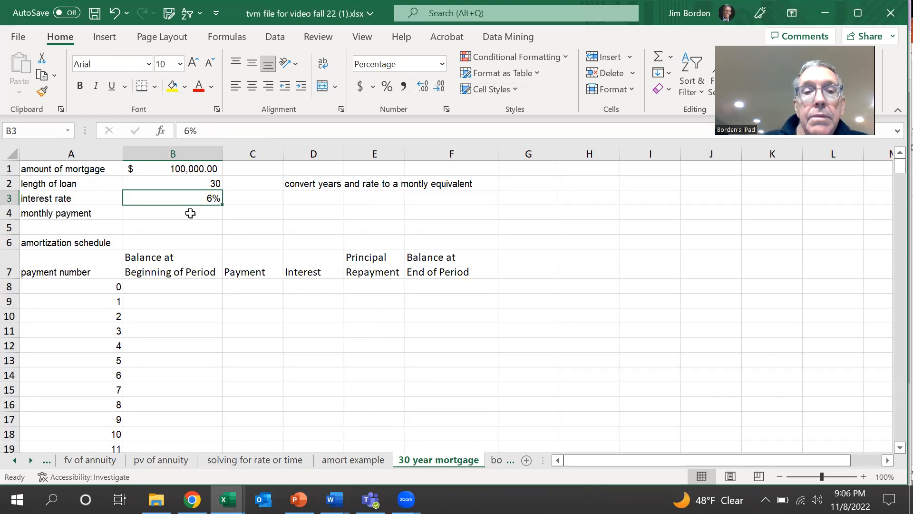
# Insert the PMT function in the monthly payment cell B4 and set its rate argument to B3/12.
pyautogui.click(190, 213)
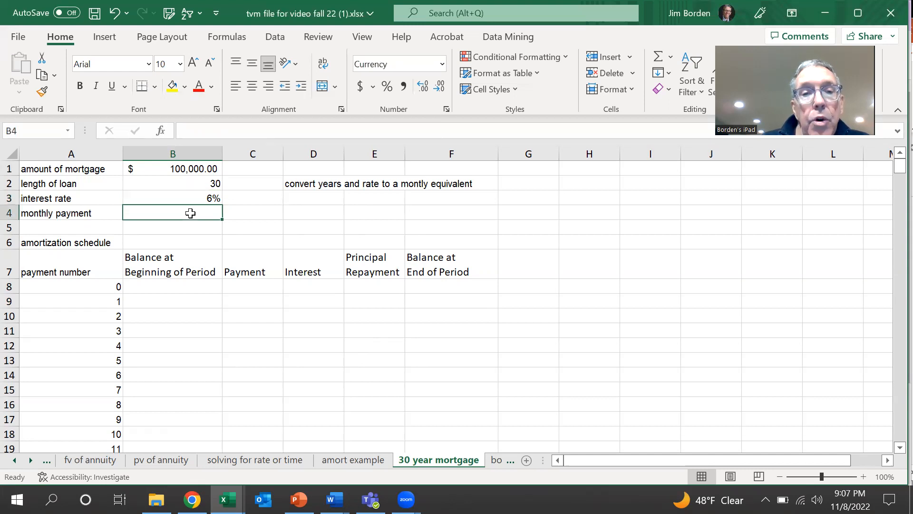
pyautogui.click(160, 131)
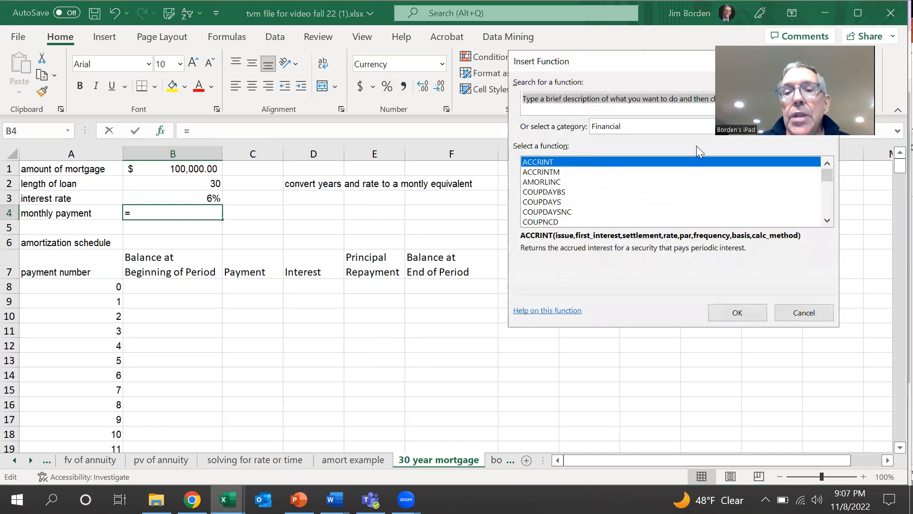
pyautogui.moveTo(824, 172); pyautogui.dragTo(826, 195)
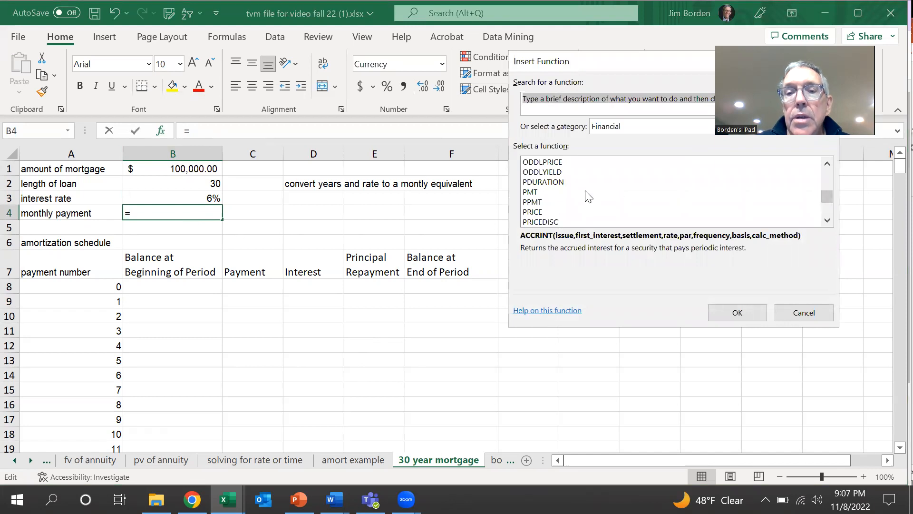
pyautogui.click(588, 195)
pyautogui.click(722, 311)
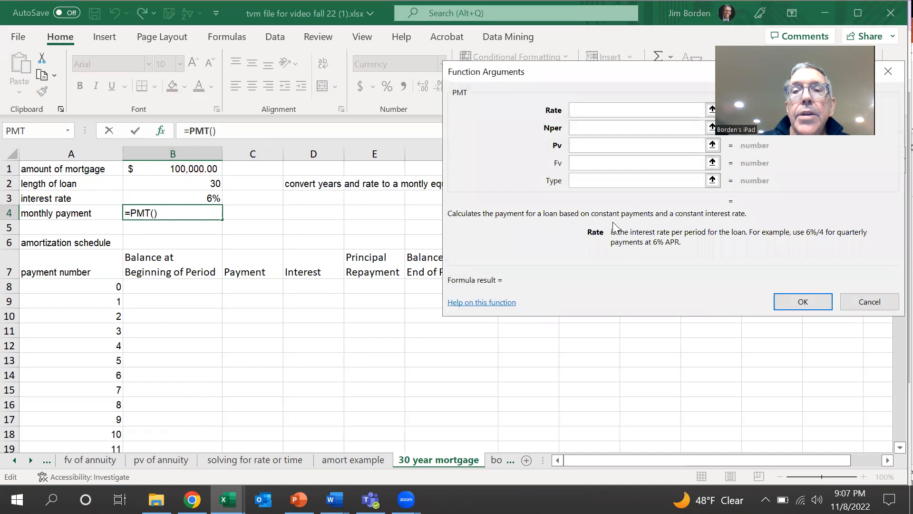
pyautogui.click(208, 198)
pyautogui.write('/12')
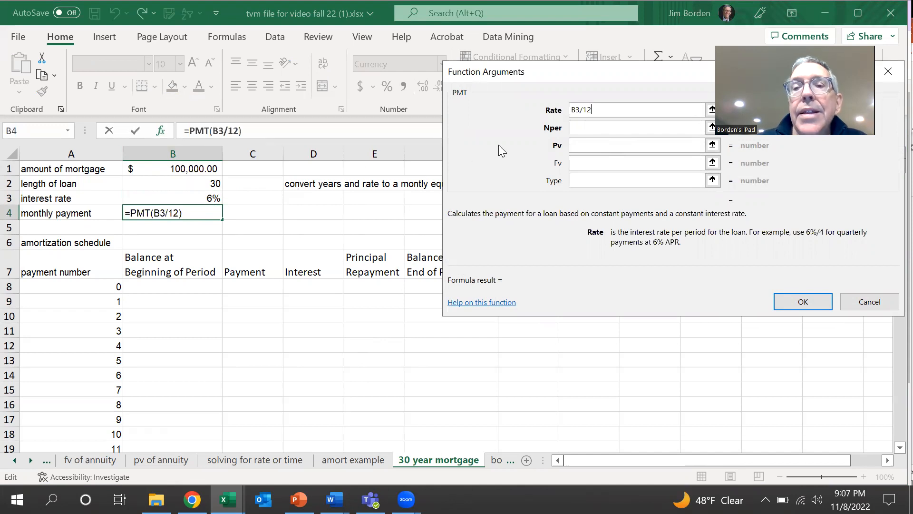
# Complete the PMT function in B4 with B2*12 as the number of payments and -B1 as the present value.
pyautogui.click(602, 127)
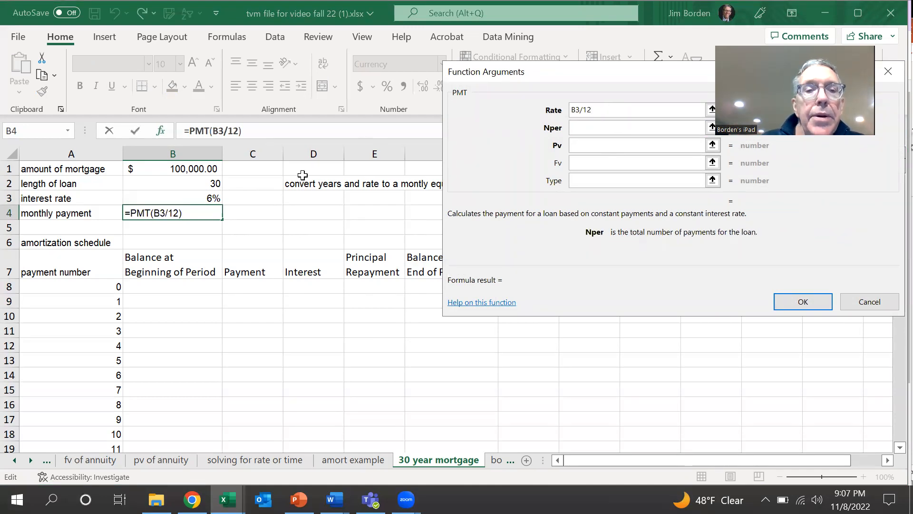
pyautogui.click(208, 185)
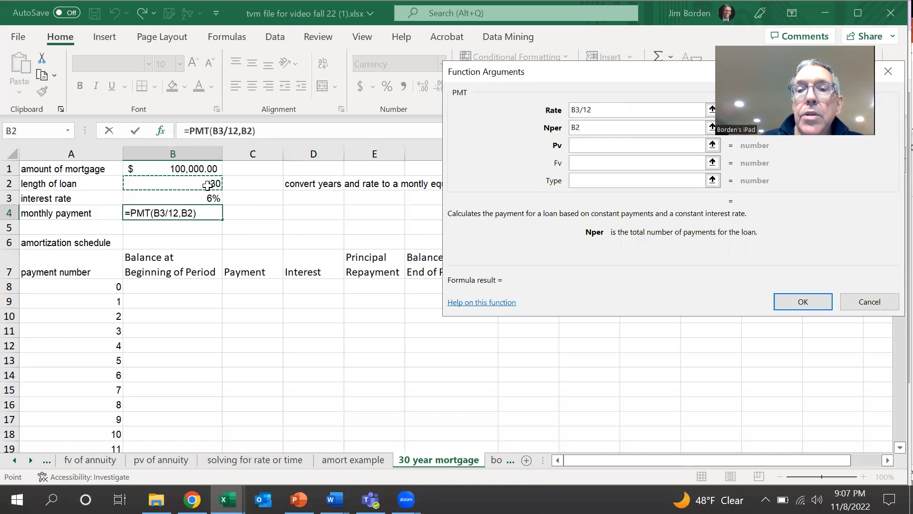
pyautogui.write('*')
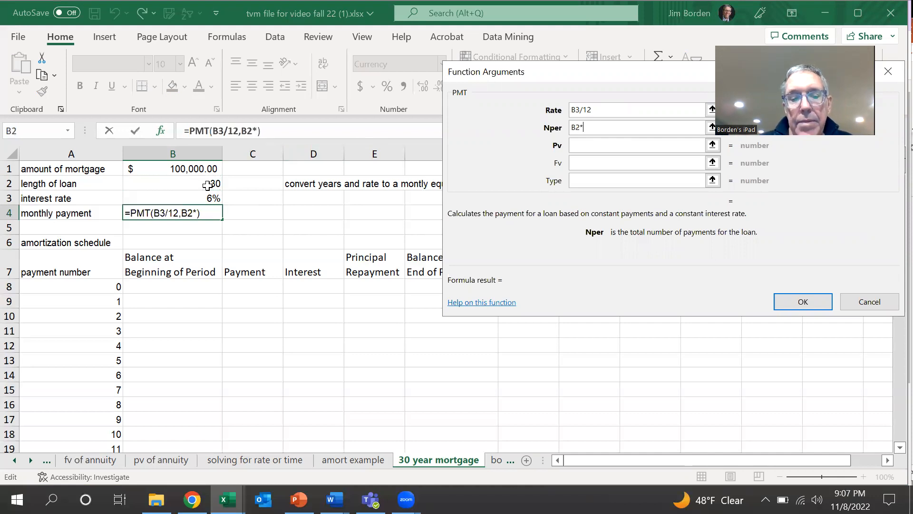
pyautogui.write('12')
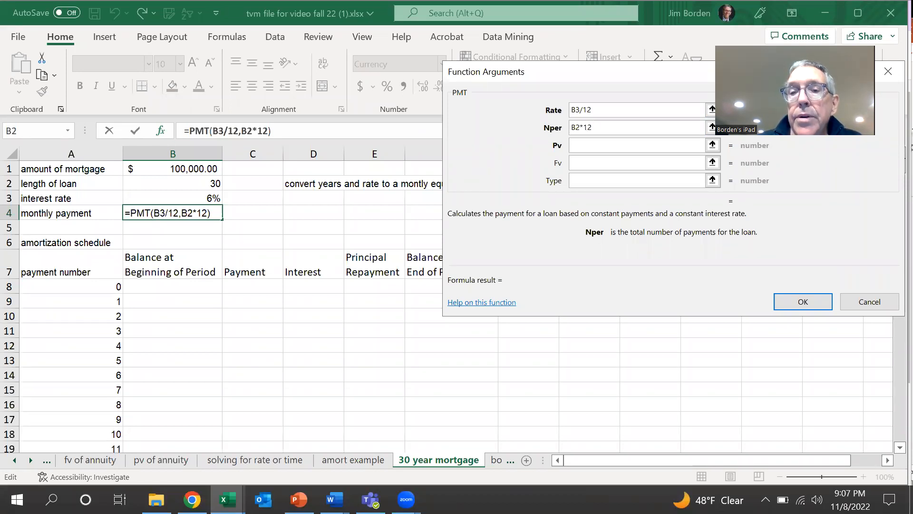
pyautogui.click(599, 143)
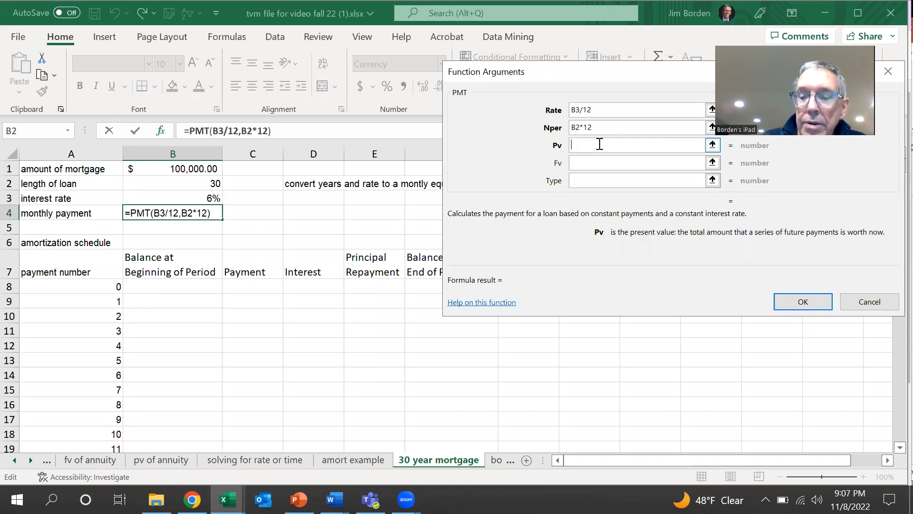
pyautogui.write('-')
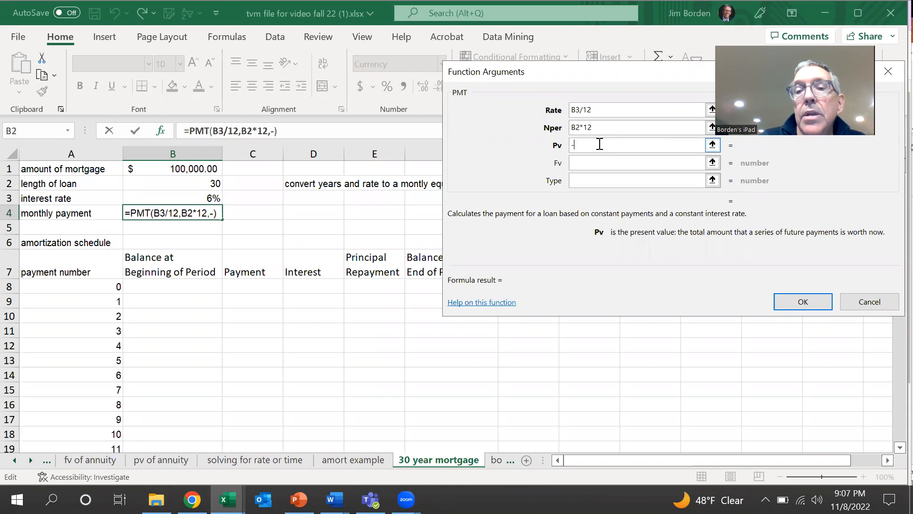
pyautogui.click(200, 171)
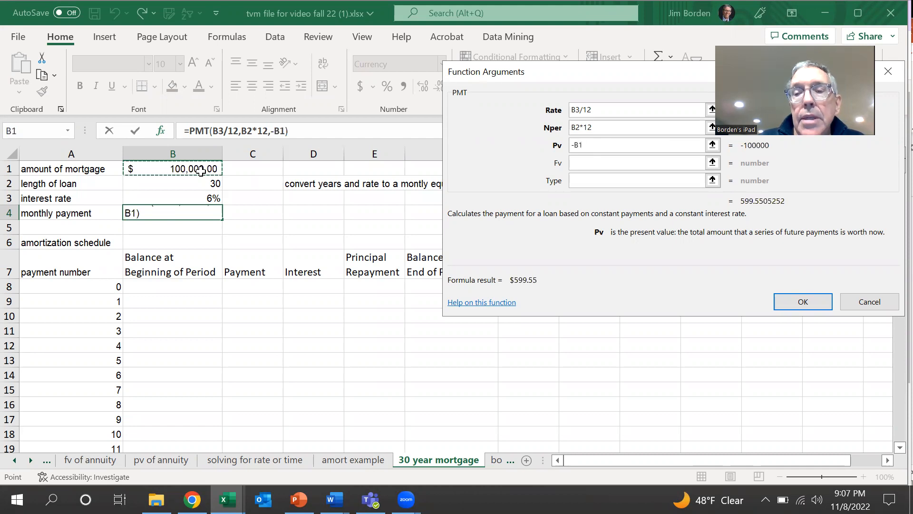
pyautogui.click(785, 297)
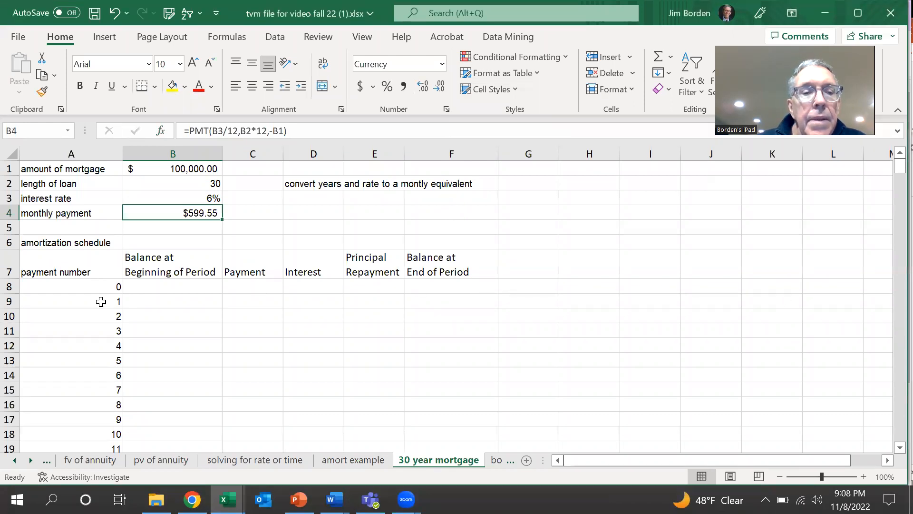
# Look through the payment numbers in column A of the amortization schedule, starting from payment 0 in A8.
pyautogui.click(95, 288)
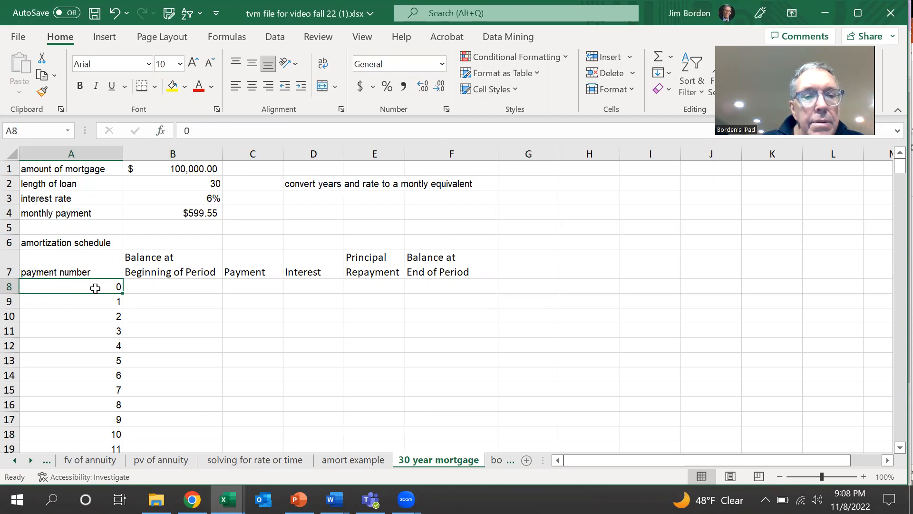
pyautogui.press('Down')
pyautogui.press('Down')
pyautogui.press('Down')
pyautogui.press('Down')
pyautogui.press('Down')
pyautogui.press('Down')
pyautogui.press('Down')
pyautogui.press('Down')
pyautogui.press('Down')
pyautogui.press('Down')
pyautogui.press('Down')
pyautogui.press('Down')
pyautogui.press('Down')
pyautogui.press('Down')
pyautogui.press('Down')
pyautogui.press('Down')
pyautogui.press('Down')
pyautogui.press('Down')
pyautogui.press('Down')
pyautogui.press('Down')
pyautogui.press('Down')
pyautogui.press('Down')
pyautogui.press('Down')
pyautogui.press('Down')
pyautogui.press('Down')
pyautogui.press('Down')
pyautogui.press('Down')
pyautogui.press('Down')
pyautogui.press('Down')
pyautogui.press('Down')
pyautogui.press('Down')
pyautogui.press('Down')
pyautogui.press('Down')
pyautogui.press('Down')
pyautogui.press('Down')
pyautogui.press('Down')
pyautogui.press('Down')
pyautogui.press('Down')
pyautogui.press('Down')
pyautogui.press('Down')
pyautogui.press('Down')
pyautogui.press('Down')
pyautogui.press('Down')
pyautogui.press('Down')
pyautogui.press('Down')
pyautogui.press('Down')
pyautogui.press('Down')
pyautogui.press('Down')
pyautogui.press('Down')
pyautogui.press('Down')
pyautogui.press('Down')
pyautogui.press('Down')
pyautogui.press('Down')
pyautogui.press('Down')
pyautogui.press('Down')
pyautogui.press('Down')
pyautogui.press('Down')
pyautogui.press('Down')
pyautogui.press('Down')
pyautogui.press('Up')
pyautogui.press('Up')
pyautogui.press('Up')
pyautogui.press('Up')
pyautogui.press('Up')
pyautogui.press('Up')
pyautogui.press('Up')
pyautogui.press('Up')
pyautogui.press('Up')
pyautogui.press('Up')
pyautogui.press('Up')
pyautogui.press('Up')
pyautogui.press('Up')
pyautogui.press('Up')
pyautogui.press('Up')
pyautogui.press('Up')
pyautogui.press('Up')
pyautogui.press('Up')
pyautogui.press('Up')
pyautogui.press('Up')
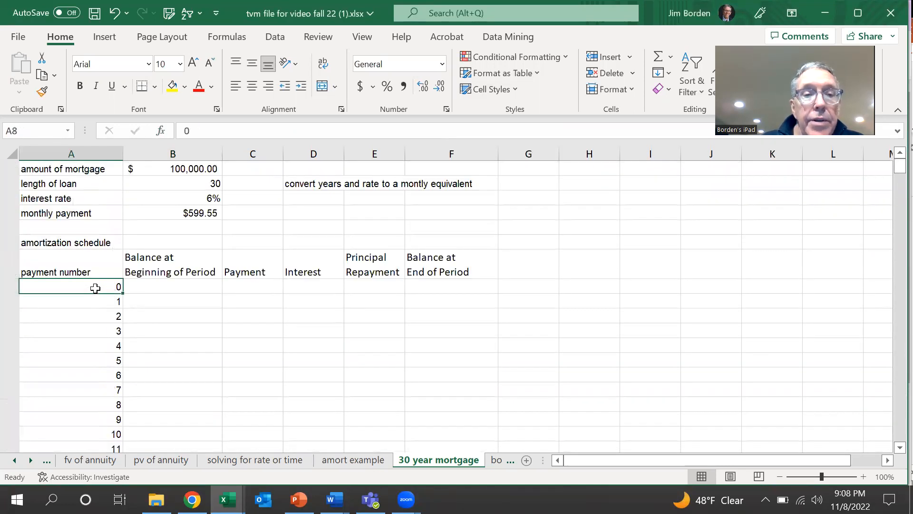
# Review the beginning balance, payment, interest and principal repayment columns in the payment 1 row of the schedule.
pyautogui.press('Right')
pyautogui.press('Down')
pyautogui.press('Right')
pyautogui.press('Right')
pyautogui.press('Right')
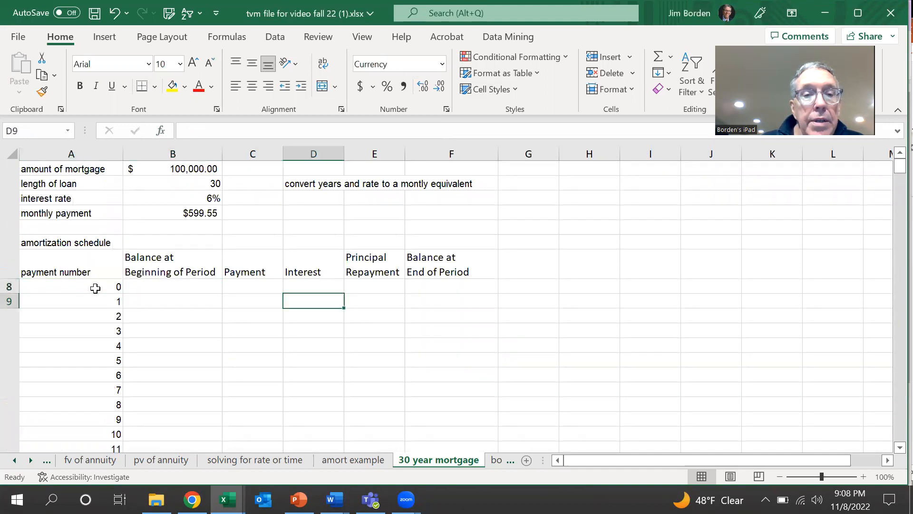
pyautogui.press('Right')
pyautogui.press('Left')
pyautogui.press('Left')
pyautogui.press('Left')
pyautogui.press('Left')
pyautogui.press('Left')
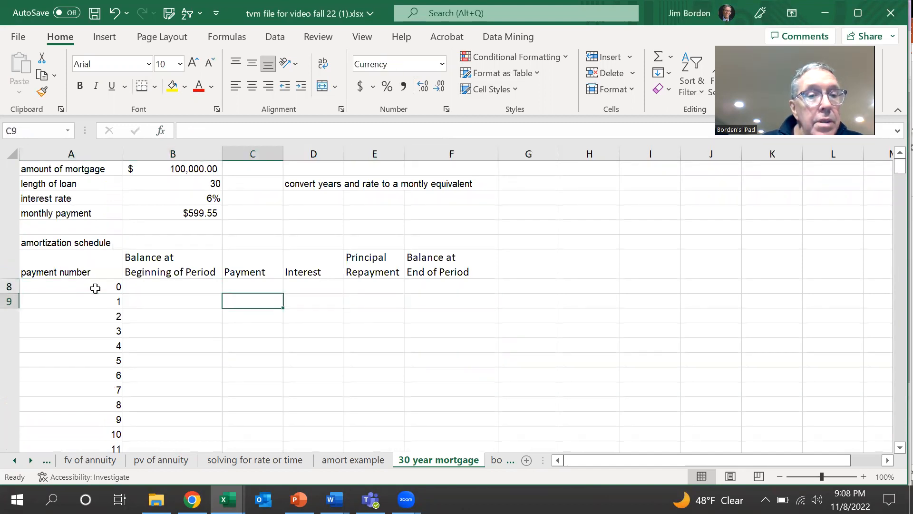
pyautogui.press('Right')
pyautogui.press('Right')
pyautogui.press('Right')
pyautogui.press('Right')
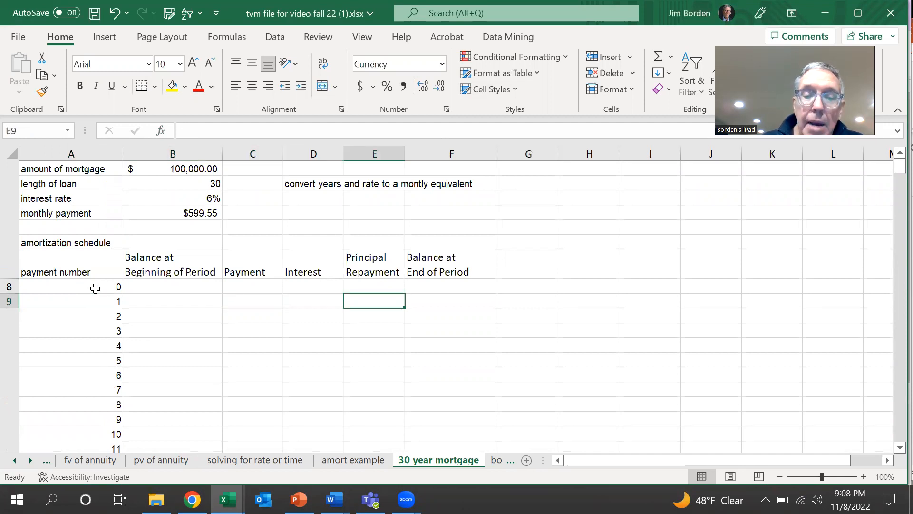
# Set the payment 0 ending balance in F8 to the amount of the mortgage, using =B1.
pyautogui.press('Up')
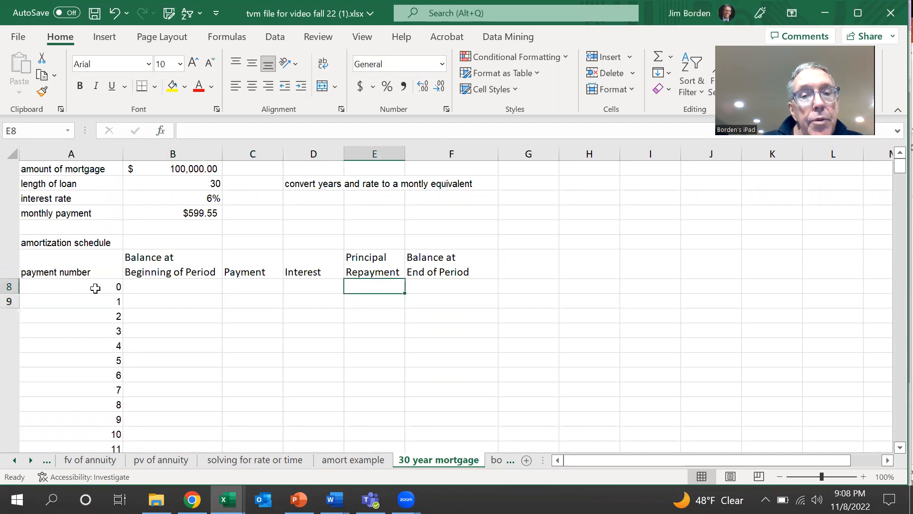
pyautogui.press('Right')
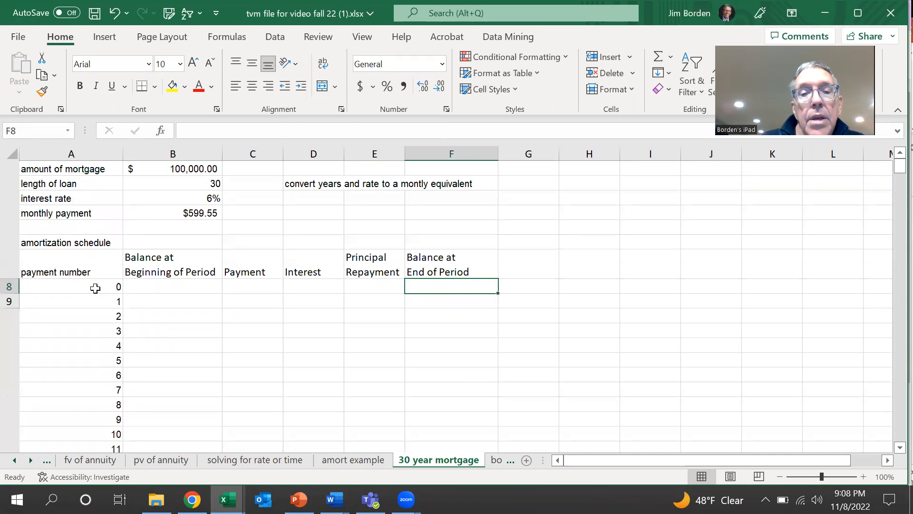
pyautogui.write('=')
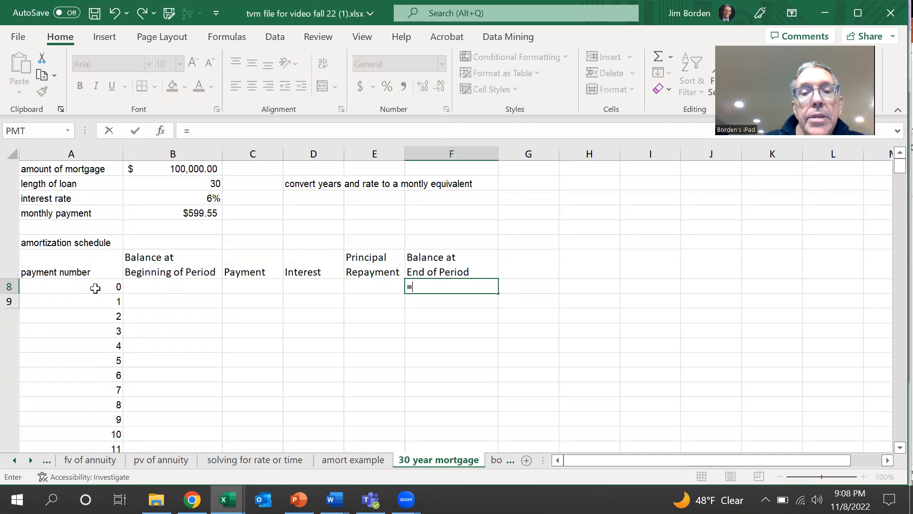
pyautogui.click(175, 171)
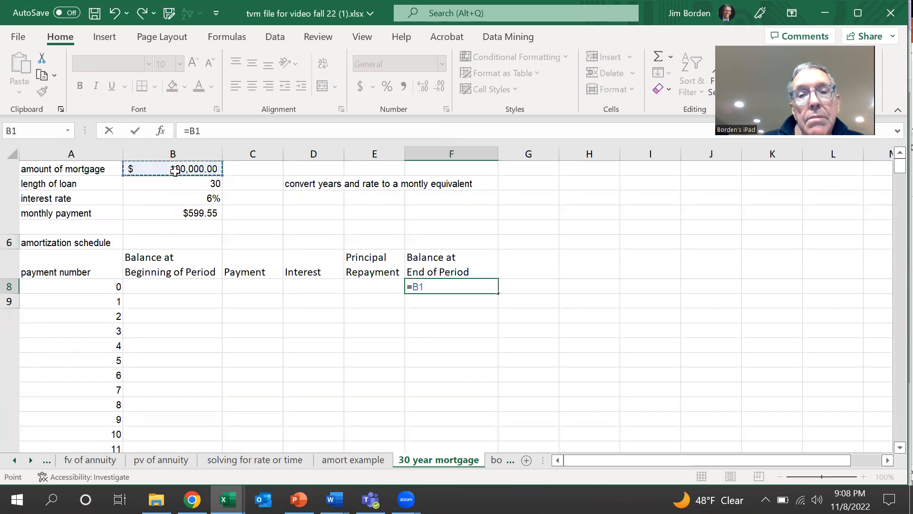
pyautogui.press('Return')
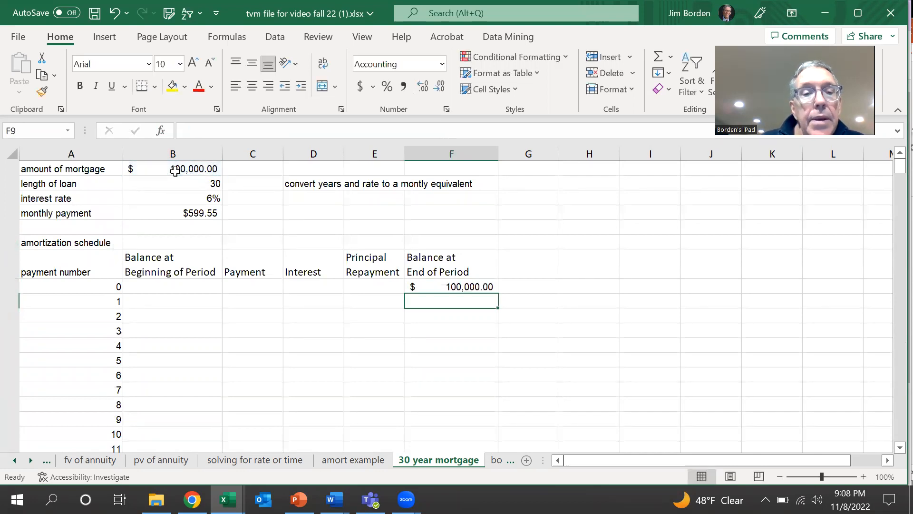
# Link the payment 1 beginning balance in B9 to the payment 0 ending balance, using =F8.
pyautogui.click(160, 302)
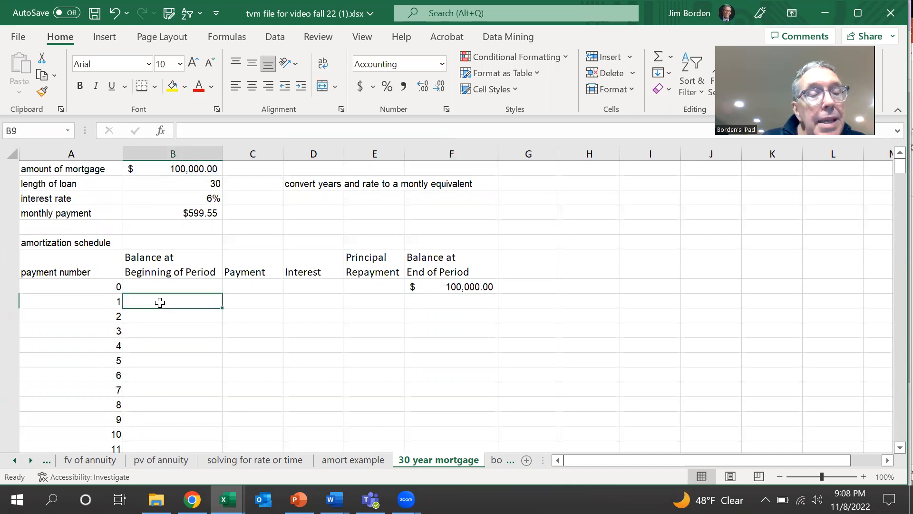
pyautogui.write('=')
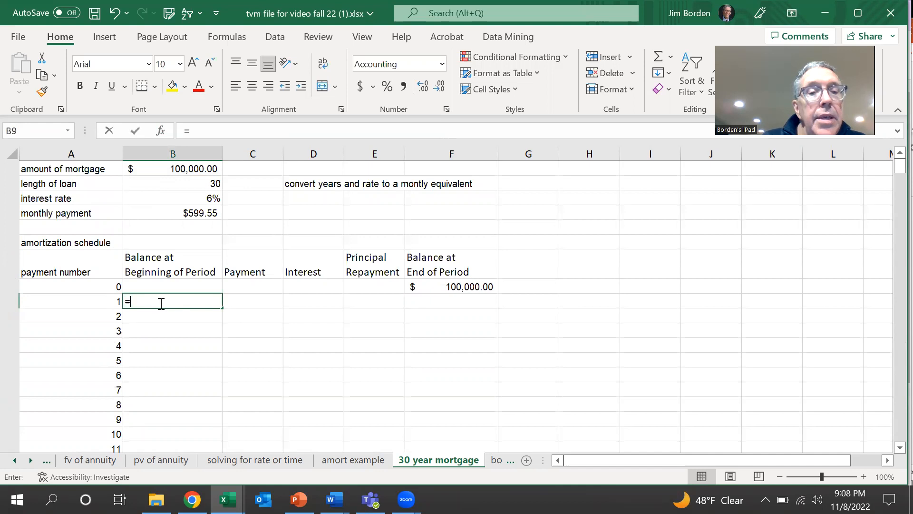
pyautogui.click(429, 288)
pyautogui.press('Return')
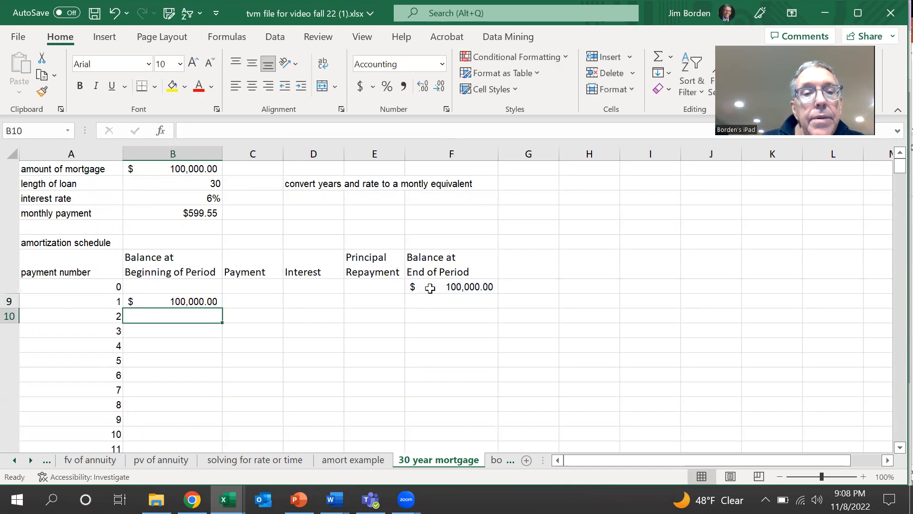
# Set the payment 1 payment in C9 to the monthly payment with an absolute reference, using =$B$4.
pyautogui.press('Up')
pyautogui.press('Right')
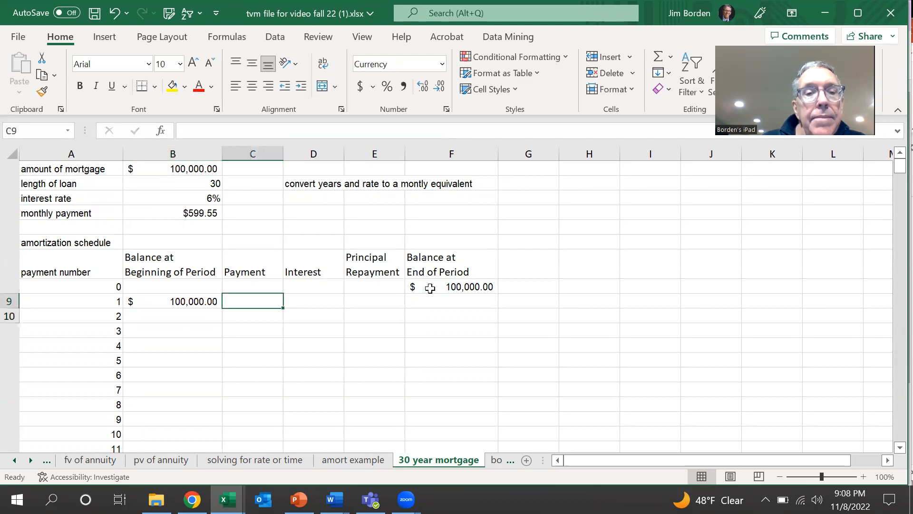
pyautogui.write('=')
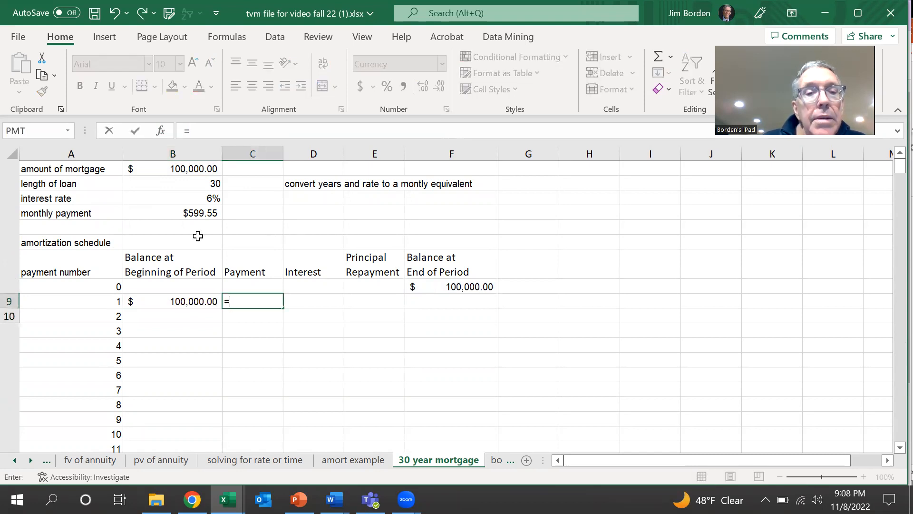
pyautogui.click(199, 216)
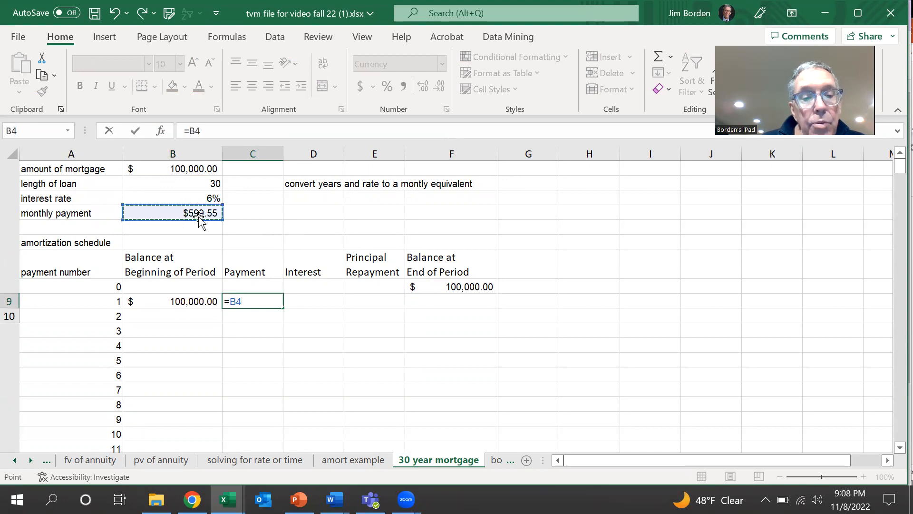
pyautogui.press('F4')
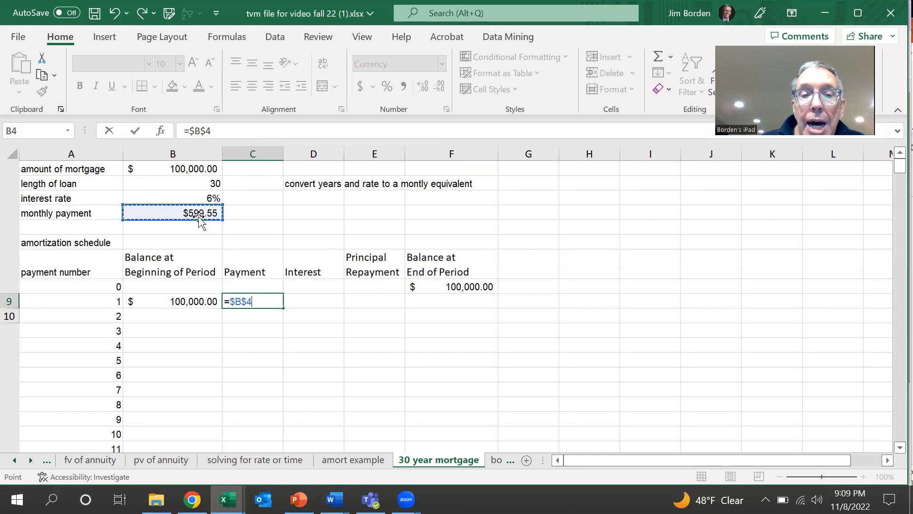
pyautogui.press('Return')
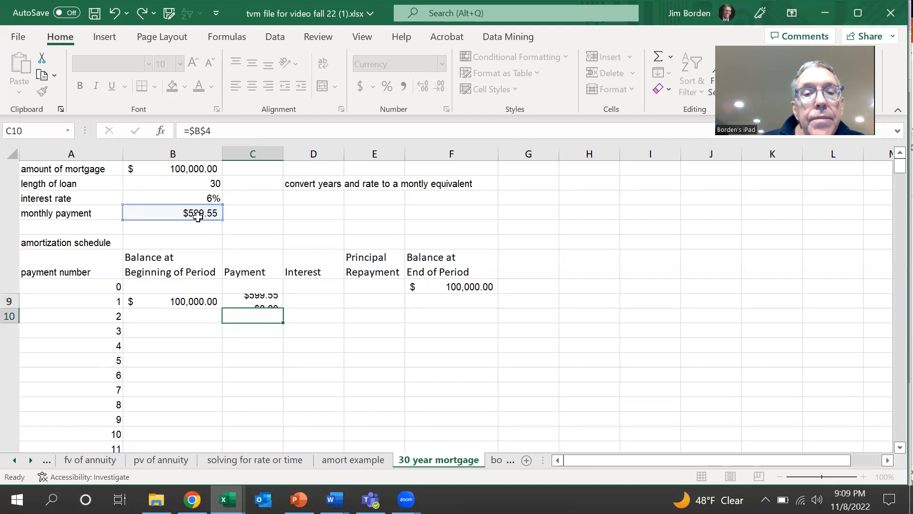
# Calculate the payment 1 interest in D9 from the monthly interest rate and beginning balance, using =($B$3/12)*B9.
pyautogui.press('Up')
pyautogui.press('Right')
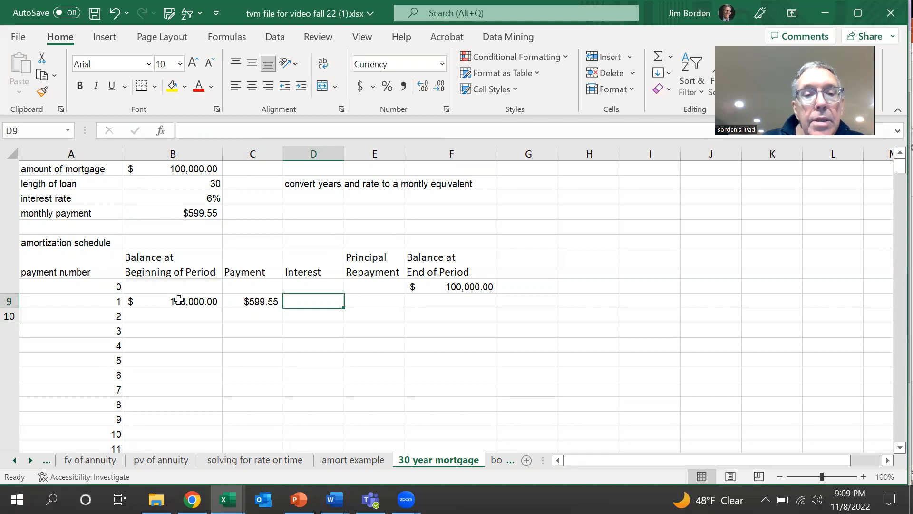
pyautogui.write('=(')
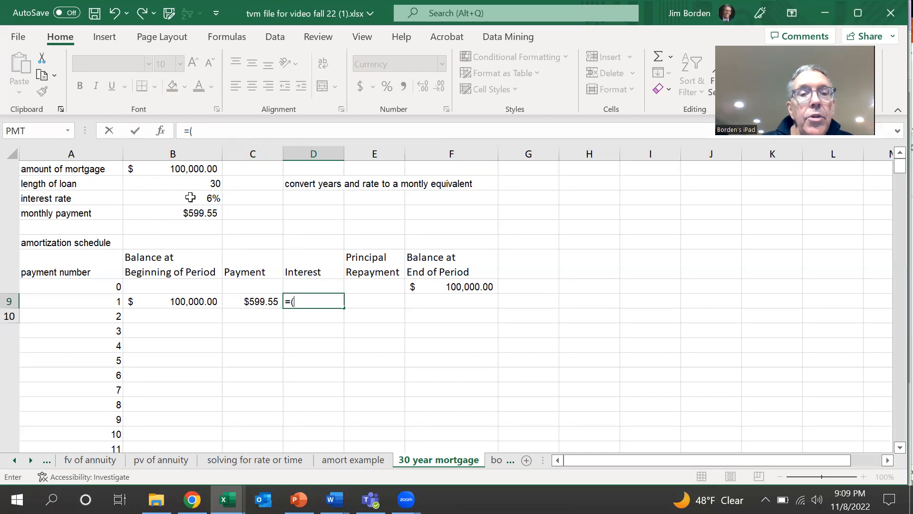
pyautogui.click(190, 197)
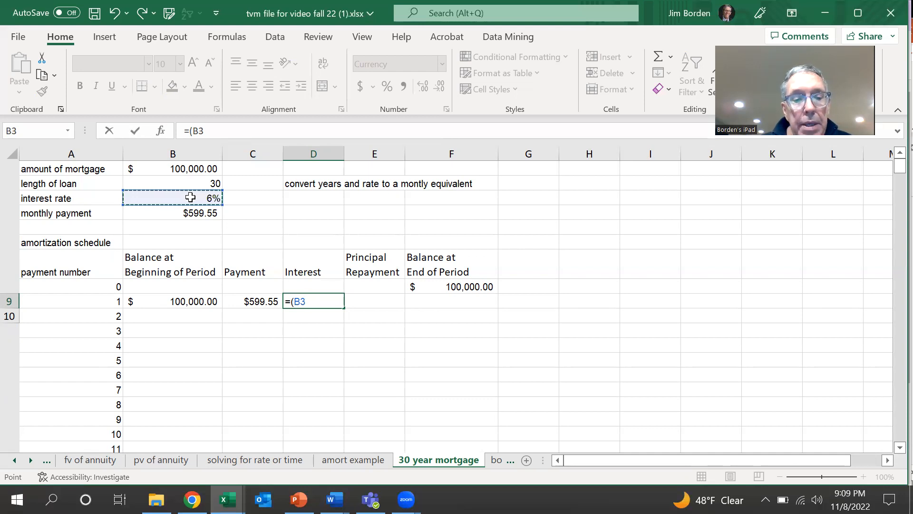
pyautogui.press('F4')
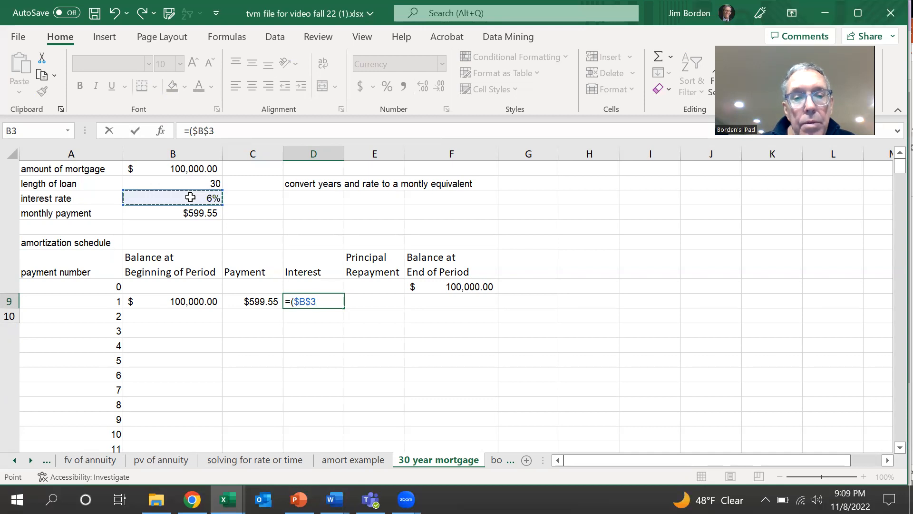
pyautogui.write('/12)')
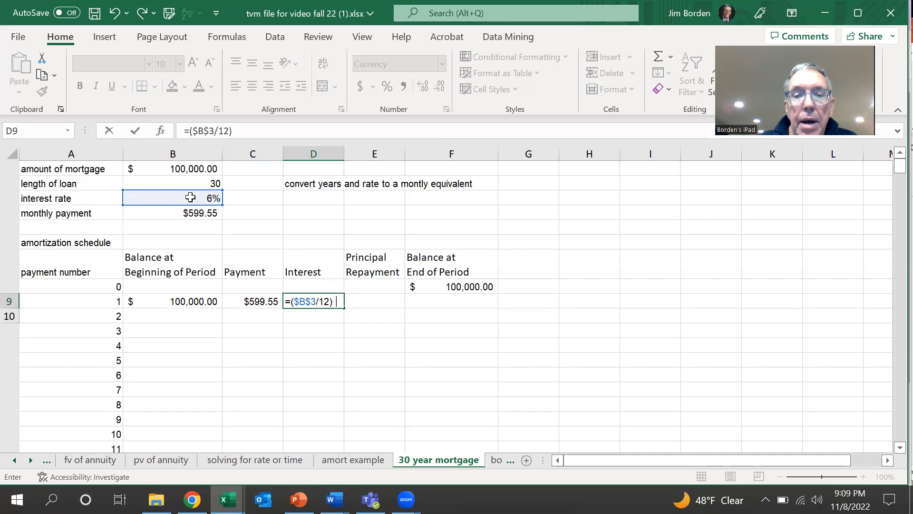
pyautogui.write('*')
pyautogui.click(191, 301)
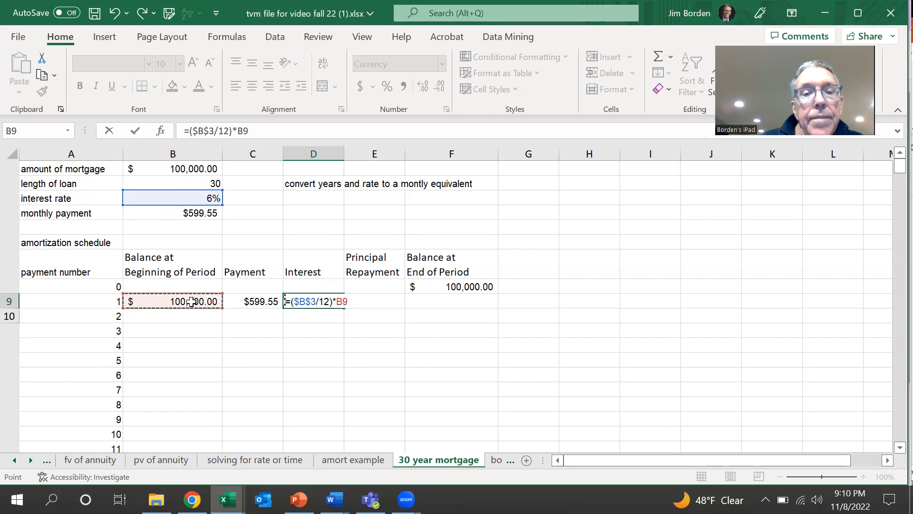
pyautogui.press('Return')
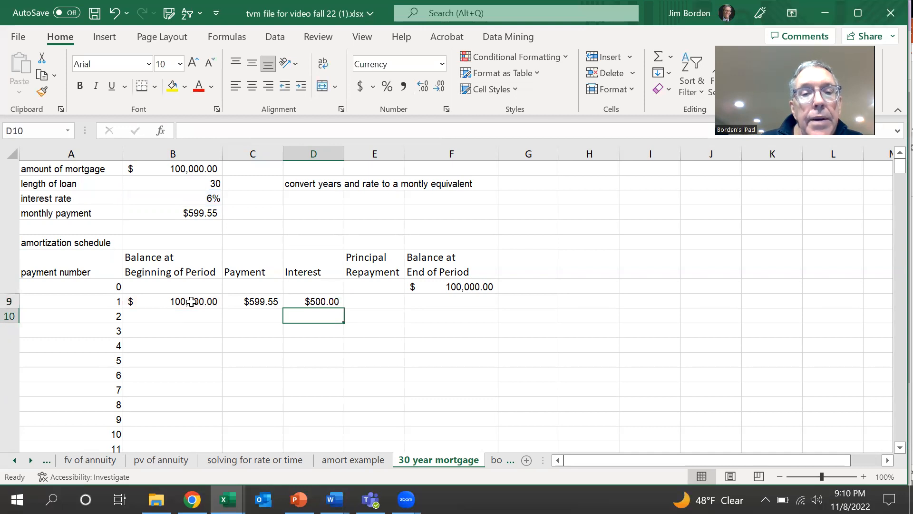
# Calculate the payment 1 principal repayment in E9 as payment minus interest, using =C9-D9.
pyautogui.click(362, 303)
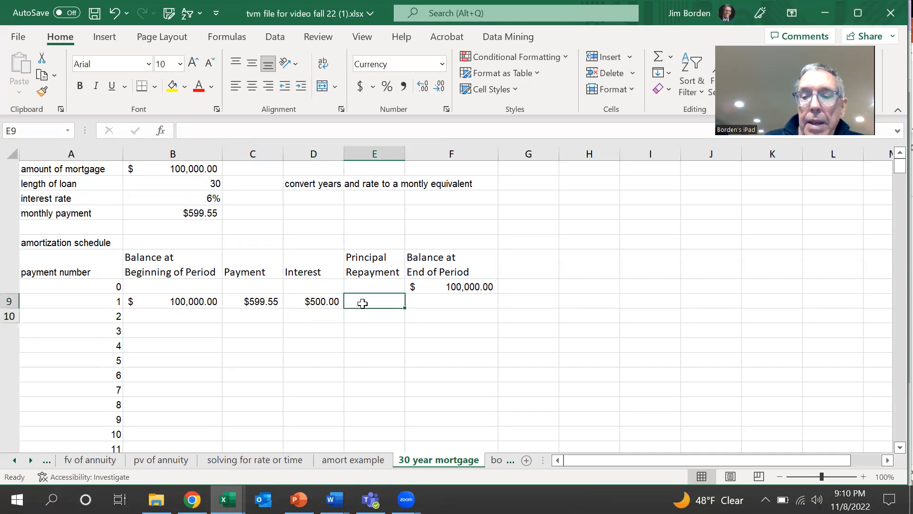
pyautogui.write('=')
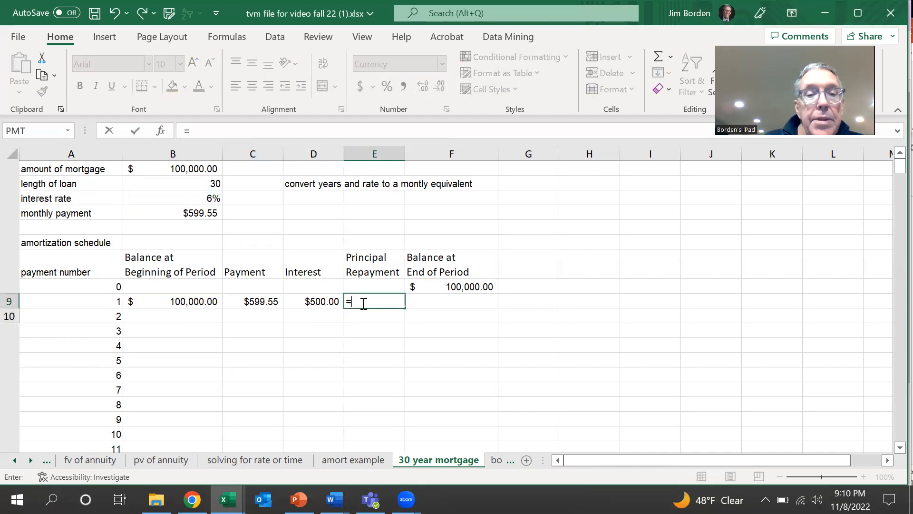
pyautogui.click(258, 301)
pyautogui.write('-')
pyautogui.click(315, 301)
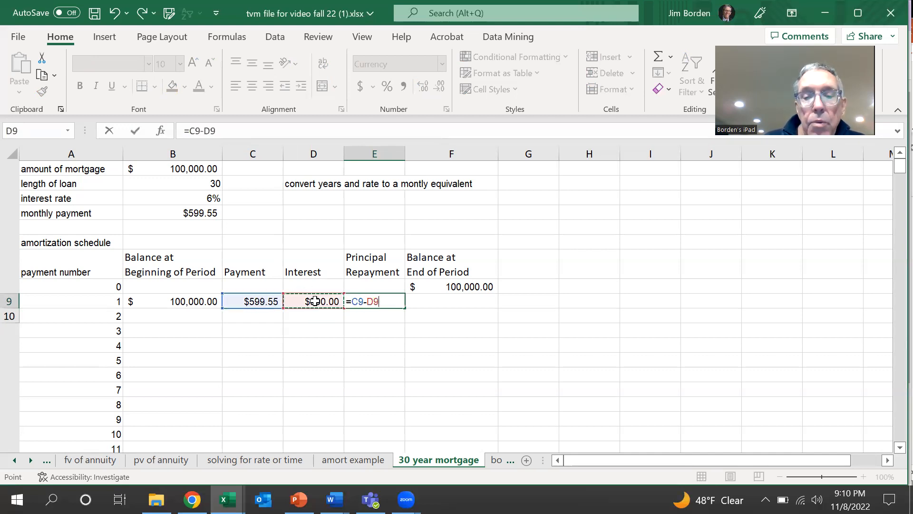
pyautogui.press('Return')
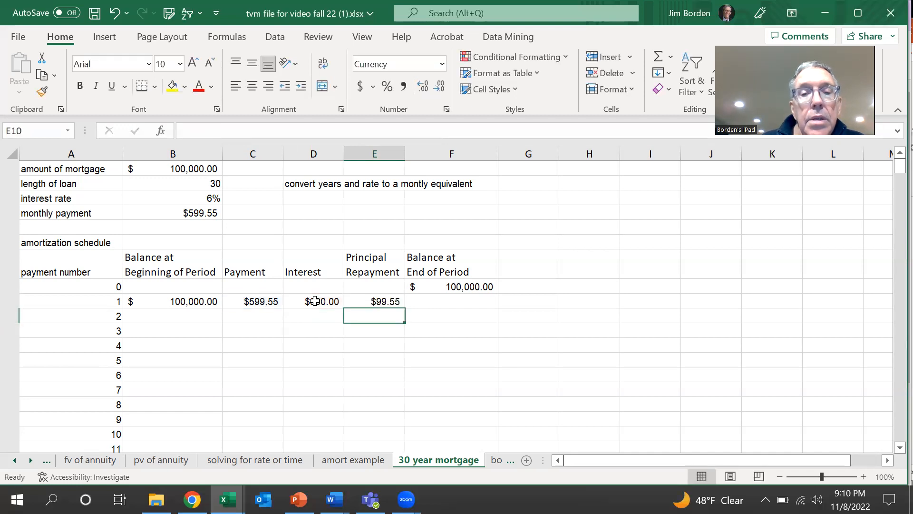
# Calculate the payment 1 ending balance in F9 as beginning balance minus principal repayment, using =B9-E9.
pyautogui.click(438, 302)
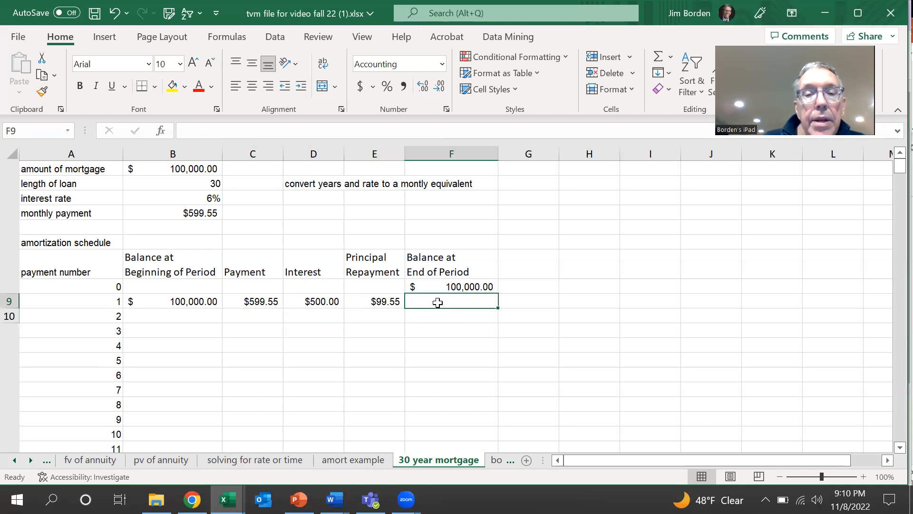
pyautogui.write('=')
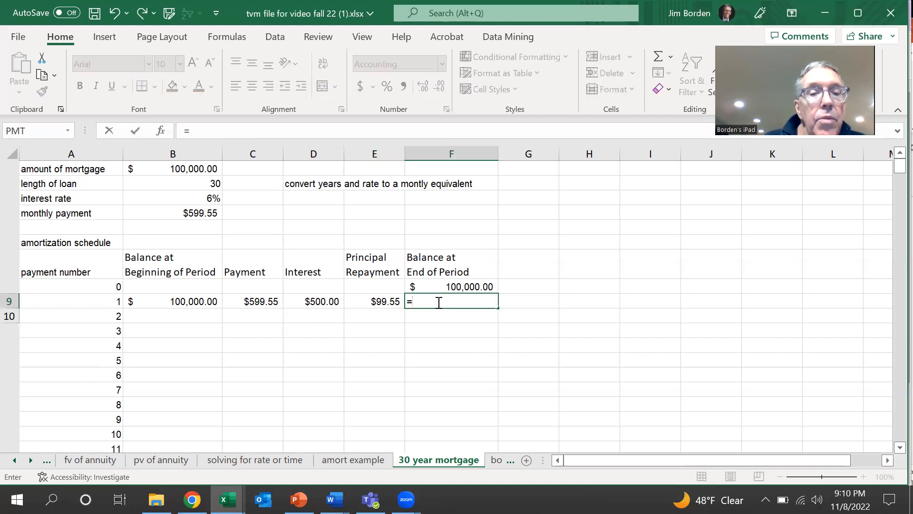
pyautogui.click(202, 303)
pyautogui.write('-')
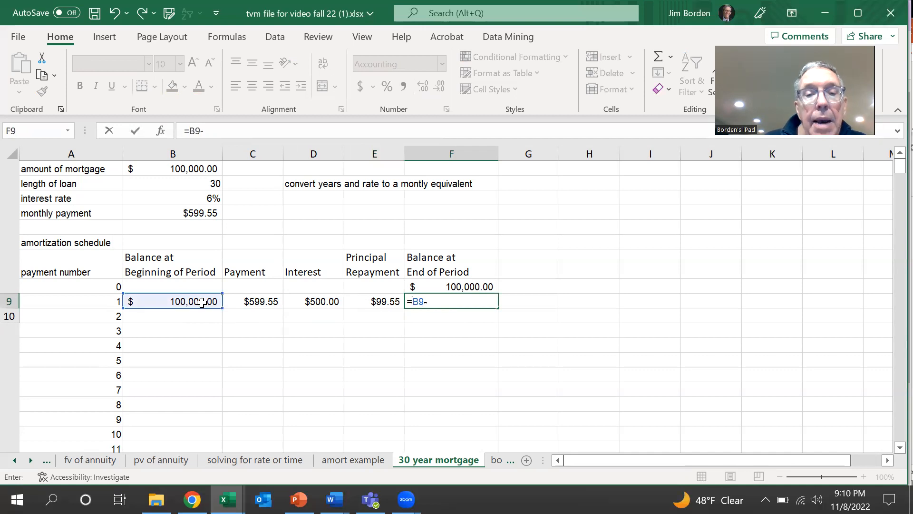
pyautogui.click(374, 302)
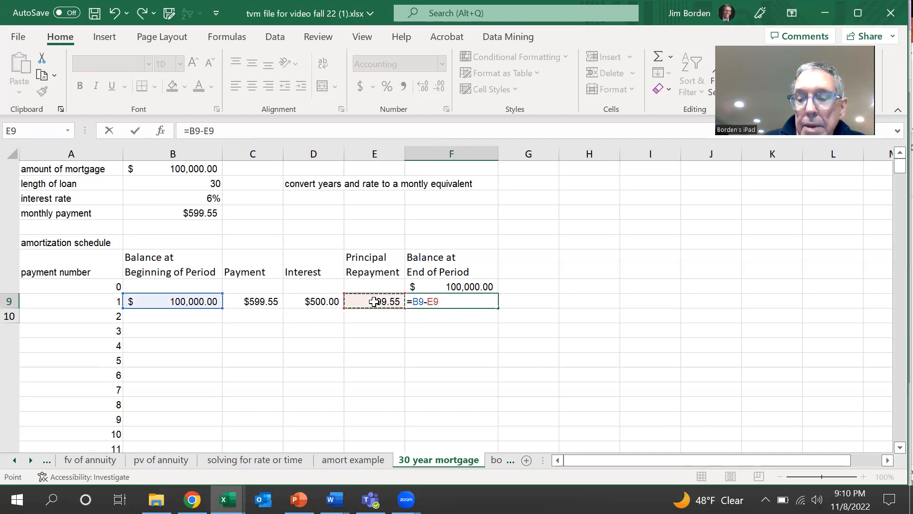
pyautogui.press('Return')
# Copy the payment 1 formulas in B9:F9 down to the rows for payments 2 through 360, filling B10:F368.
pyautogui.press('Up')
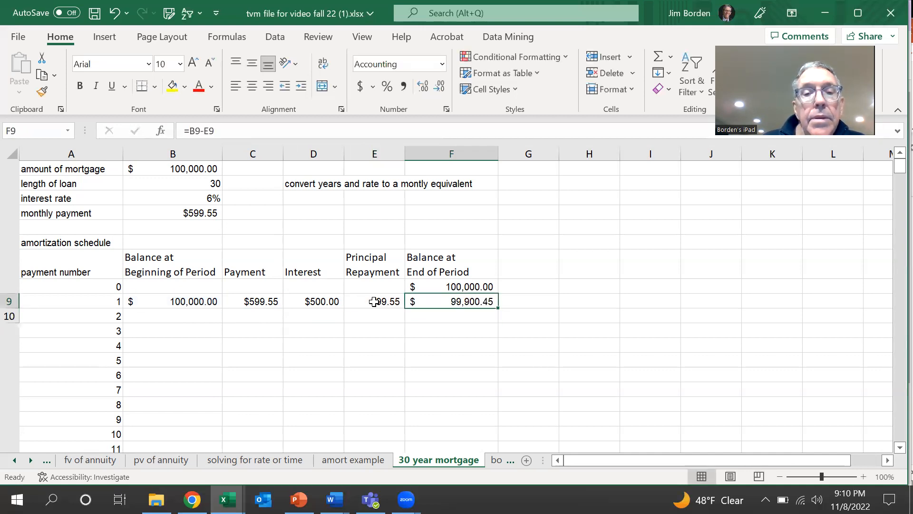
pyautogui.press('Left')
pyautogui.press('Left')
pyautogui.press('Left')
pyautogui.press('Left')
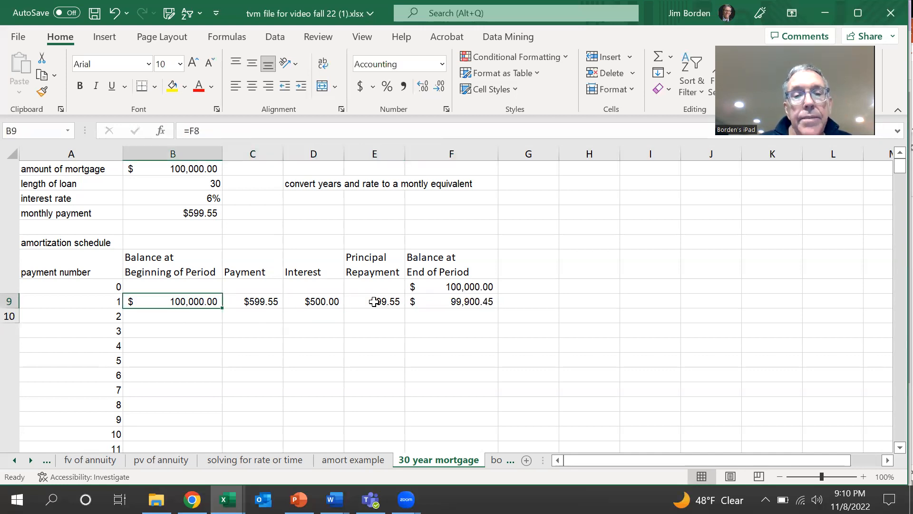
pyautogui.hotkey('shift', 'Right')
pyautogui.hotkey('shift', 'Right')
pyautogui.hotkey('shift', 'Right')
pyautogui.hotkey('shift', 'Right')
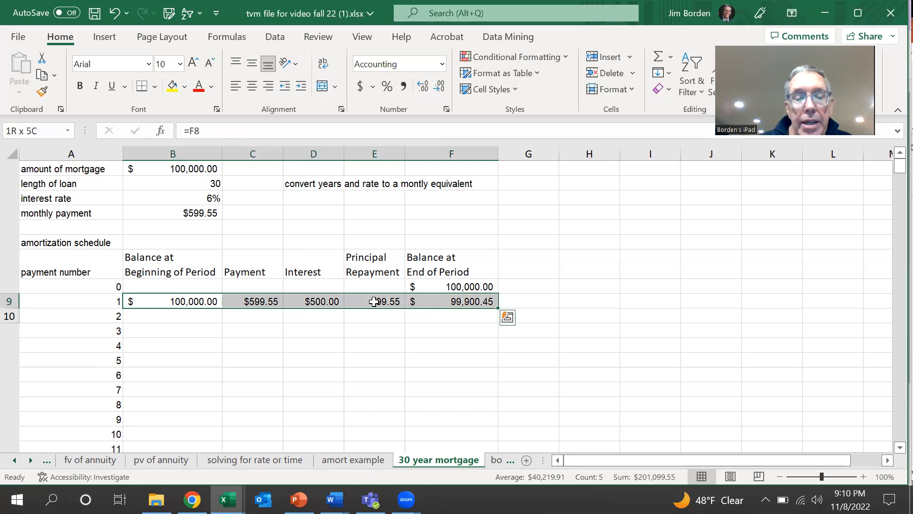
pyautogui.hotkey('ctrl', 'c')
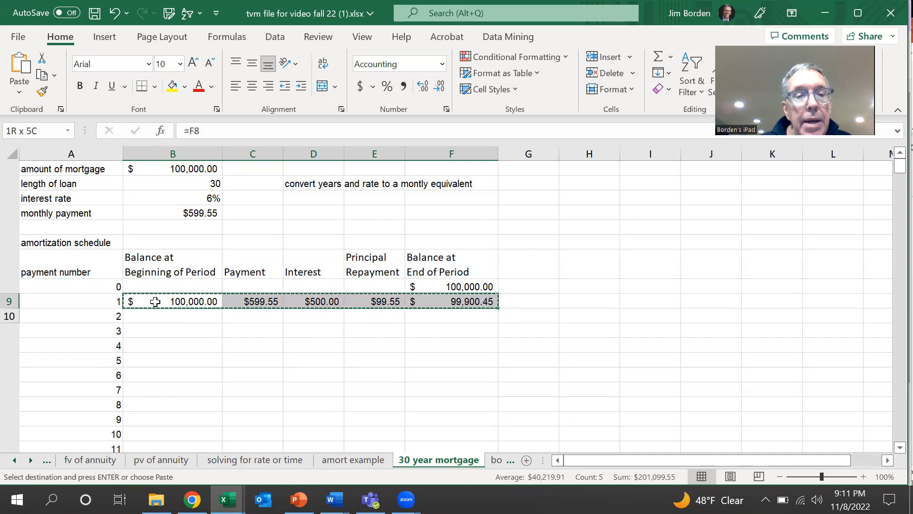
pyautogui.press('Down')
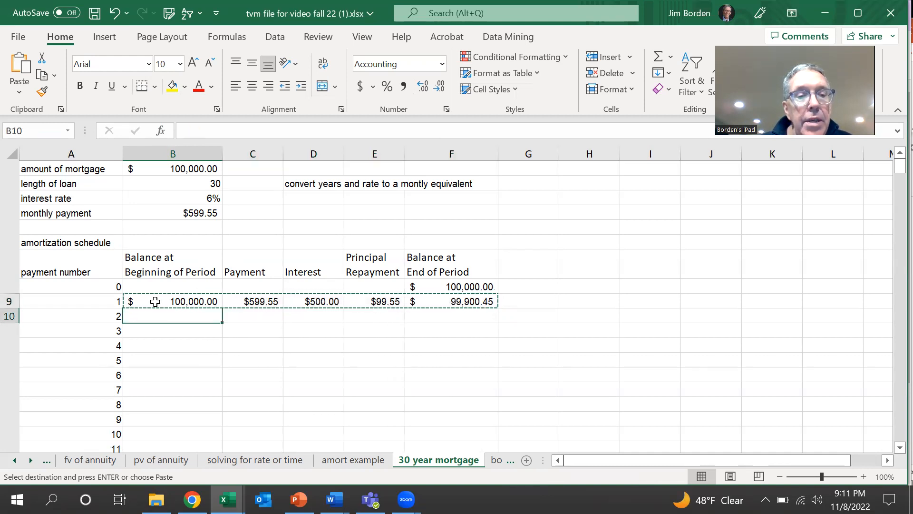
pyautogui.hotkey('shift', 'Down')
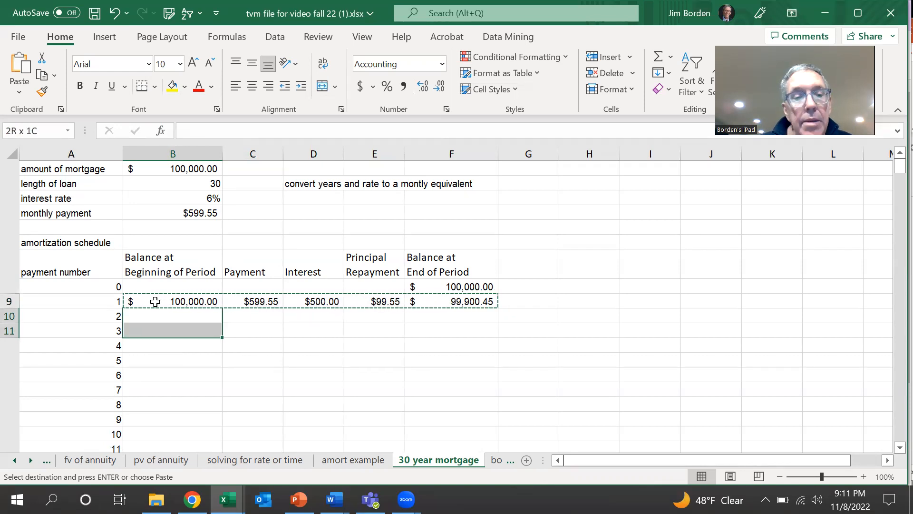
pyautogui.hotkey('shift', 'Down')
pyautogui.hotkey('shift', 'Down')
pyautogui.hotkey('shift', 'Down')
pyautogui.hotkey('shift', 'Down')
pyautogui.hotkey('shift', 'Down')
pyautogui.hotkey('shift', 'Down')
pyautogui.hotkey('shift', 'Down')
pyautogui.hotkey('shift', 'Down')
pyautogui.hotkey('shift', 'Down')
pyautogui.hotkey('shift', 'Down')
pyautogui.hotkey('shift', 'Down')
pyautogui.hotkey('shift', 'Down')
pyautogui.hotkey('shift', 'Down')
pyautogui.hotkey('shift', 'Down')
pyautogui.hotkey('shift', 'Down')
pyautogui.hotkey('shift', 'Down')
pyautogui.hotkey('shift', 'Down')
pyautogui.hotkey('shift', 'Down')
pyautogui.hotkey('shift', 'Down')
pyautogui.hotkey('shift', 'Down')
pyautogui.hotkey('shift', 'Down')
pyautogui.hotkey('shift', 'Down')
pyautogui.hotkey('shift', 'Down')
pyautogui.hotkey('shift', 'Down')
pyautogui.hotkey('shift', 'Down')
pyautogui.hotkey('shift', 'Down')
pyautogui.hotkey('shift', 'Down')
pyautogui.hotkey('shift', 'Down')
pyautogui.hotkey('shift', 'Down')
pyautogui.hotkey('shift', 'Down')
pyautogui.hotkey('shift', 'Down')
pyautogui.hotkey('shift', 'Down')
pyautogui.hotkey('shift', 'Down')
pyautogui.hotkey('shift', 'Down')
pyautogui.hotkey('shift', 'Down')
pyautogui.hotkey('shift', 'Down')
pyautogui.hotkey('shift', 'Down')
pyautogui.hotkey('shift', 'Down')
pyautogui.hotkey('shift', 'Down')
pyautogui.hotkey('shift', 'Down')
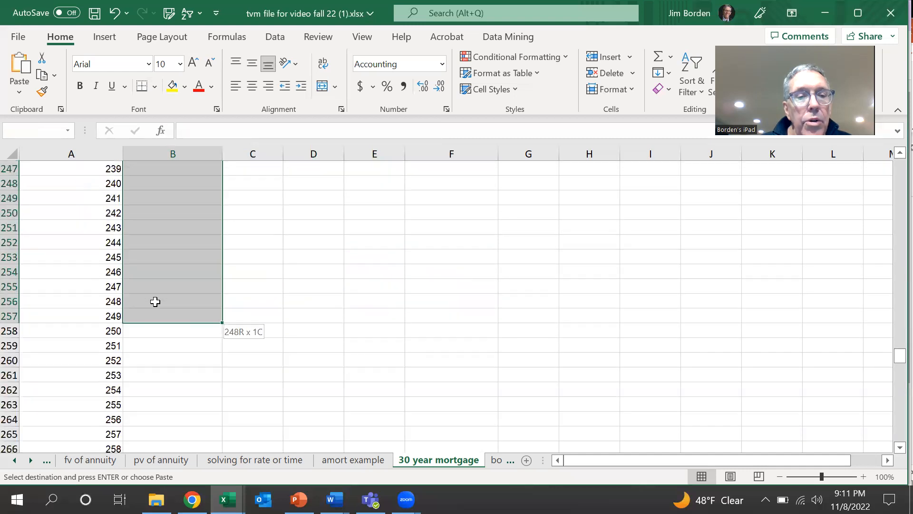
pyautogui.hotkey('shift', 'Down')
pyautogui.hotkey('shift', 'Down')
pyautogui.hotkey('shift', 'Down')
pyautogui.hotkey('shift', 'Down')
pyautogui.hotkey('shift', 'Down')
pyautogui.hotkey('shift', 'Down')
pyautogui.hotkey('shift', 'Down')
pyautogui.hotkey('shift', 'Down')
pyautogui.hotkey('shift', 'Down')
pyautogui.hotkey('shift', 'Down')
pyautogui.hotkey('shift', 'Down')
pyautogui.hotkey('shift', 'Down')
pyautogui.hotkey('shift', 'Down')
pyautogui.hotkey('shift', 'Down')
pyautogui.hotkey('shift', 'Down')
pyautogui.hotkey('shift', 'Down')
pyautogui.hotkey('shift', 'Down')
pyautogui.hotkey('shift', 'Down')
pyautogui.hotkey('shift', 'Down')
pyautogui.hotkey('shift', 'Down')
pyautogui.hotkey('shift', 'Down')
pyautogui.hotkey('shift', 'Down')
pyautogui.hotkey('shift', 'Down')
pyautogui.hotkey('shift', 'Down')
pyautogui.hotkey('shift', 'Down')
pyautogui.hotkey('shift', 'Down')
pyautogui.hotkey('shift', 'Down')
pyautogui.hotkey('shift', 'Down')
pyautogui.hotkey('shift', 'Down')
pyautogui.hotkey('shift', 'Down')
pyautogui.hotkey('shift', 'Down')
pyautogui.hotkey('shift', 'Down')
pyautogui.hotkey('shift', 'Down')
pyautogui.hotkey('shift', 'Down')
pyautogui.hotkey('shift', 'Down')
pyautogui.hotkey('shift', 'Down')
pyautogui.hotkey('shift', 'Down')
pyautogui.hotkey('shift', 'Down')
pyautogui.hotkey('shift', 'Down')
pyautogui.hotkey('shift', 'Down')
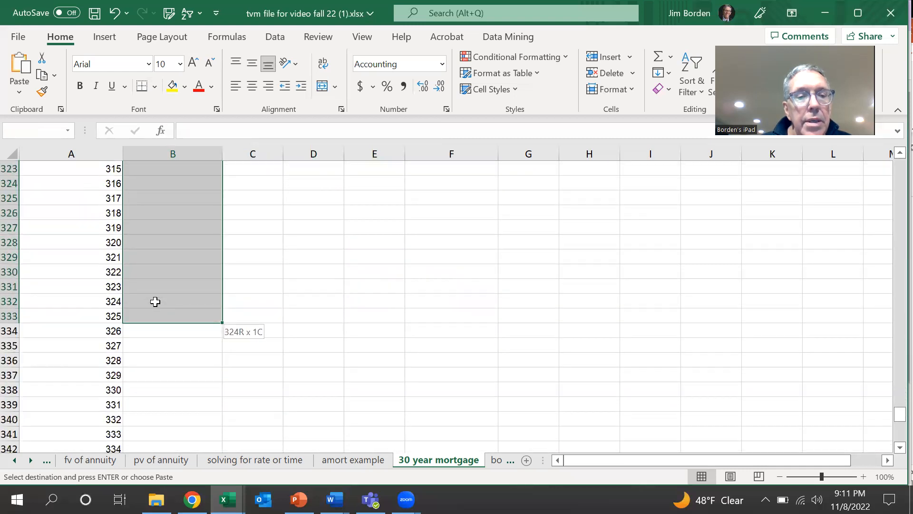
pyautogui.hotkey('shift', 'Up')
pyautogui.hotkey('shift', 'Up')
pyautogui.hotkey('shift', 'Up')
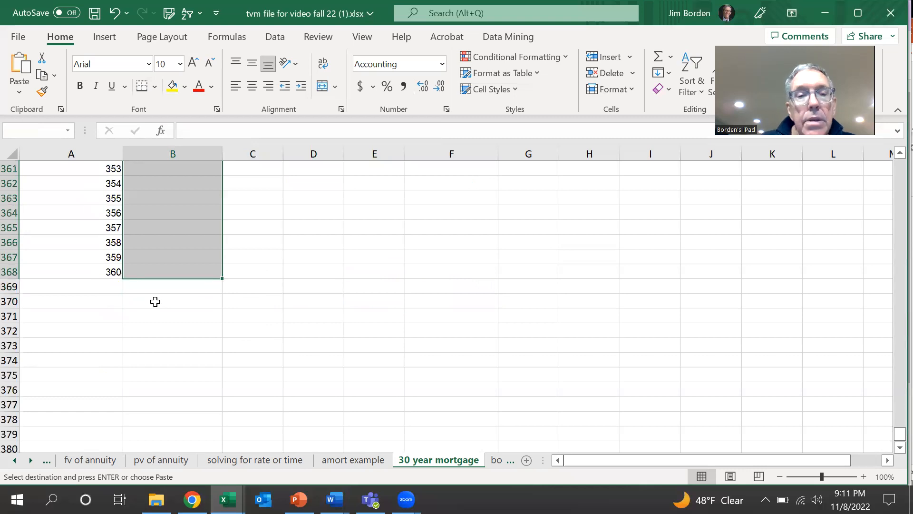
pyautogui.hotkey('shift', 'Right')
pyautogui.hotkey('shift', 'Right')
pyautogui.hotkey('shift', 'Right')
pyautogui.hotkey('shift', 'Right')
pyautogui.press('Return')
# Review the completed schedule down to payment 360, check its ending balance in F368, and return to the first payments.
pyautogui.scroll(-4, 349, 345)
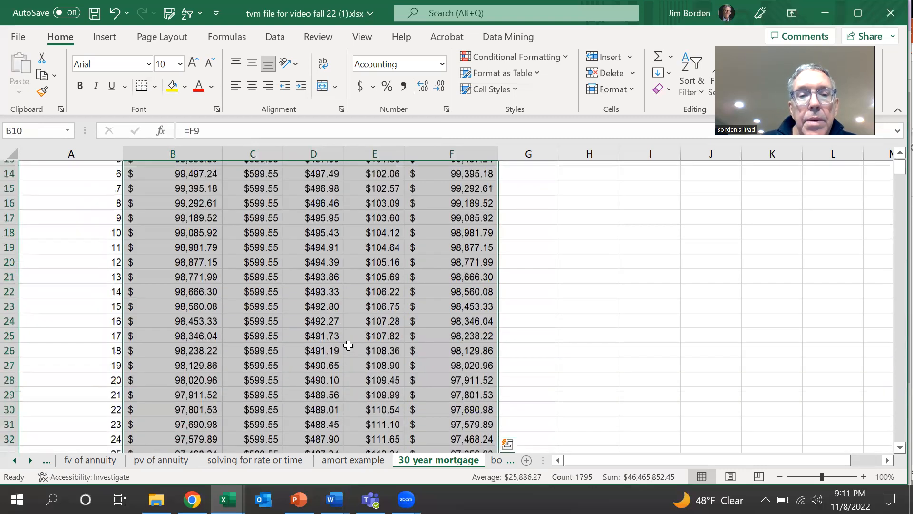
pyautogui.scroll(-20, 349, 345)
pyautogui.scroll(-20, 349, 346)
pyautogui.scroll(-13, 349, 345)
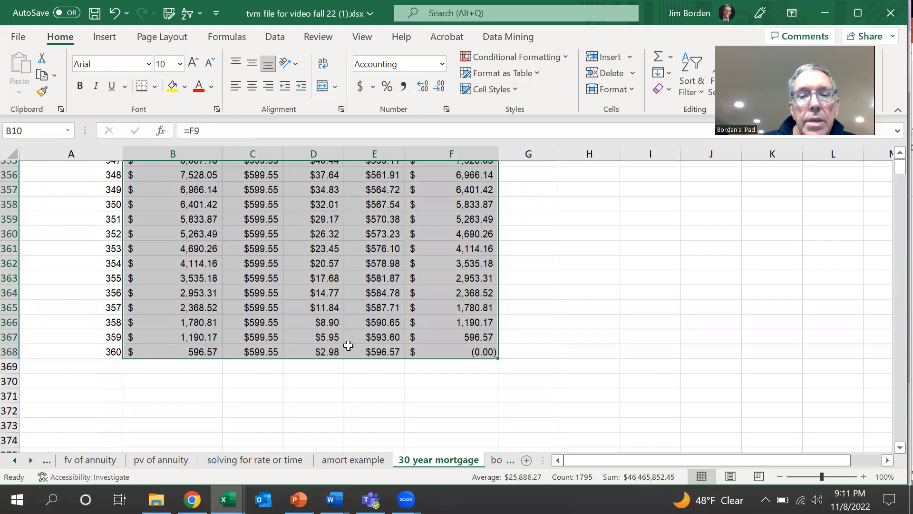
pyautogui.scroll(-1, 348, 345)
pyautogui.click(458, 329)
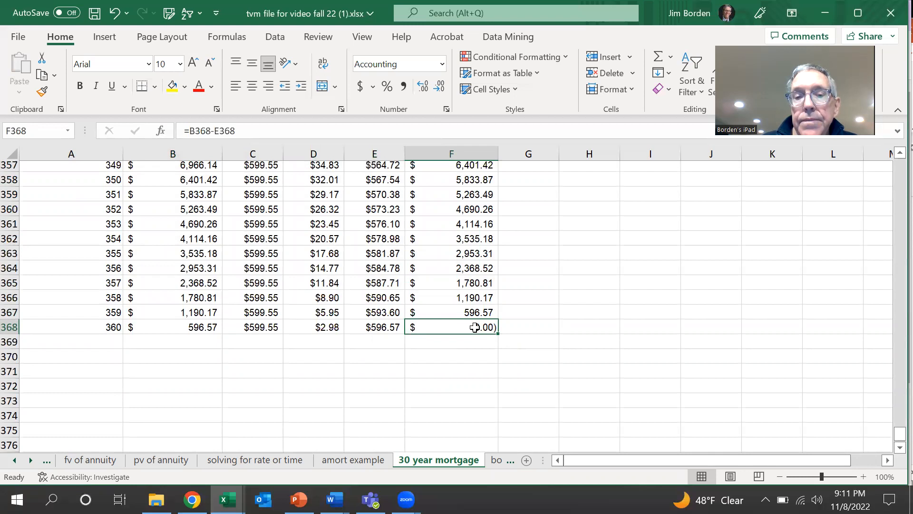
pyautogui.scroll(20, 474, 327)
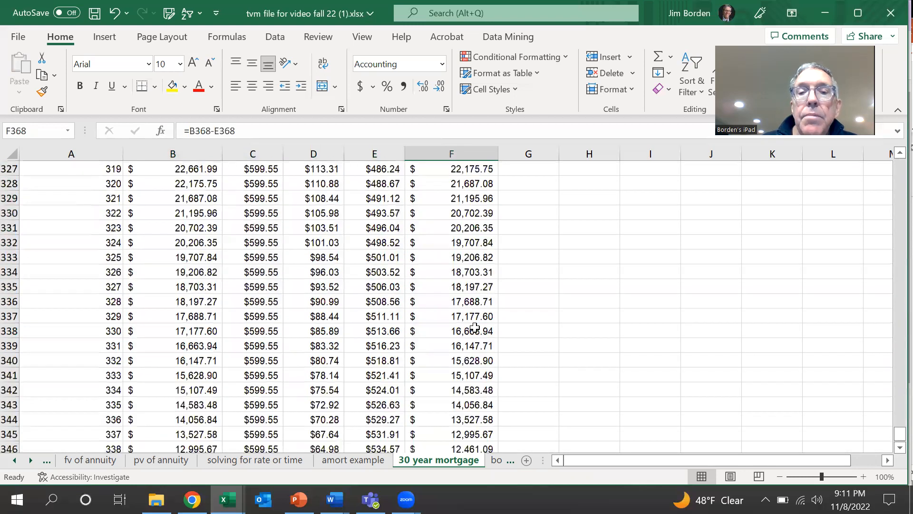
pyautogui.scroll(20, 475, 327)
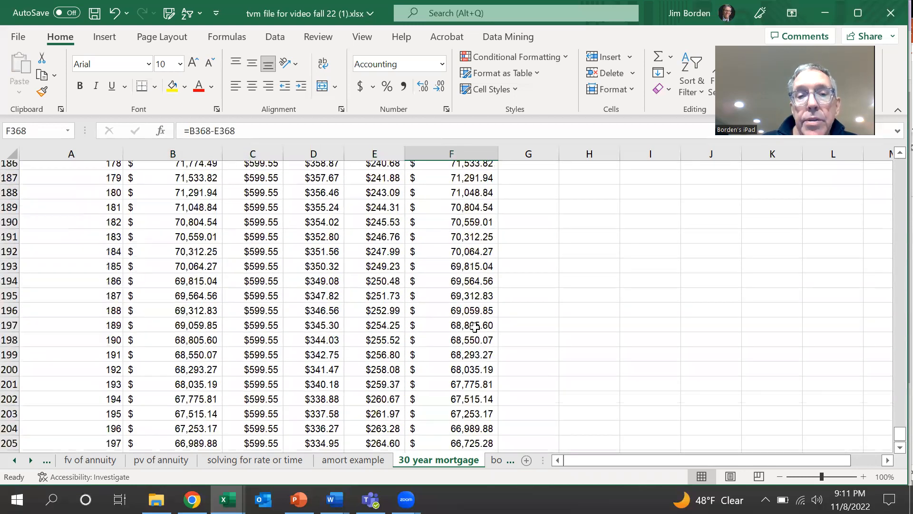
pyautogui.scroll(20, 475, 328)
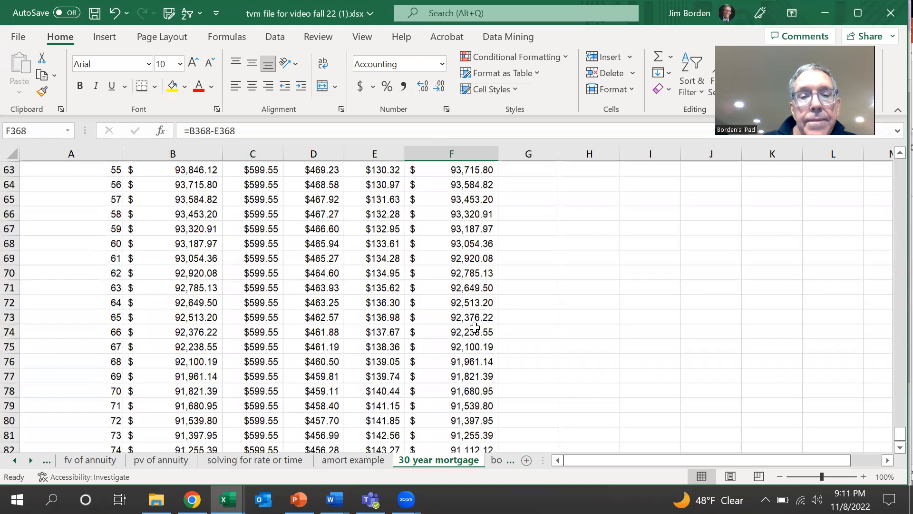
pyautogui.scroll(4, 474, 327)
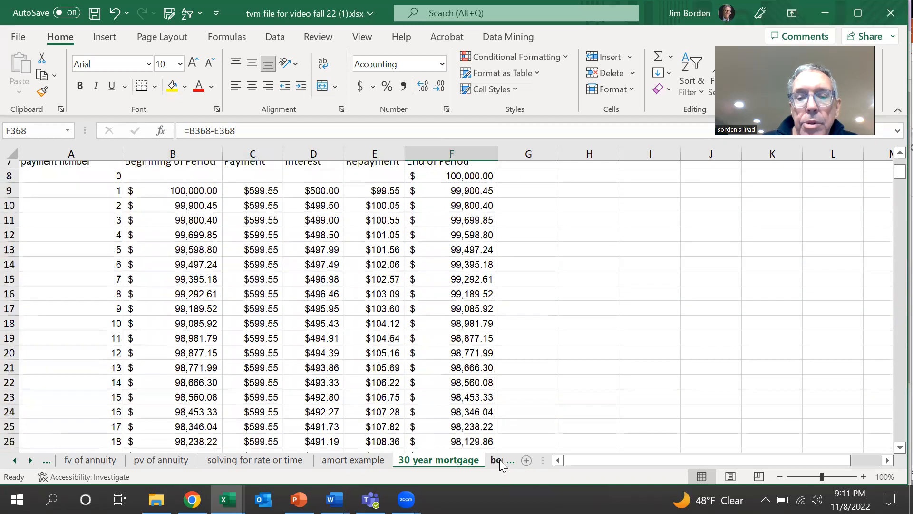
# Open the bonds sheet and examine the coupon rate and face value inputs of the face value bond.
pyautogui.click(499, 460)
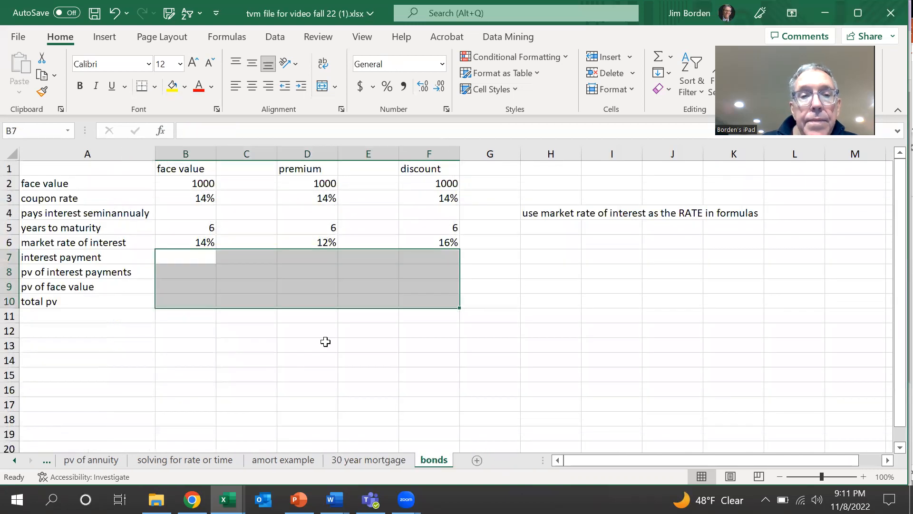
pyautogui.click(195, 257)
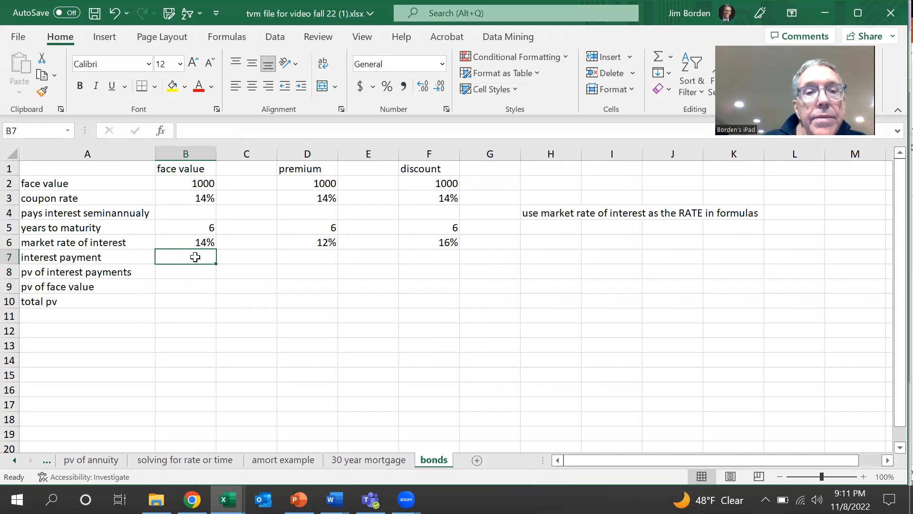
pyautogui.press('Up')
pyautogui.press('Up')
pyautogui.press('Up')
pyautogui.press('Up')
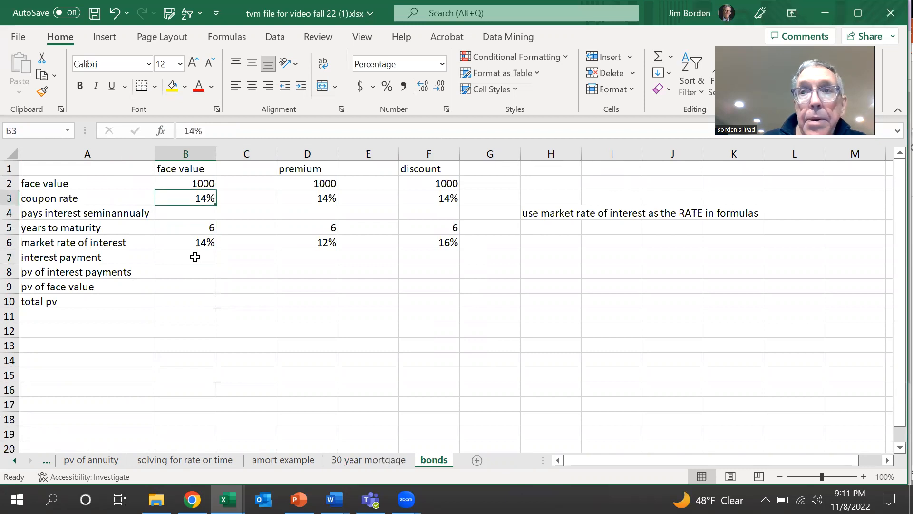
pyautogui.press('Up')
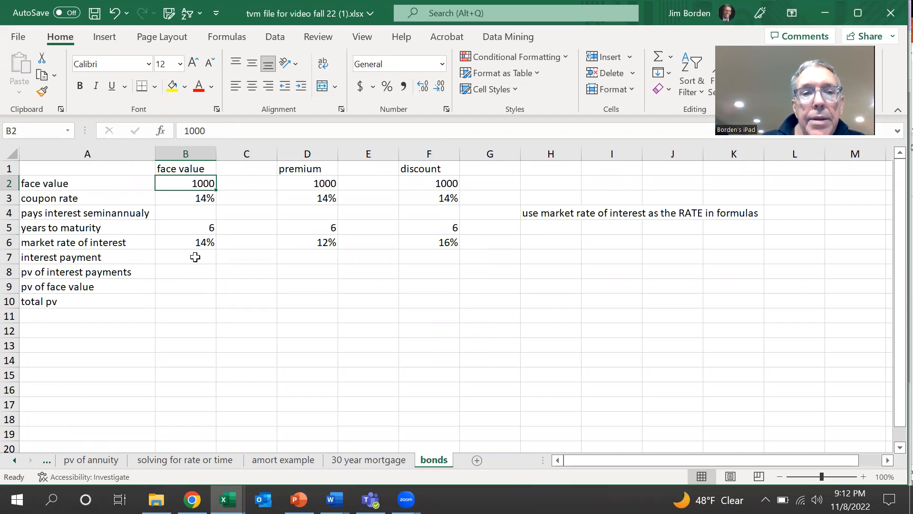
# Examine the face value bond's coupon rate, semiannual interest, interest payment and years to maturity rows in column B.
pyautogui.press('Down')
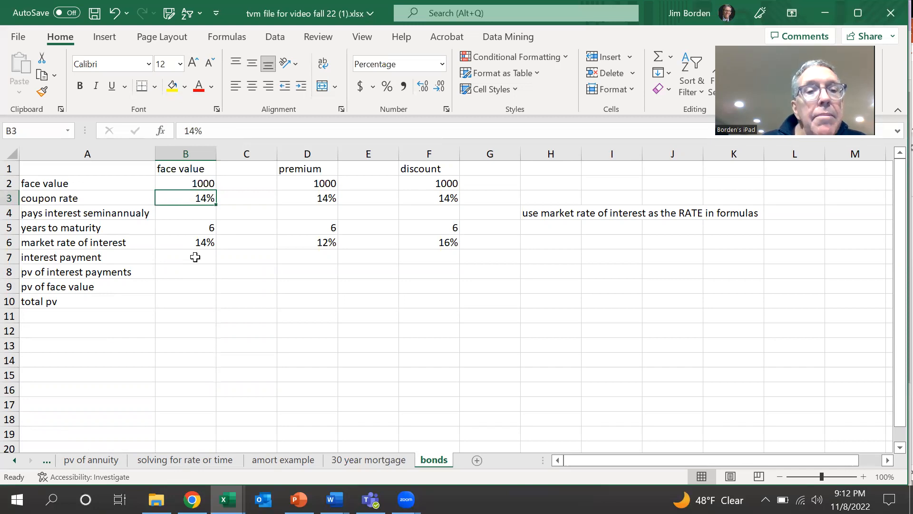
pyautogui.press('Down')
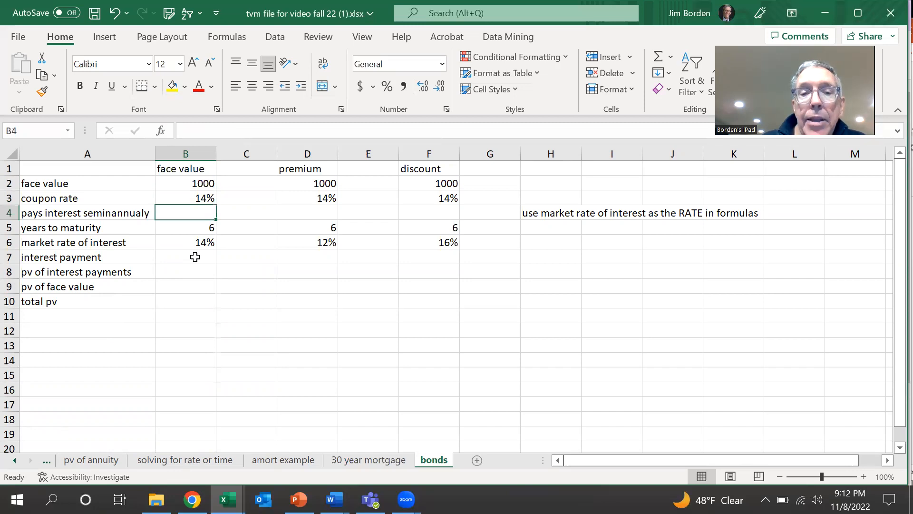
pyautogui.press('Up')
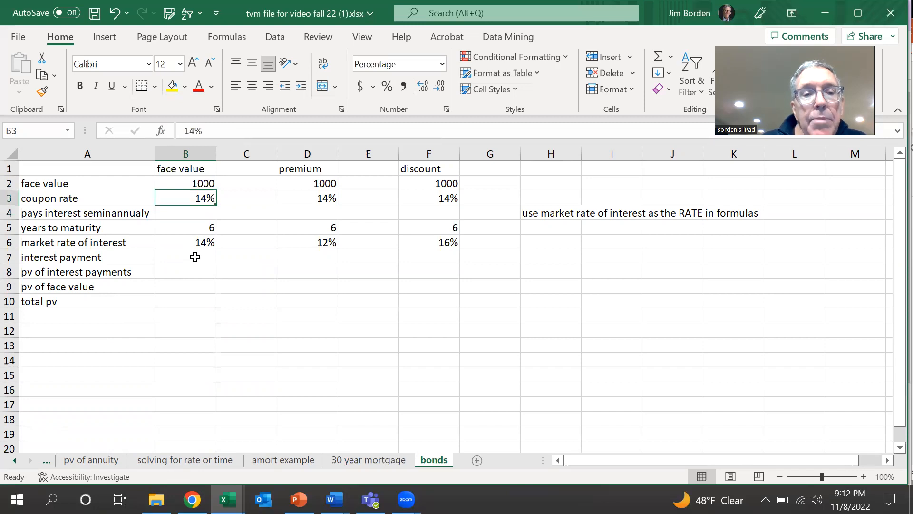
pyautogui.press('Up')
pyautogui.press('Down')
pyautogui.press('Up')
pyautogui.press('Down')
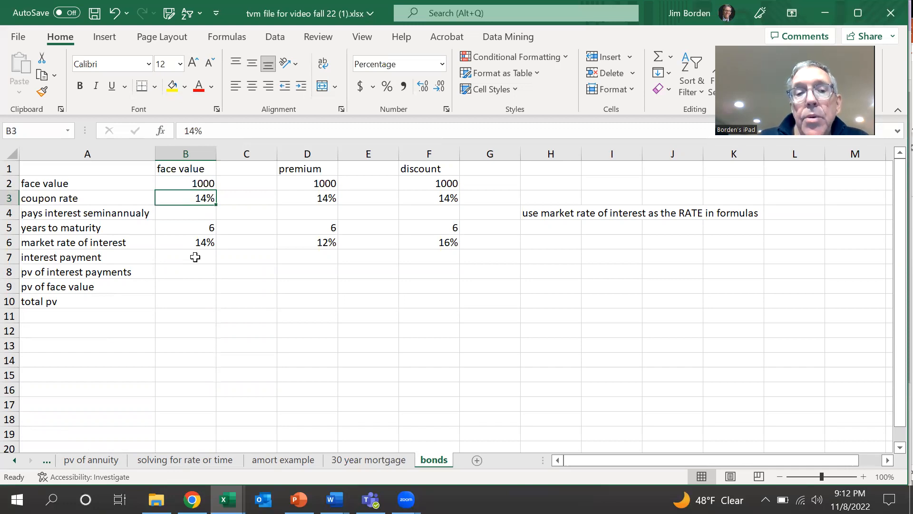
pyautogui.press('Down')
pyautogui.press('Down')
pyautogui.press('Down')
pyautogui.press('Down')
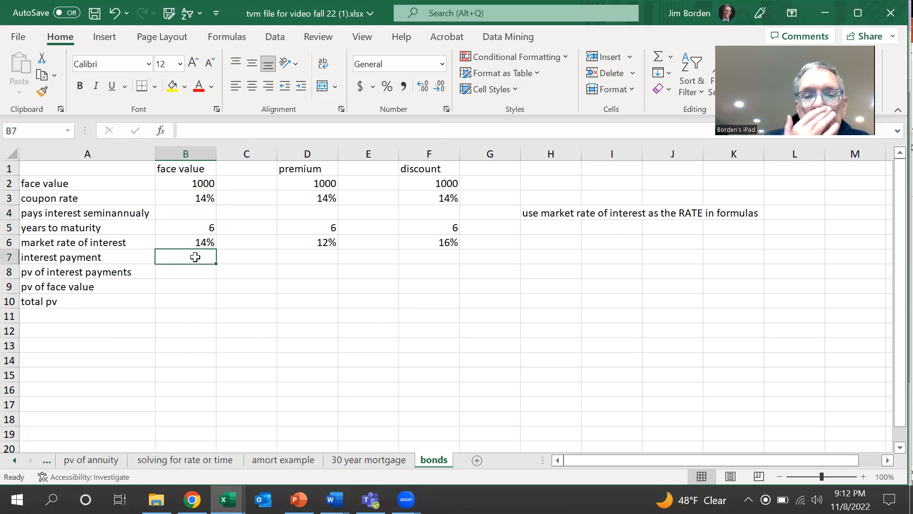
pyautogui.click(202, 227)
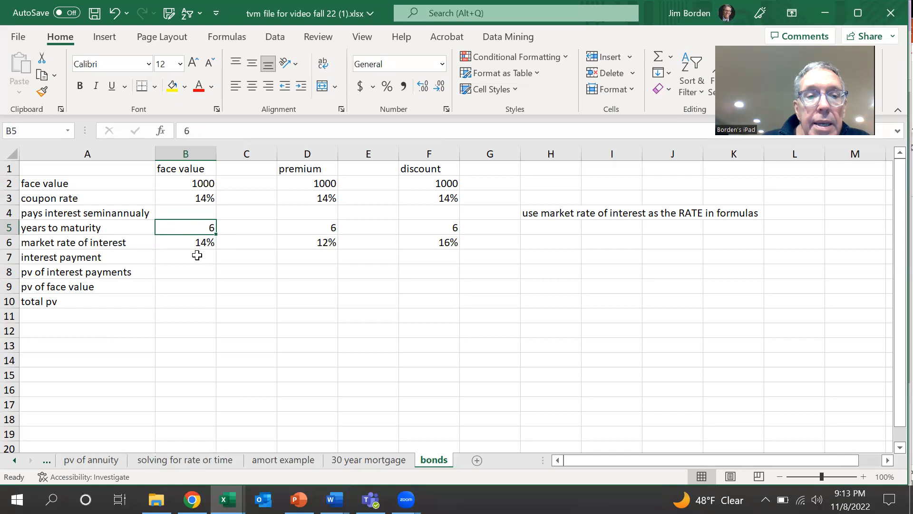
# Calculate the face value bond's semiannual interest payment in B7 as face value times coupon rate divided by two, using =(B2*B3)/2.
pyautogui.click(197, 257)
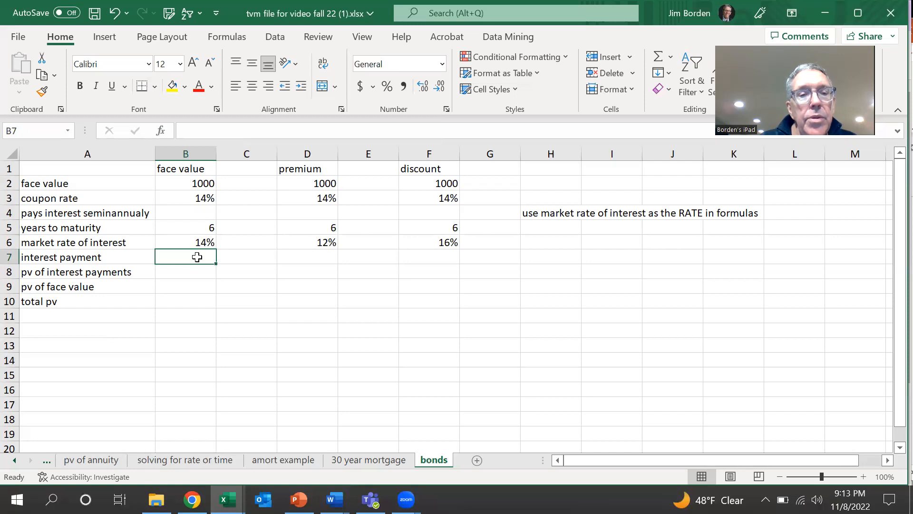
pyautogui.write('=')
pyautogui.click(191, 184)
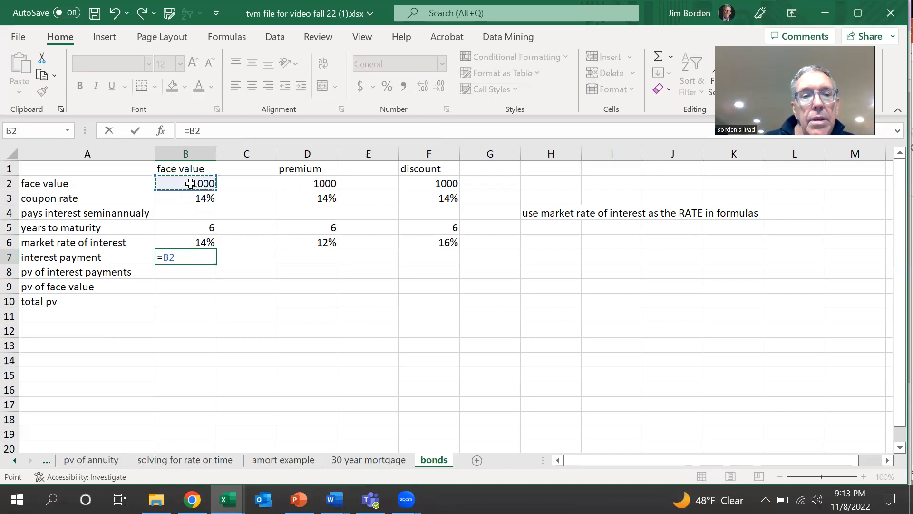
pyautogui.press('BackSpace')
pyautogui.press('BackSpace')
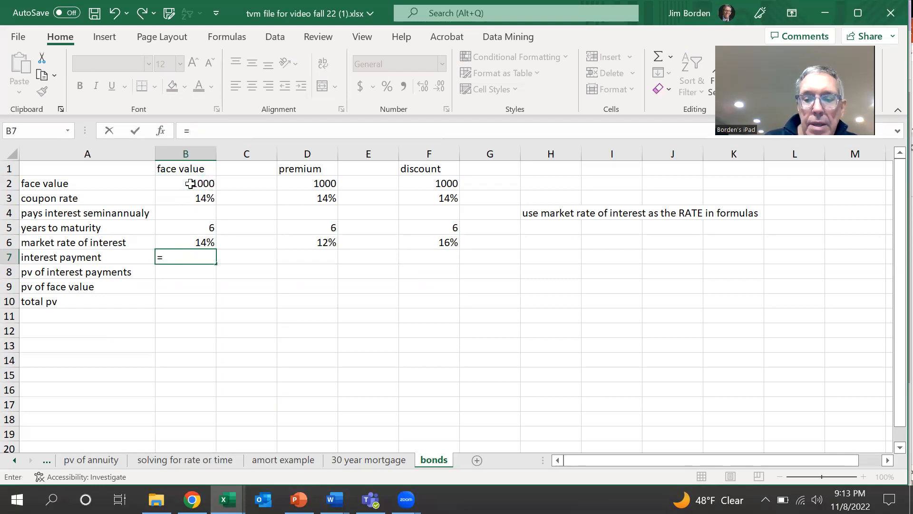
pyautogui.write('(')
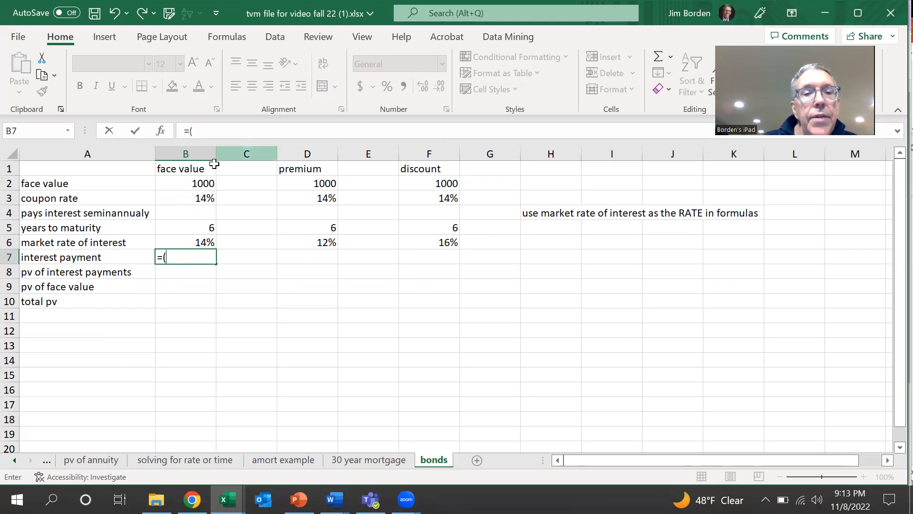
pyautogui.click(196, 184)
pyautogui.write('*')
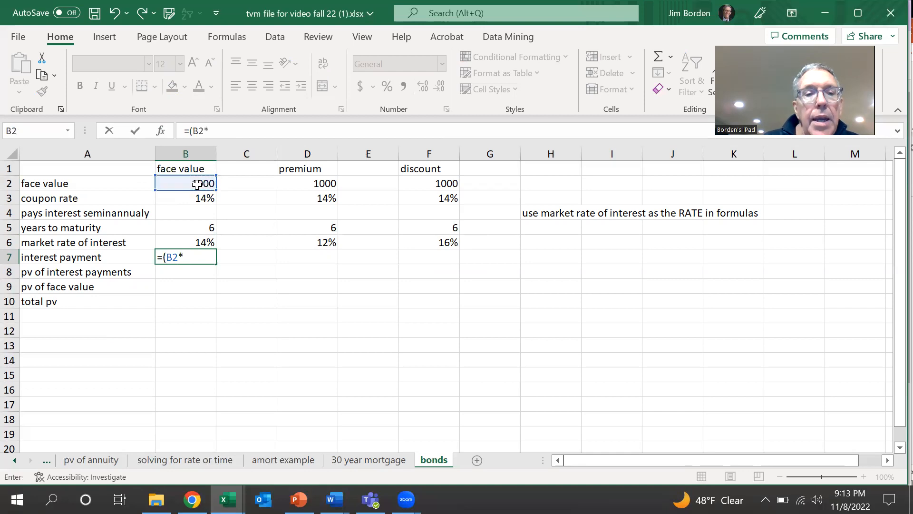
pyautogui.click(201, 195)
pyautogui.write(')/2')
pyautogui.press('Return')
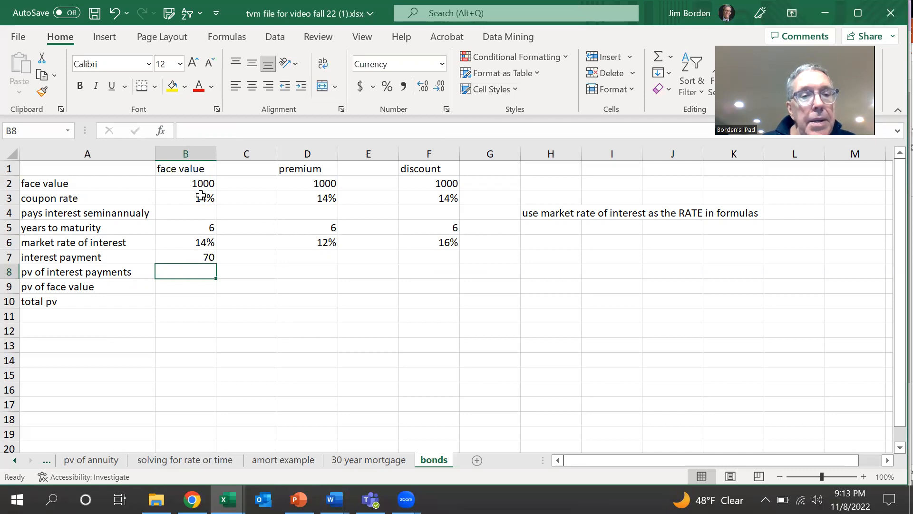
# Start a payment timeline by entering "today" in H12 and "payment 1" in I12.
pyautogui.press('Down')
pyautogui.press('Down')
pyautogui.press('Down')
pyautogui.press('Down')
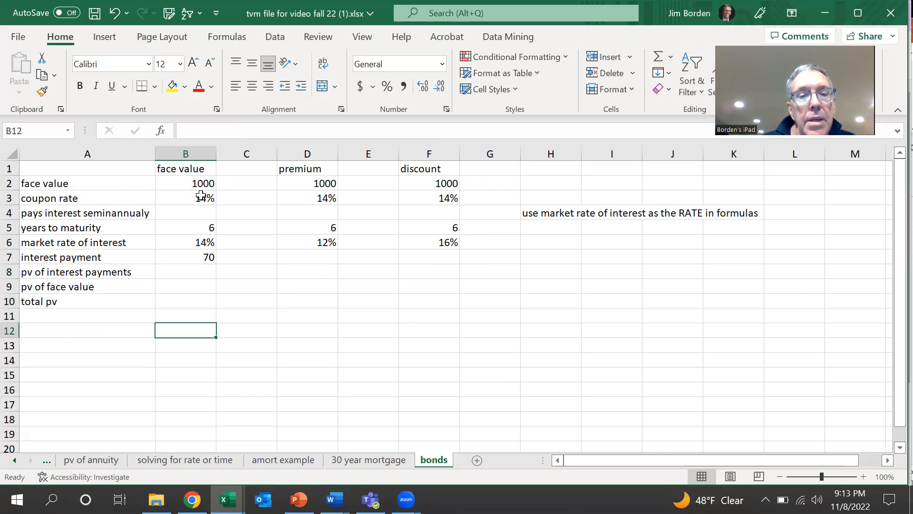
pyautogui.press('Right')
pyautogui.press('Right')
pyautogui.press('Right')
pyautogui.press('Right')
pyautogui.press('Right')
pyautogui.press('Right')
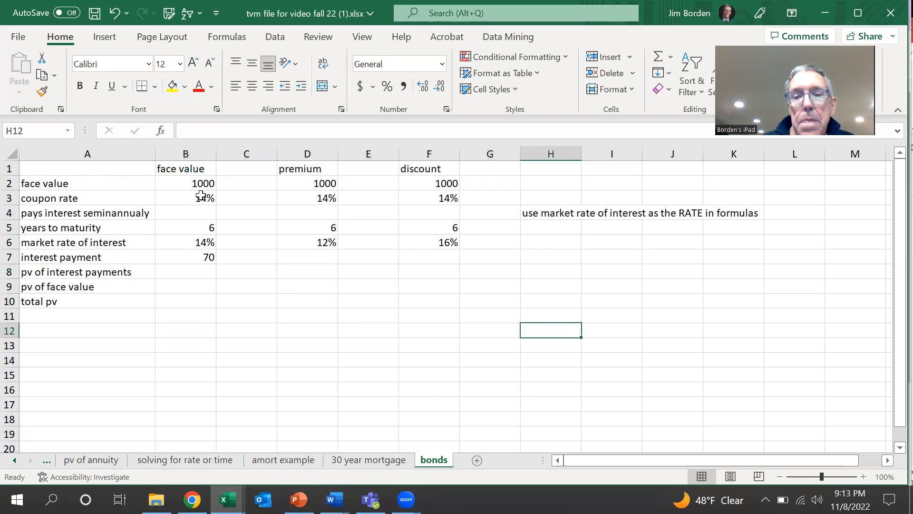
pyautogui.write('today')
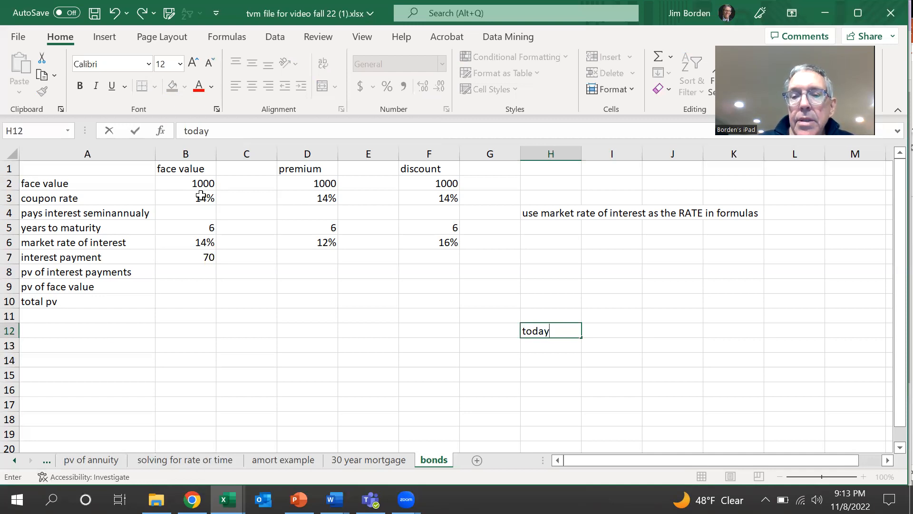
pyautogui.press('Tab')
pyautogui.write('payment')
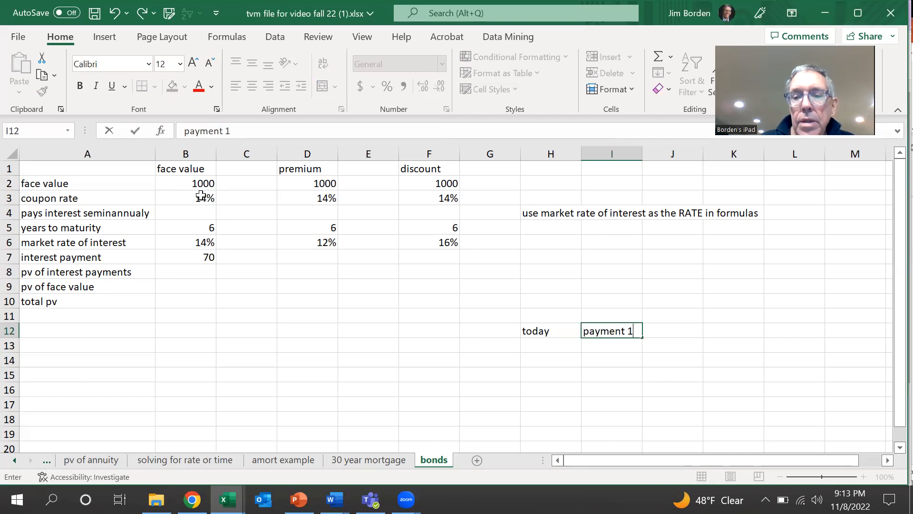
# Label the end of the timeline "payment 14" in V12.
pyautogui.press('Tab')
pyautogui.press('Tab')
pyautogui.press('Tab')
pyautogui.press('Tab')
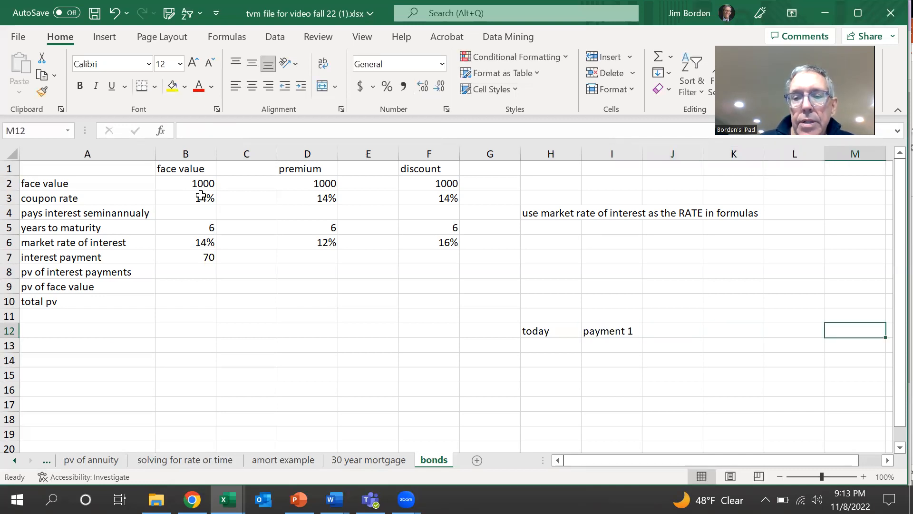
pyautogui.press('Tab')
pyautogui.press('Tab')
pyautogui.press('Tab')
pyautogui.press('Tab')
pyautogui.press('Tab')
pyautogui.press('Tab')
pyautogui.press('Tab')
pyautogui.press('Tab')
pyautogui.press('Tab')
pyautogui.write('payment 14')
pyautogui.press('Return')
# Enter the interest payment of 70 in I13, below the payment 1 label.
pyautogui.press('Left')
pyautogui.press('Left')
pyautogui.press('Left')
pyautogui.press('Left')
pyautogui.press('Left')
pyautogui.press('Left')
pyautogui.press('Left')
pyautogui.press('Left')
pyautogui.press('Left')
pyautogui.press('Left')
pyautogui.press('Left')
pyautogui.press('Left')
pyautogui.press('Left')
pyautogui.press('Left')
pyautogui.press('Left')
pyautogui.press('Left')
pyautogui.press('Left')
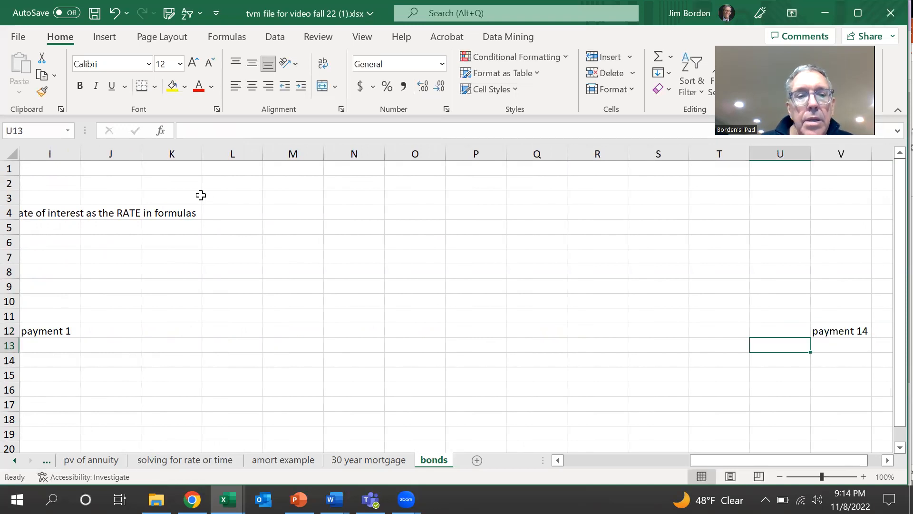
pyautogui.press('Right')
pyautogui.press('Right')
pyautogui.press('Right')
pyautogui.press('Right')
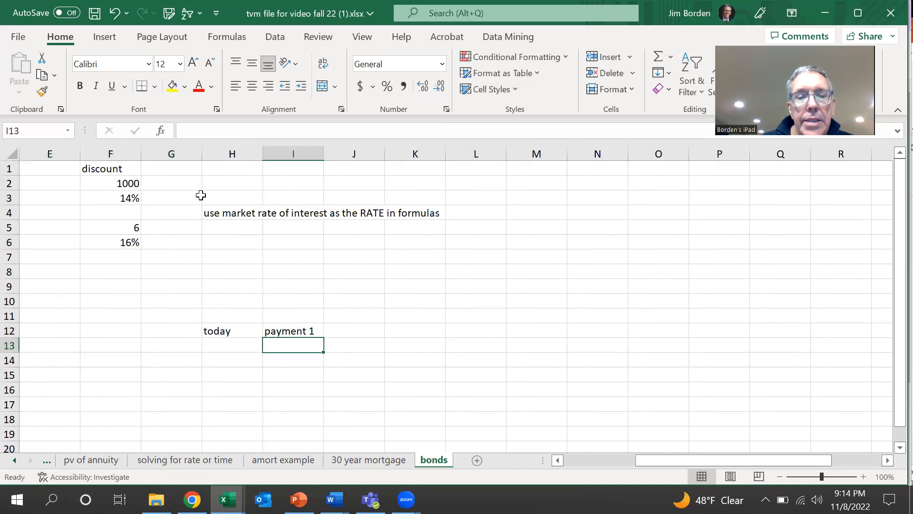
pyautogui.write('70')
pyautogui.press('Right')
# Copy the 70 interest payment from I13 across J13:V13, up to the payment 14 column.
pyautogui.press('Left')
pyautogui.hotkey('ctrl', 'c')
pyautogui.hotkey('shift', 'Right')
pyautogui.hotkey('shift', 'Right')
pyautogui.hotkey('shift', 'Right')
pyautogui.hotkey('shift', 'Right')
pyautogui.hotkey('shift', 'Right')
pyautogui.hotkey('shift', 'Right')
pyautogui.hotkey('shift', 'Right')
pyautogui.hotkey('shift', 'Right')
pyautogui.hotkey('shift', 'Right')
pyautogui.hotkey('shift', 'Right')
pyautogui.hotkey('shift', 'Right')
pyautogui.hotkey('shift', 'Right')
pyautogui.hotkey('shift', 'Right')
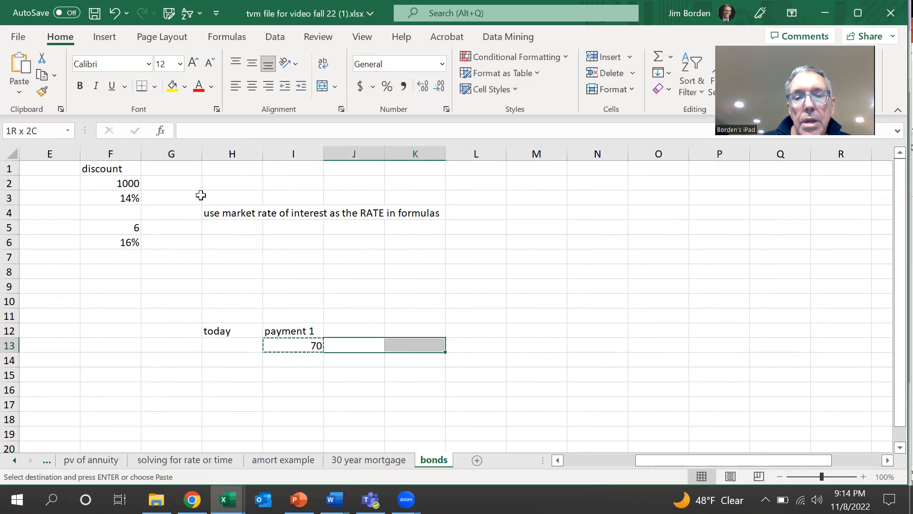
pyautogui.hotkey('shift', 'Left')
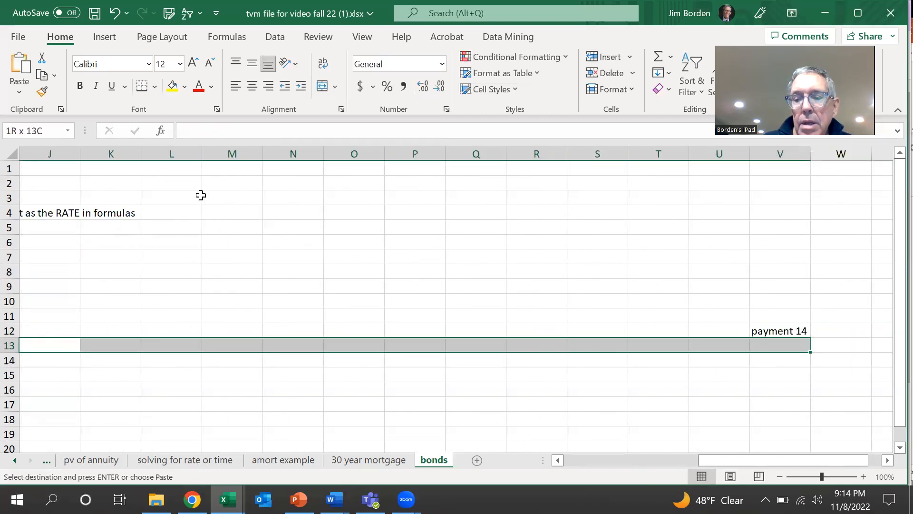
pyautogui.press('Return')
# Review the row of interest payments on the timeline and go back to the "today" label in H12.
pyautogui.press('Left')
pyautogui.press('Left')
pyautogui.press('Left')
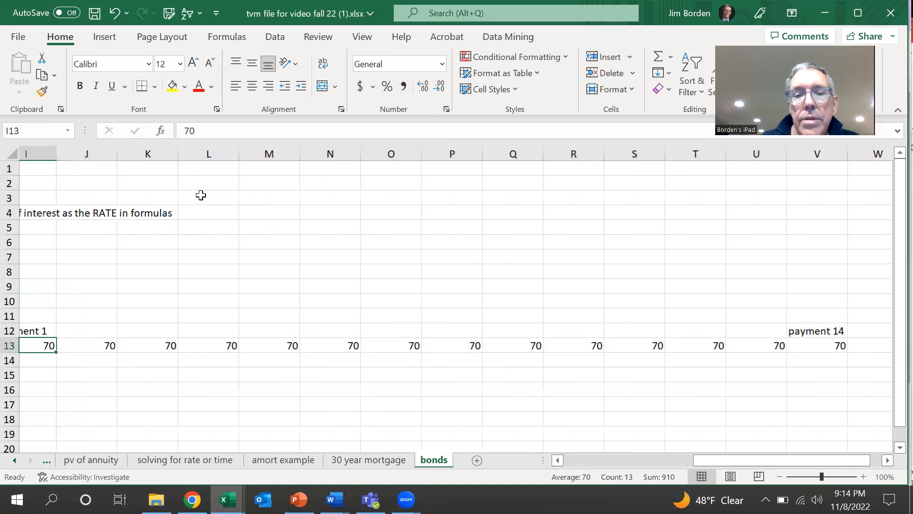
pyautogui.press('Right')
pyautogui.press('Right')
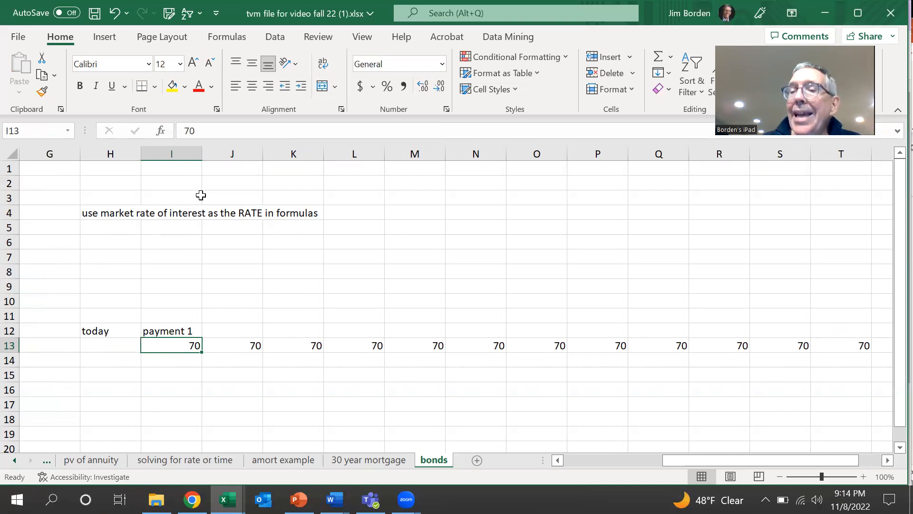
pyautogui.press('Left')
pyautogui.press('Up')
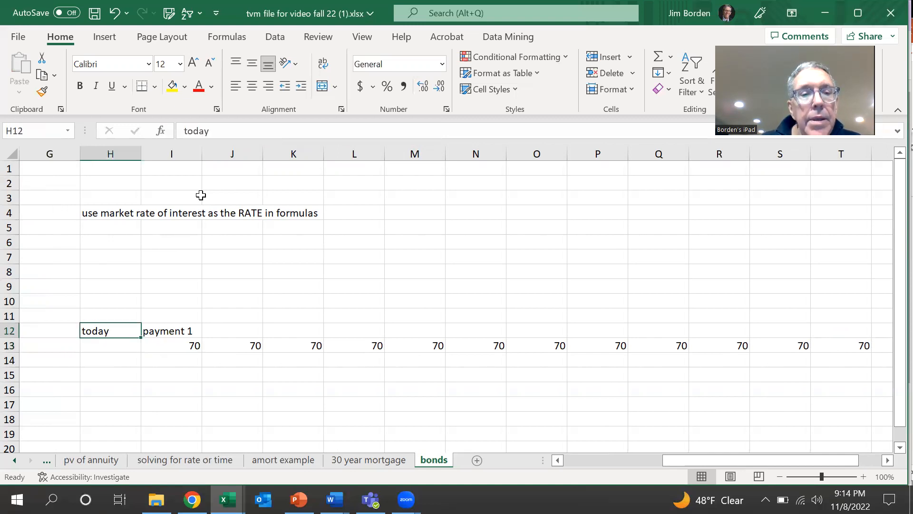
# Insert the financial function PV in B8 for the present value of the face value bond's interest payments.
pyautogui.press('Up')
pyautogui.press('Up')
pyautogui.press('Up')
pyautogui.press('Up')
pyautogui.press('Left')
pyautogui.press('Left')
pyautogui.press('Left')
pyautogui.press('Left')
pyautogui.press('Left')
pyautogui.press('Left')
pyautogui.press('Up')
pyautogui.press('Left')
pyautogui.press('Down')
pyautogui.press('Right')
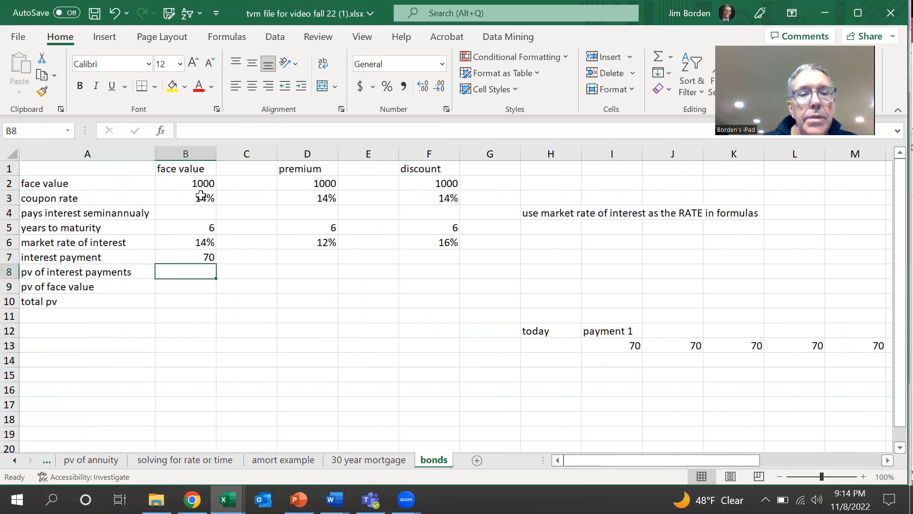
pyautogui.click(162, 132)
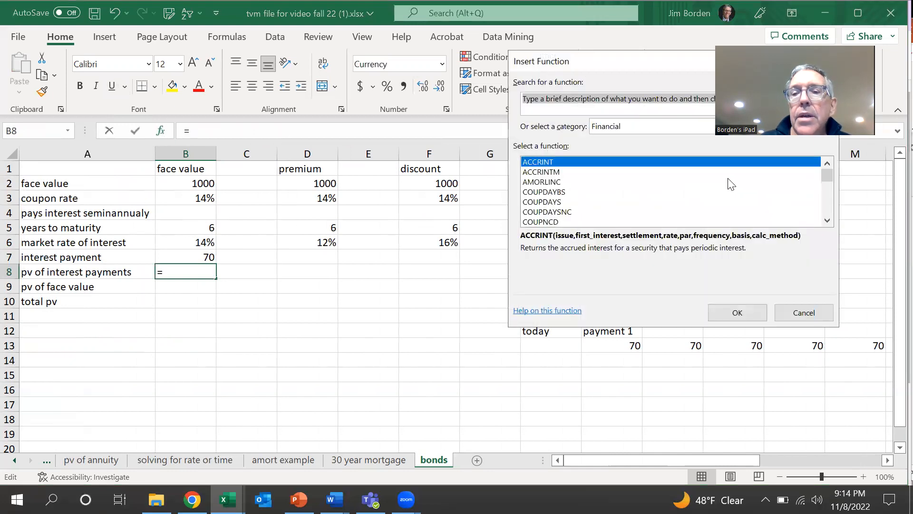
pyautogui.moveTo(826, 176); pyautogui.dragTo(829, 197)
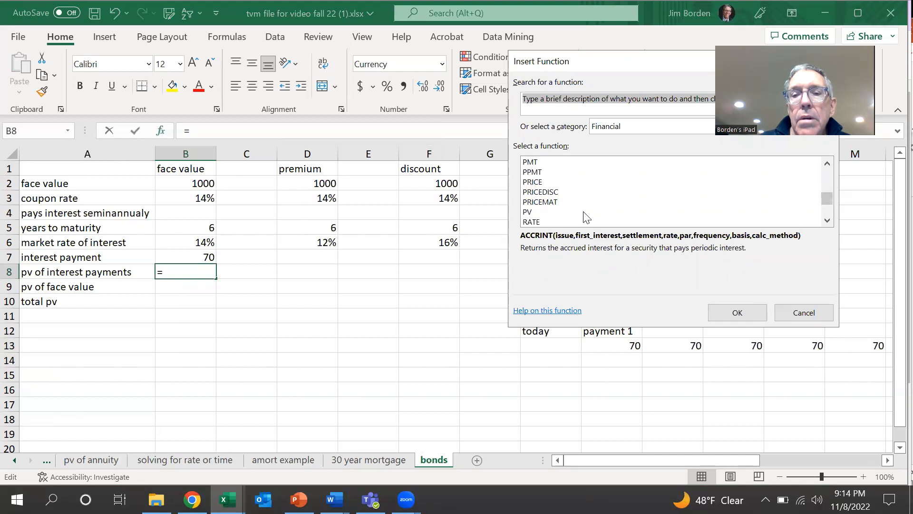
pyautogui.click(593, 212)
pyautogui.click(728, 314)
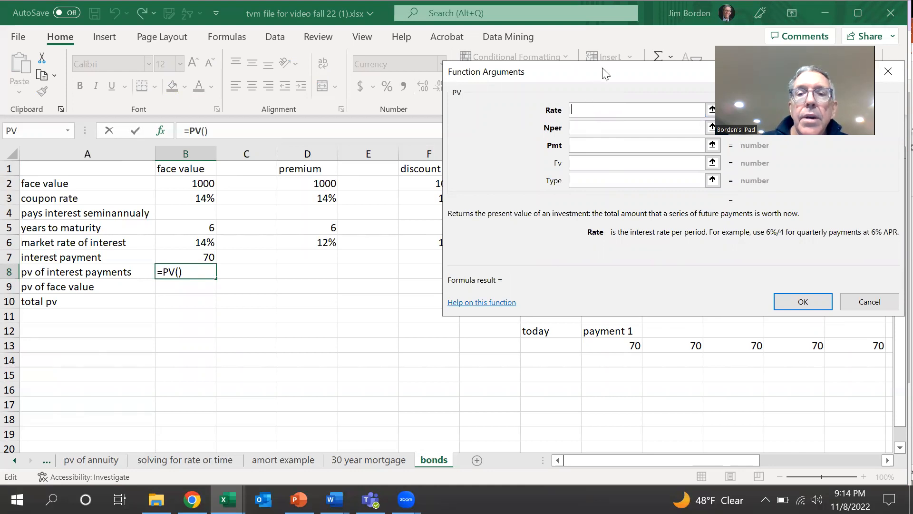
# Set the PV function's rate to the semiannual market rate B6/2 and its number of periods to B5*2.
pyautogui.moveTo(605, 73); pyautogui.dragTo(594, 247)
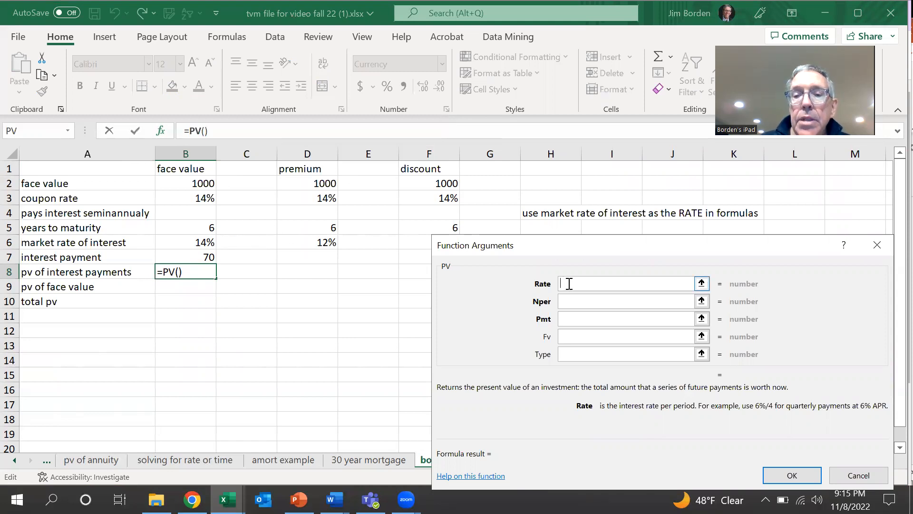
pyautogui.click(208, 247)
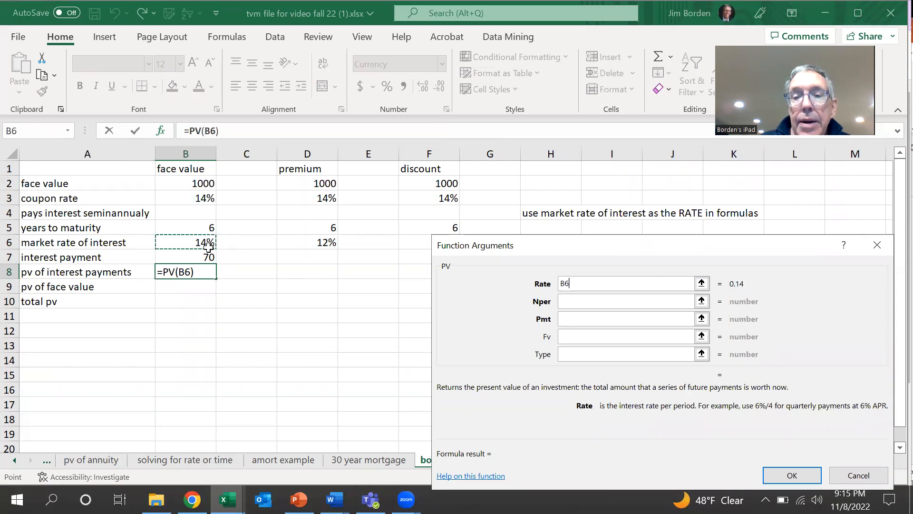
pyautogui.write('/')
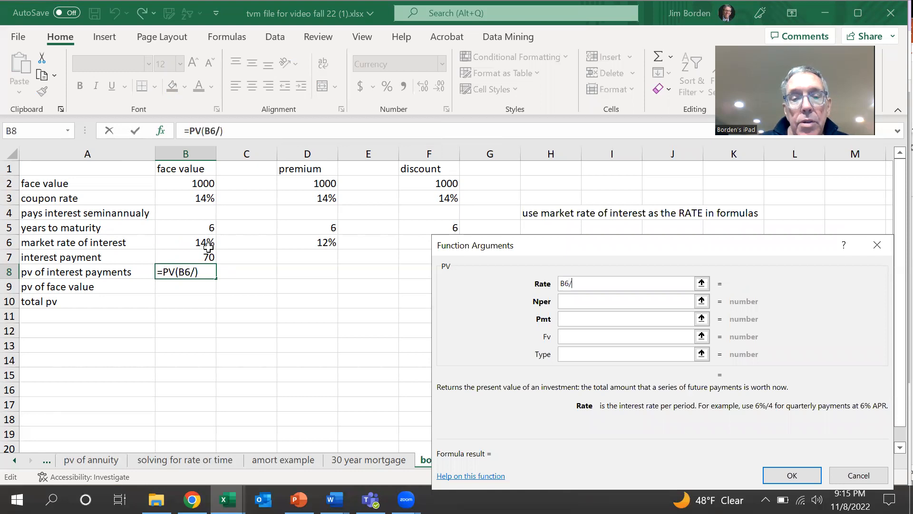
pyautogui.write('2')
pyautogui.click(584, 303)
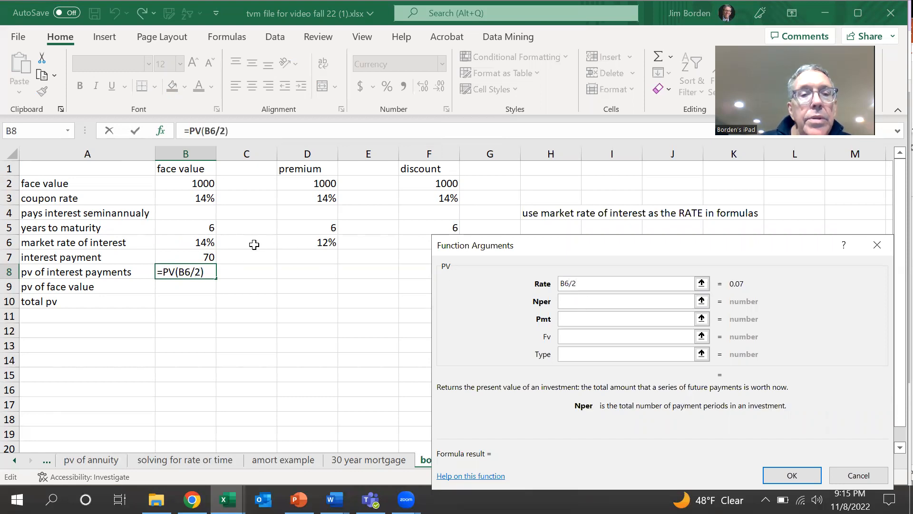
pyautogui.click(206, 228)
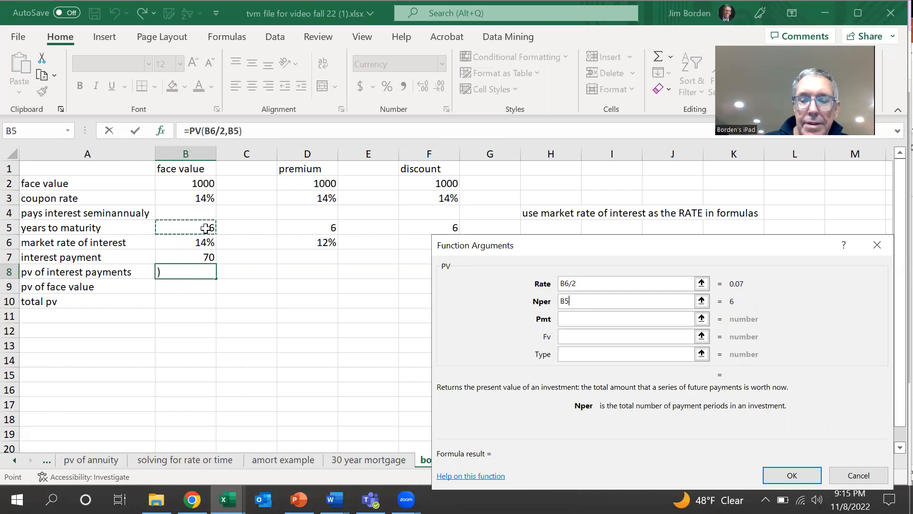
pyautogui.write('*')
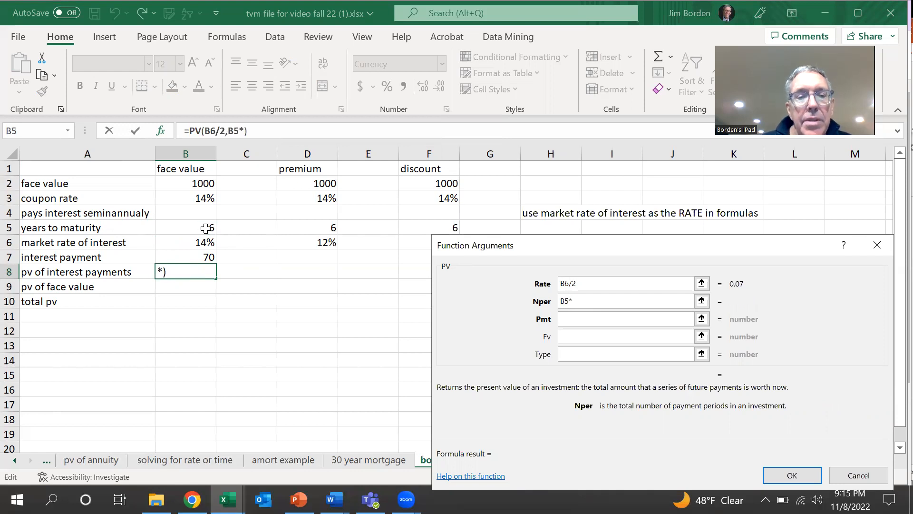
pyautogui.write('2')
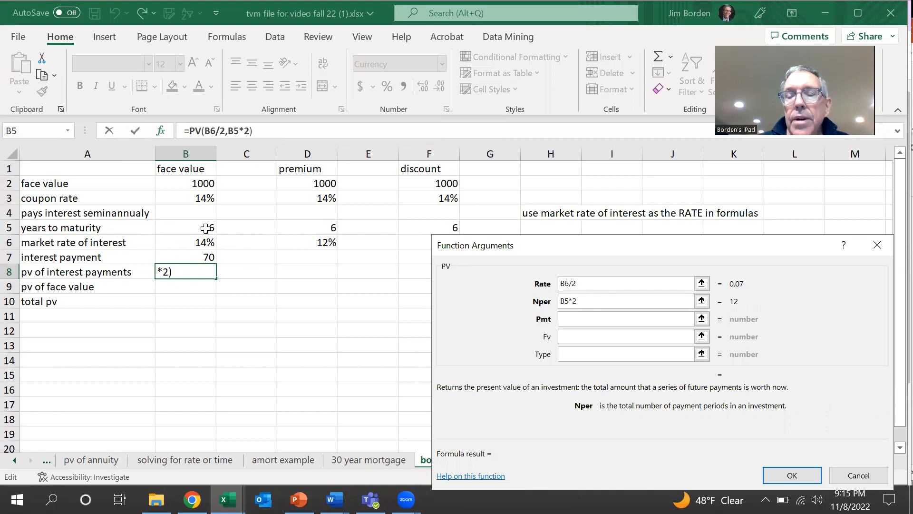
pyautogui.click(788, 477)
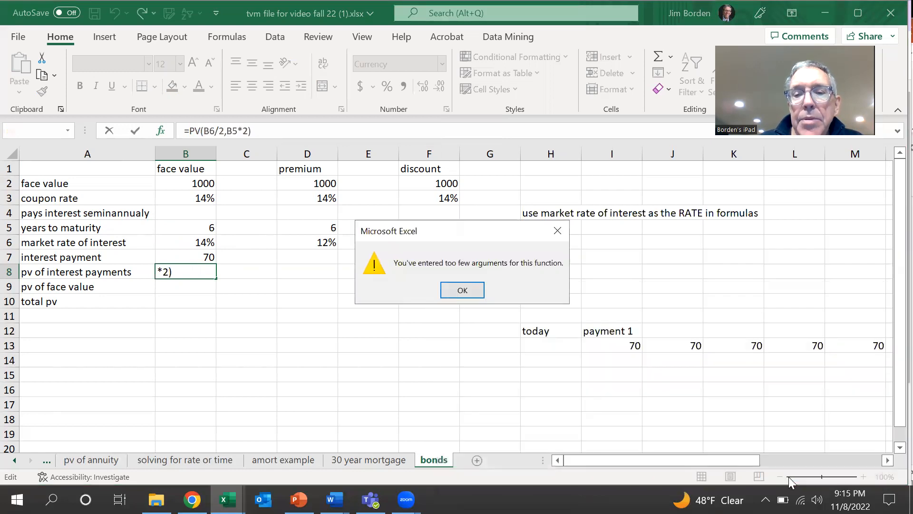
pyautogui.click(468, 291)
pyautogui.click(668, 353)
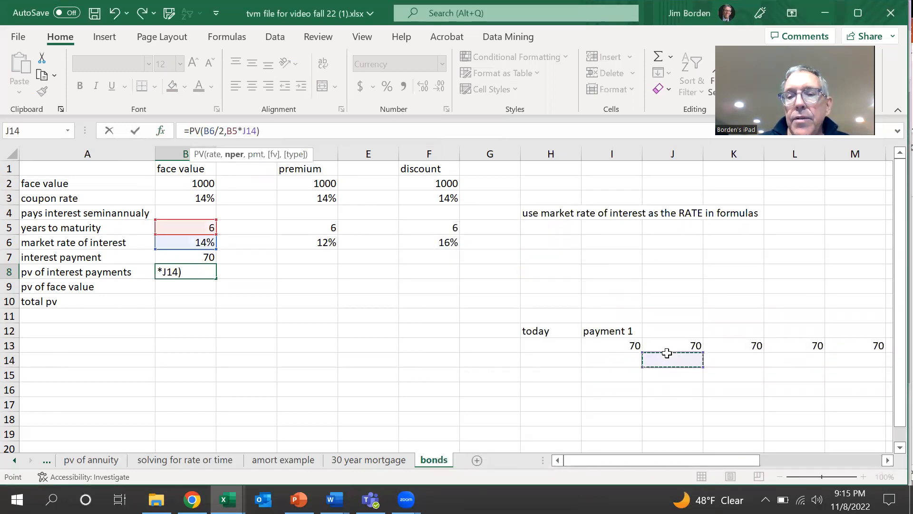
pyautogui.scroll(-6, 667, 353)
pyautogui.press('Escape')
pyautogui.press('pagedown')
pyautogui.press('pageup')
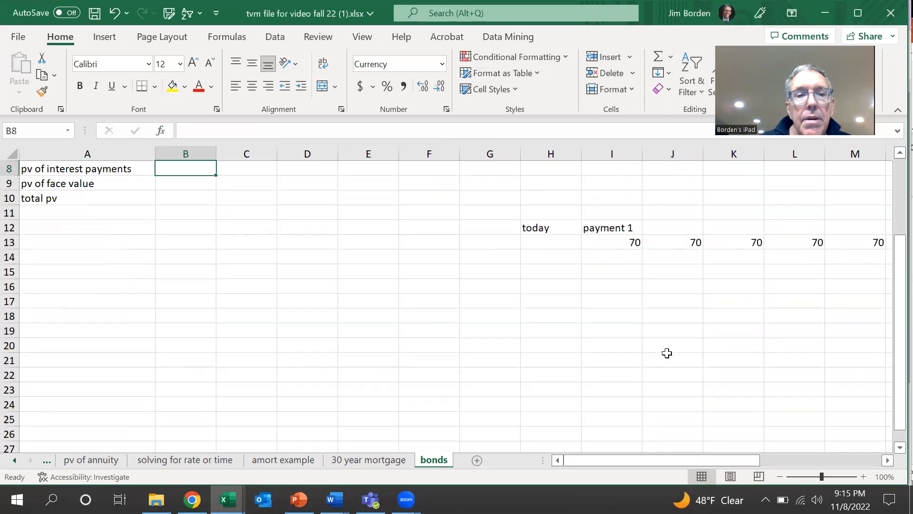
# Delete the contents of U12:V13, removing the payment 14 label and the last two 70 interest payments from the timeline.
pyautogui.scroll(3, 667, 353)
pyautogui.press('Down')
pyautogui.press('Down')
pyautogui.press('Down')
pyautogui.press('Down')
pyautogui.press('Down')
pyautogui.press('Right')
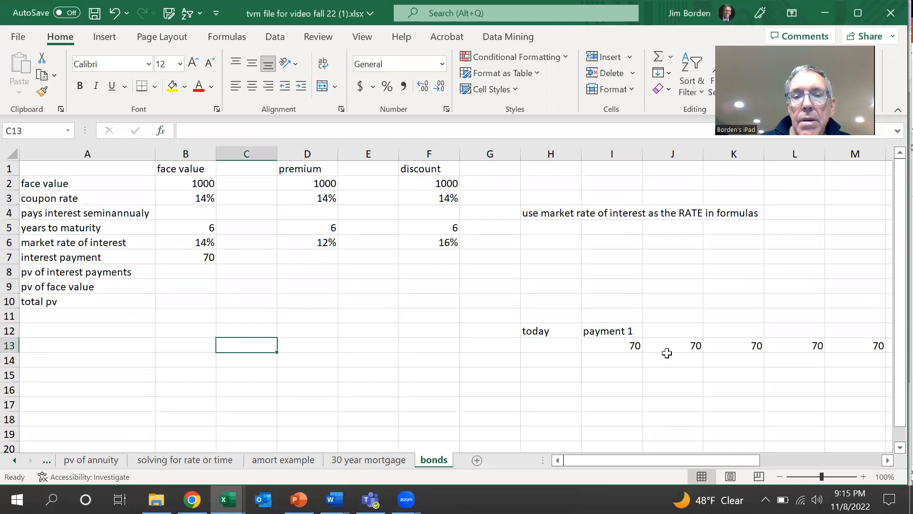
pyautogui.press('Right')
pyautogui.press('Right')
pyautogui.press('Right')
pyautogui.press('Right')
pyautogui.press('Right')
pyautogui.press('Right')
pyautogui.press('Right')
pyautogui.press('Right')
pyautogui.press('Right')
pyautogui.press('Right')
pyautogui.press('Right')
pyautogui.press('Right')
pyautogui.press('Right')
pyautogui.press('Right')
pyautogui.press('Right')
pyautogui.press('Right')
pyautogui.press('Right')
pyautogui.press('Right')
pyautogui.press('Right')
pyautogui.press('Right')
pyautogui.press('Up')
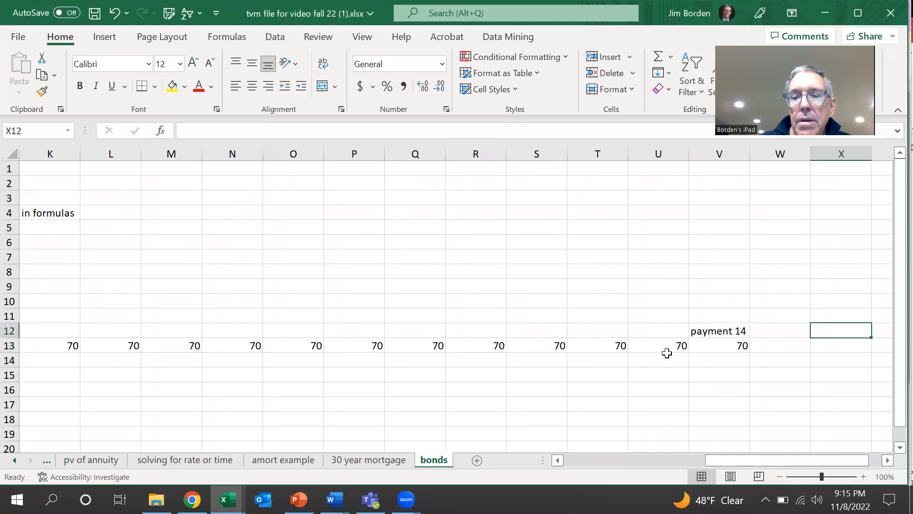
pyautogui.press('Left')
pyautogui.press('Left')
pyautogui.press('Left')
pyautogui.hotkey('shift', 'Down')
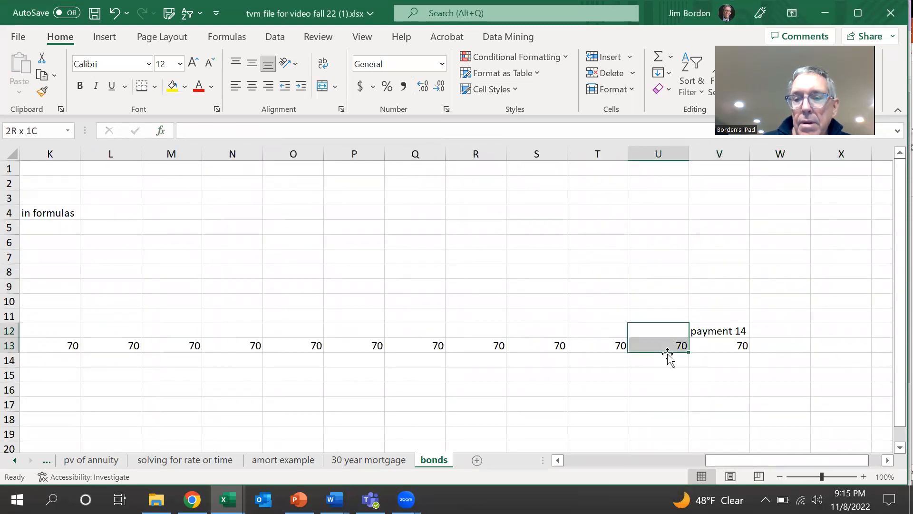
pyautogui.hotkey('shift', 'Right')
pyautogui.press('Delete')
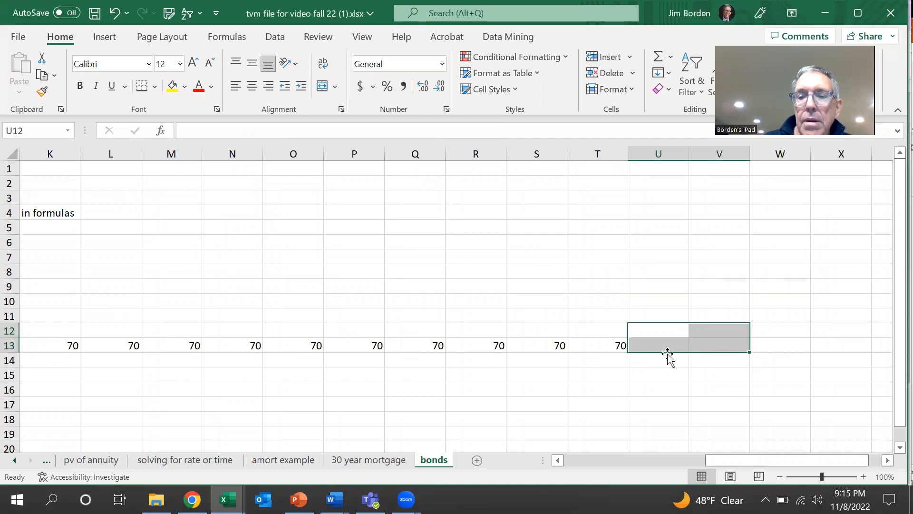
# Enter the label "payment" in T12, above the last 70 interest payment on the timeline.
pyautogui.press('Left')
pyautogui.write('paymen')
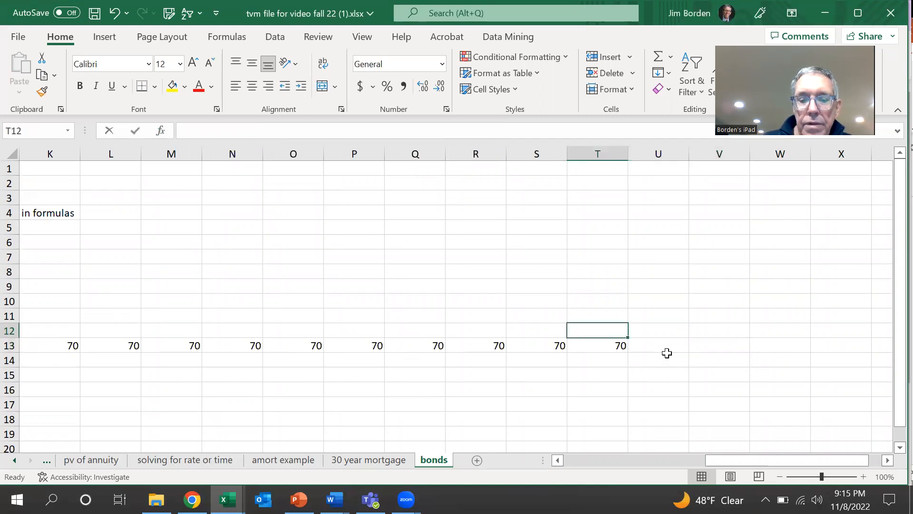
pyautogui.write('t')
# Review the shortened timeline back past the payment 1 column and return to the label in T12.
pyautogui.press('Left')
pyautogui.press('Left')
pyautogui.press('Left')
pyautogui.press('Left')
pyautogui.press('Left')
pyautogui.press('Left')
pyautogui.press('Left')
pyautogui.press('Left')
pyautogui.press('Left')
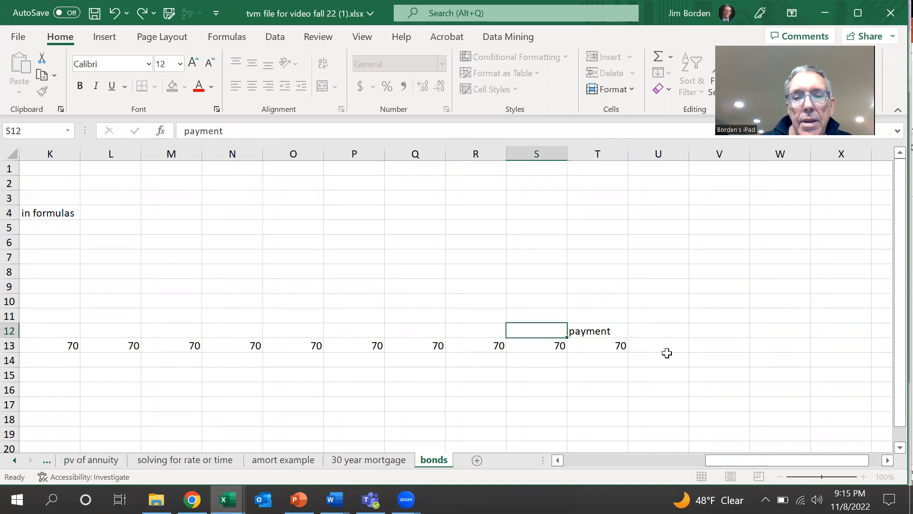
pyautogui.press('Left')
pyautogui.press('Left')
pyautogui.press('Left')
pyautogui.press('Left')
pyautogui.press('Left')
pyautogui.press('Left')
pyautogui.press('Left')
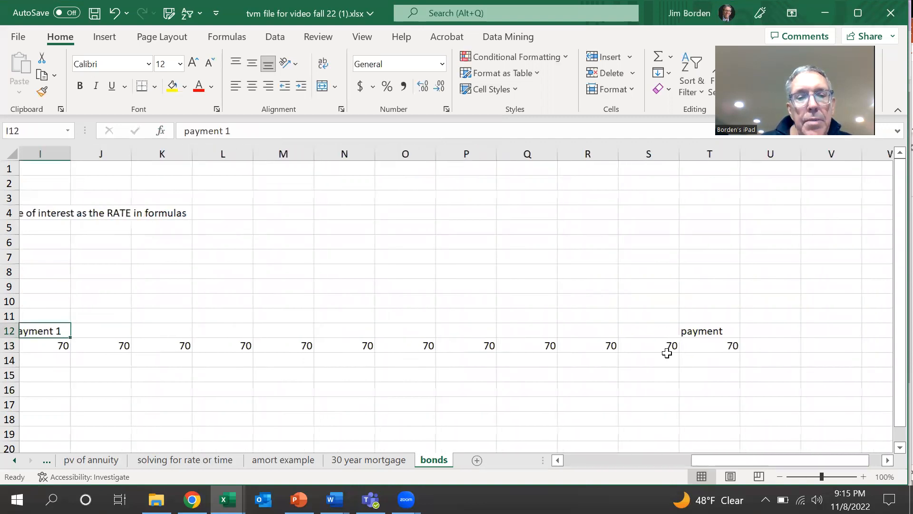
pyautogui.press('Left')
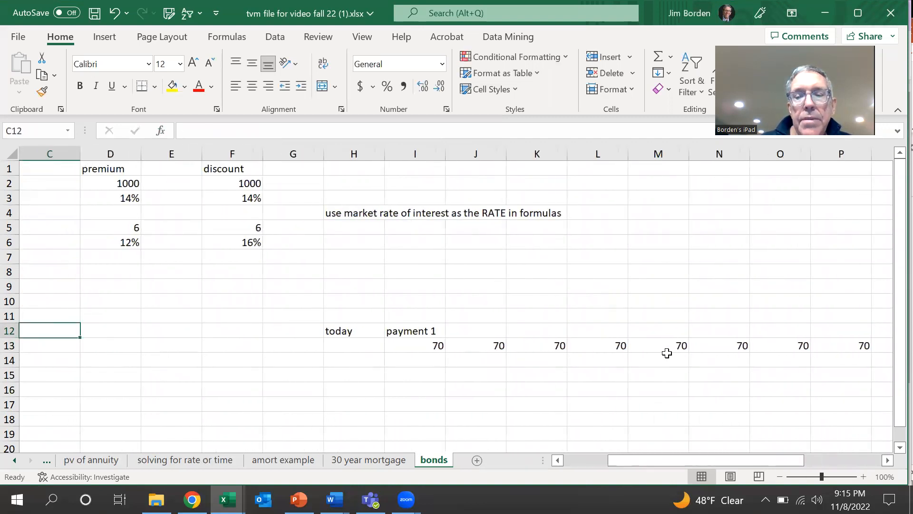
pyautogui.press('Right')
pyautogui.press('Right')
pyautogui.press('Right')
pyautogui.press('Right')
pyautogui.press('Right')
pyautogui.press('Right')
pyautogui.press('Right')
pyautogui.press('Right')
pyautogui.press('Right')
pyautogui.press('Right')
pyautogui.press('Right')
pyautogui.press('Right')
pyautogui.press('Right')
pyautogui.press('Right')
pyautogui.press('Right')
pyautogui.press('Right')
pyautogui.press('Right')
pyautogui.press('Right')
pyautogui.press('Right')
pyautogui.press('Right')
pyautogui.press('Left')
pyautogui.press('Left')
pyautogui.press('Left')
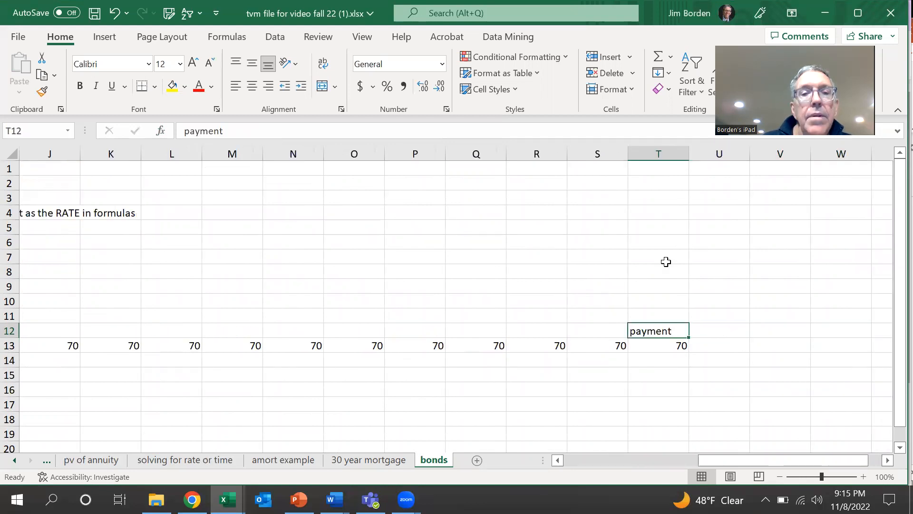
# Complete the label in T12 as "payment 12".
pyautogui.click(421, 132)
pyautogui.write('12')
pyautogui.press('Return')
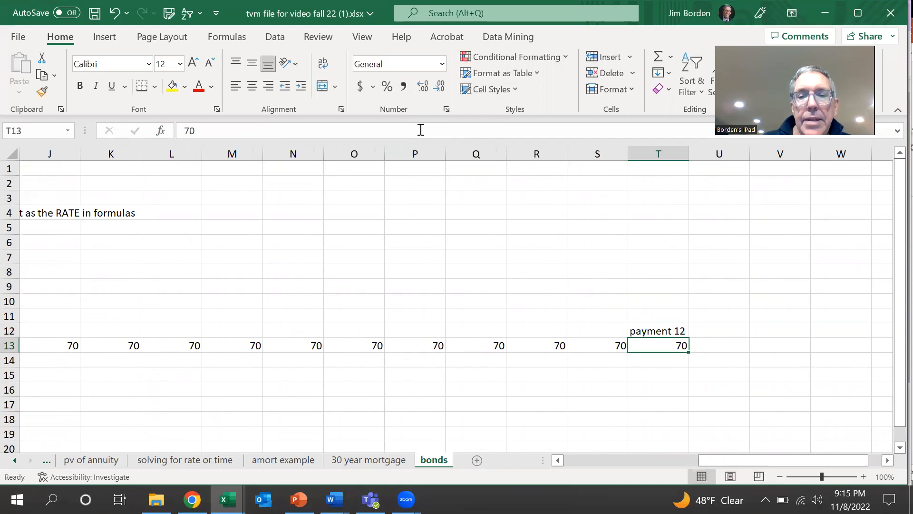
# Insert the financial function PV in B8 for the present value of the face value bond's interest payments.
pyautogui.press('Left')
pyautogui.press('Left')
pyautogui.hotkey('ctrl', 'Left')
pyautogui.hotkey('ctrl', 'Left')
pyautogui.press('Left')
pyautogui.press('Up')
pyautogui.press('Up')
pyautogui.press('Up')
pyautogui.press('Up')
pyautogui.press('Up')
pyautogui.press('Right')
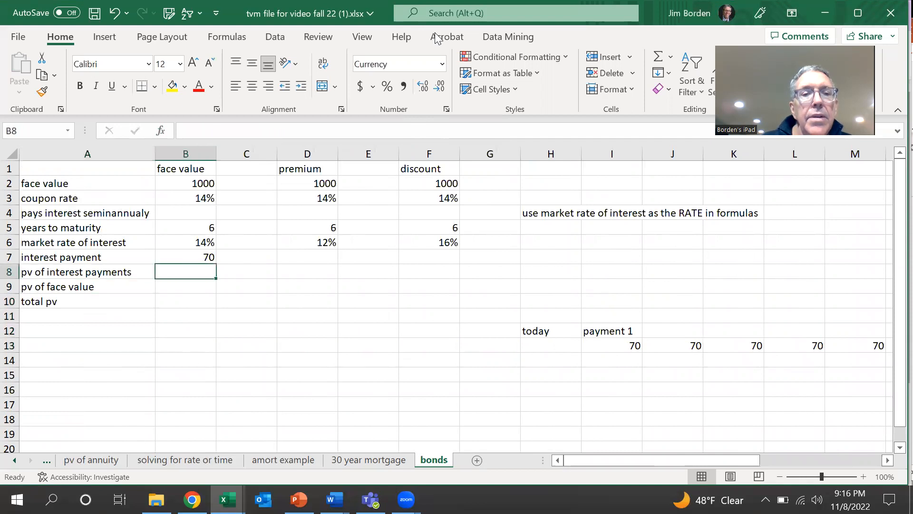
pyautogui.click(160, 132)
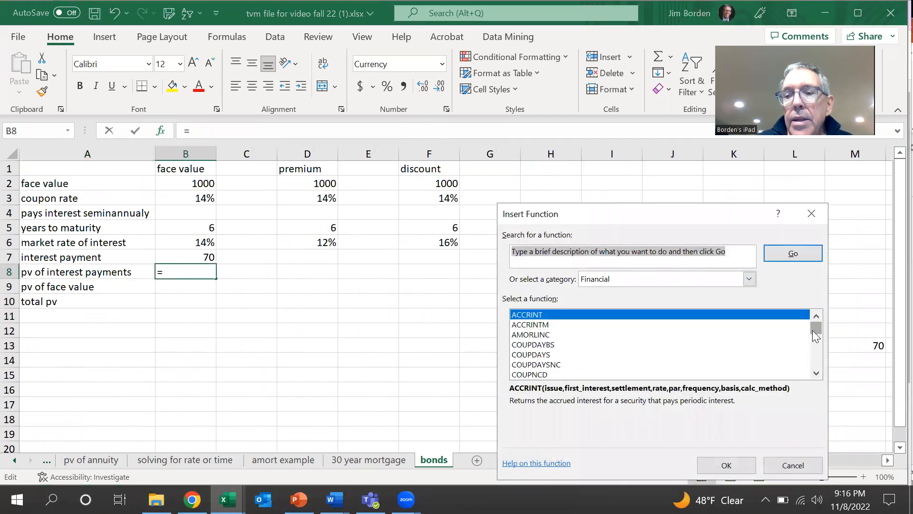
pyautogui.moveTo(814, 328); pyautogui.dragTo(815, 349)
pyautogui.doubleClick(531, 374)
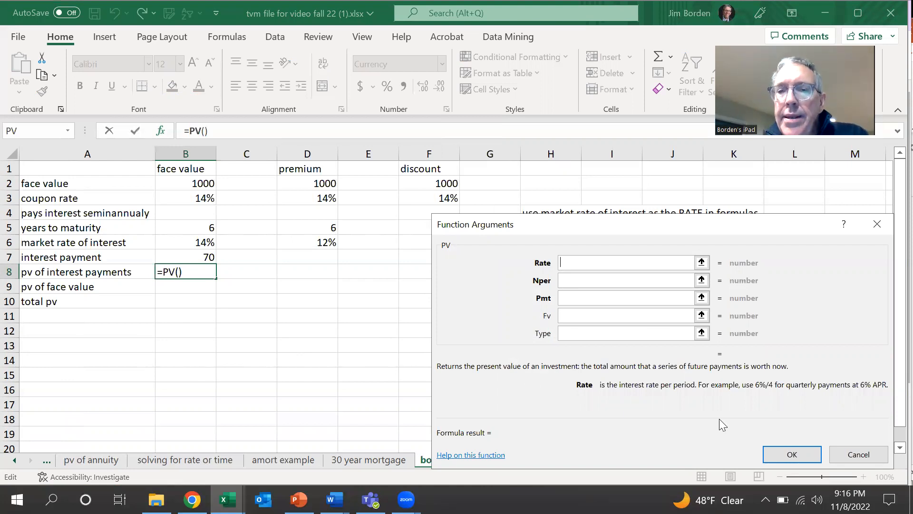
# Complete the PV function in B8 with rate B6/2, number of periods B5*2 and payment -B7.
pyautogui.click(200, 241)
pyautogui.write('/2')
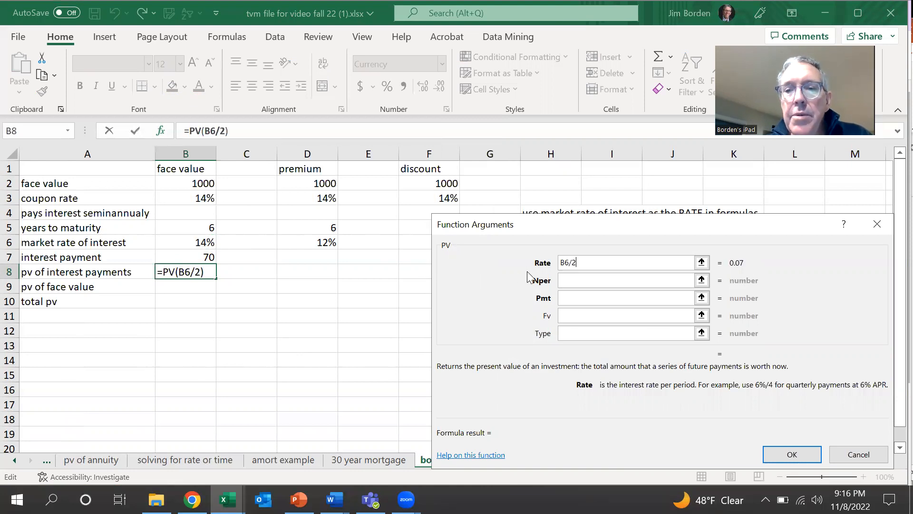
pyautogui.click(570, 280)
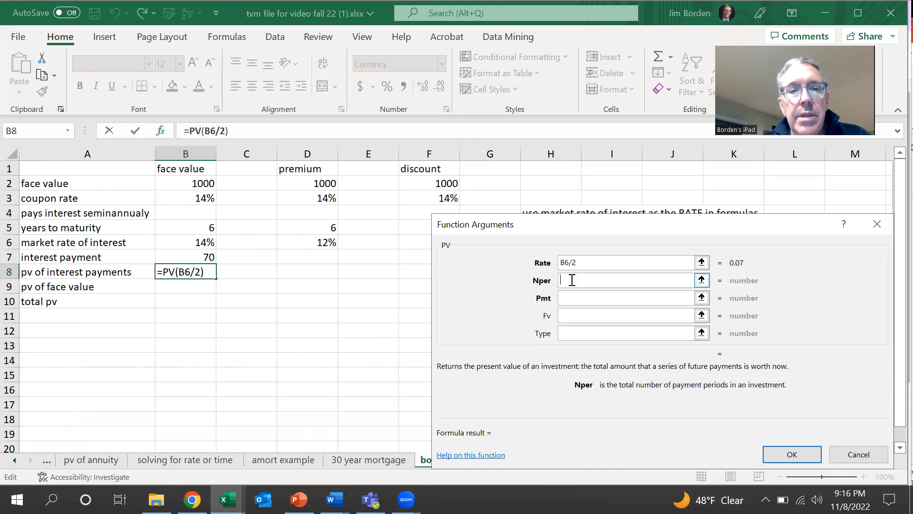
pyautogui.click(189, 229)
pyautogui.write('*2')
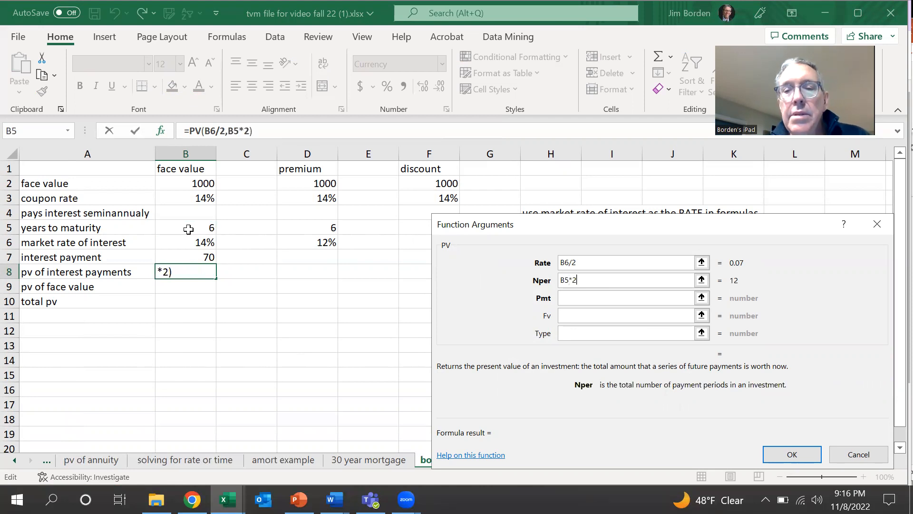
pyautogui.click(575, 300)
pyautogui.write('-')
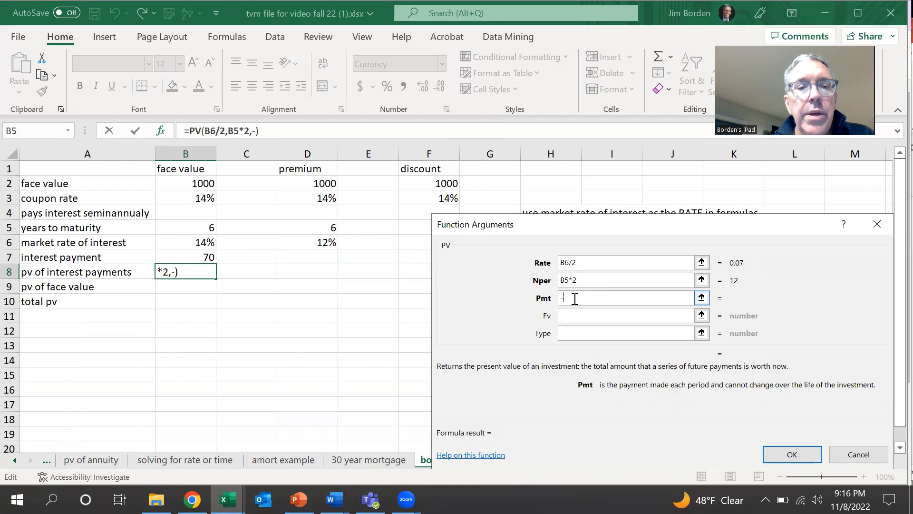
pyautogui.click(203, 256)
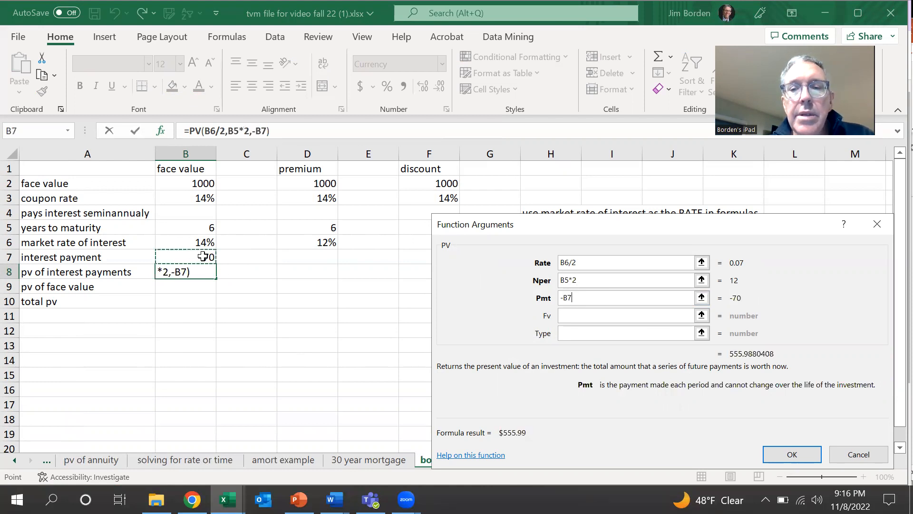
pyautogui.click(778, 452)
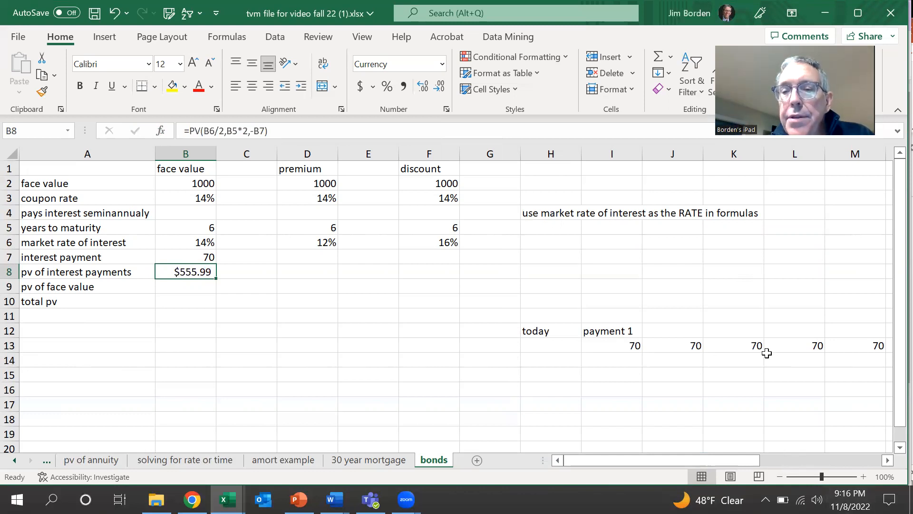
# Enter the 1000 face value repayment in T14, beneath the payment 12 interest amount on the timeline.
pyautogui.click(682, 357)
pyautogui.press('Right')
pyautogui.press('Right')
pyautogui.press('Right')
pyautogui.press('Right')
pyautogui.press('Right')
pyautogui.press('Right')
pyautogui.press('Right')
pyautogui.press('Right')
pyautogui.press('Right')
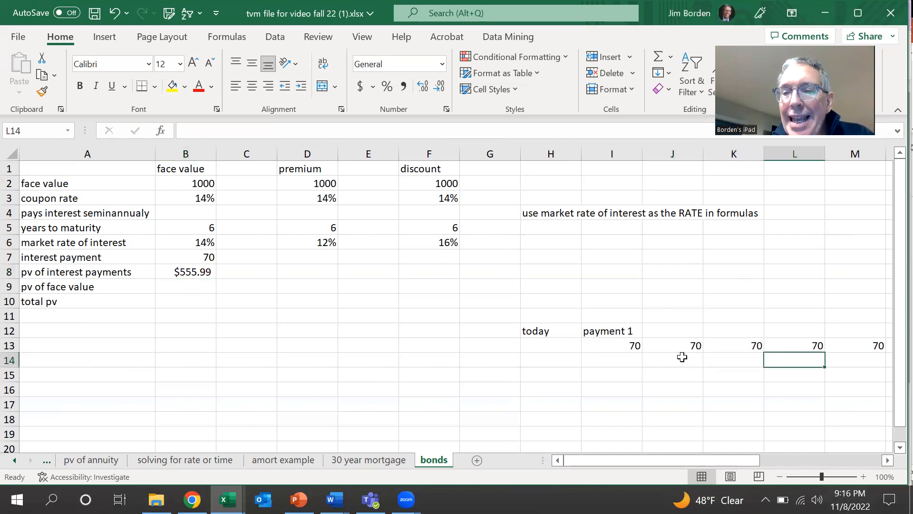
pyautogui.press('Right')
pyautogui.press('Right')
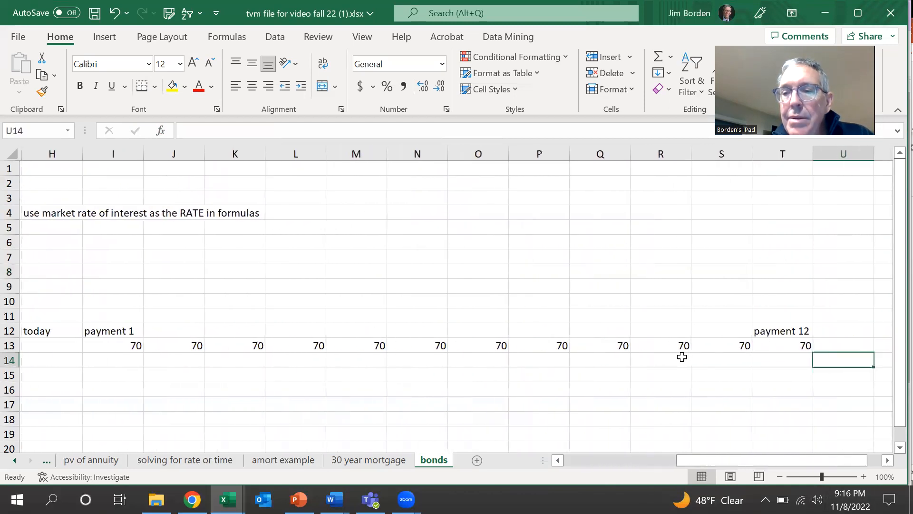
pyautogui.press('Left')
pyautogui.press('Down')
pyautogui.press('Up')
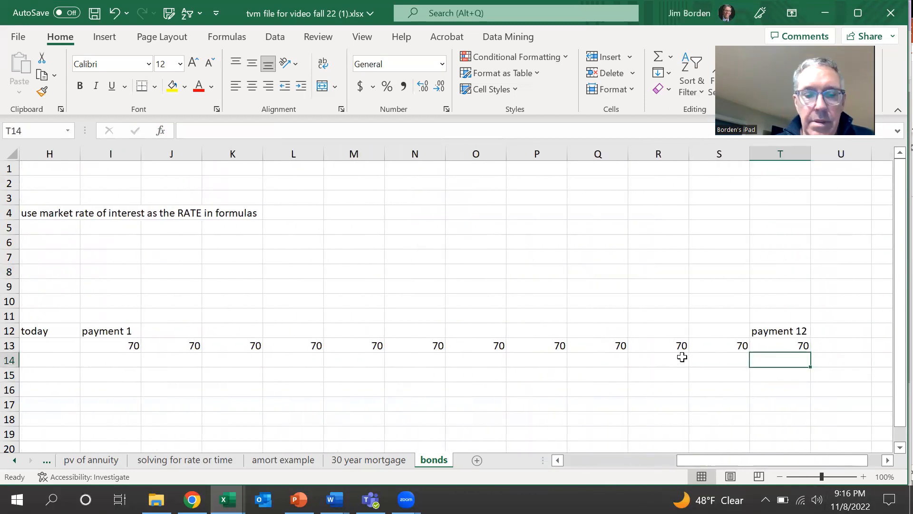
pyautogui.write('1000')
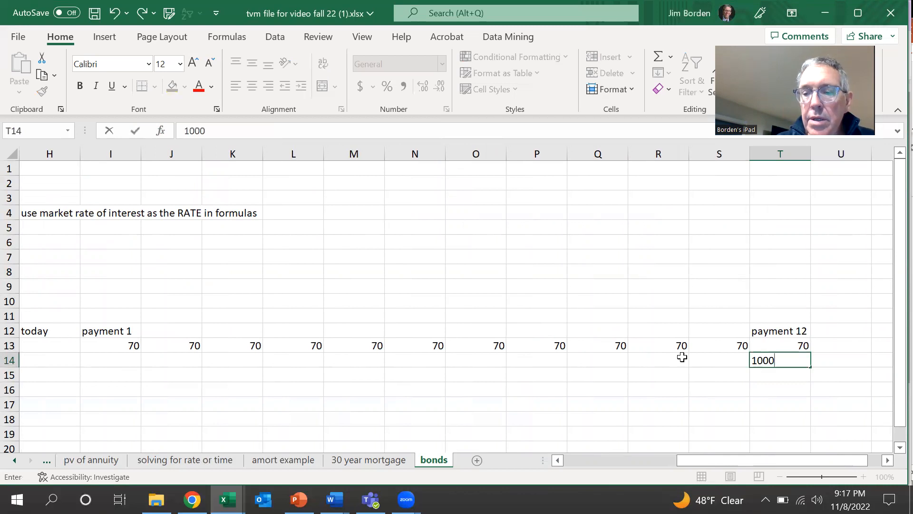
pyautogui.press('Return')
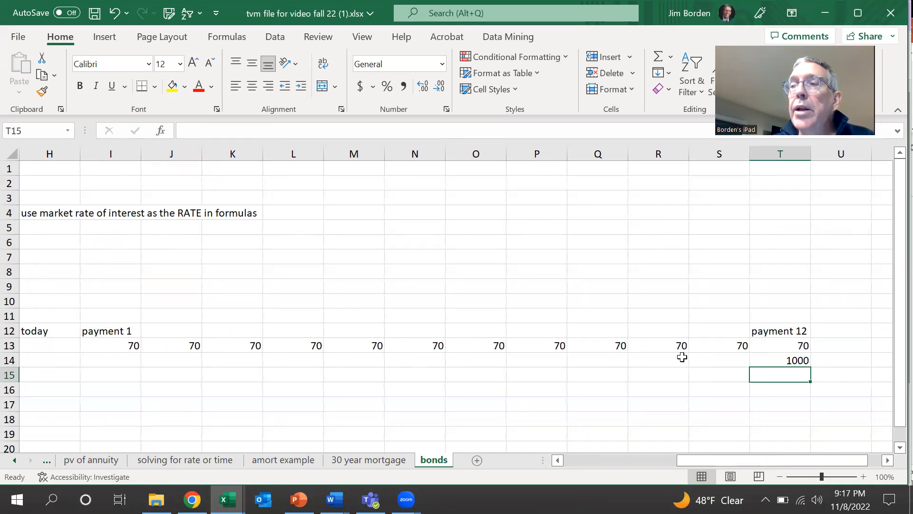
# Insert the recently used function PV in B9 for the present value of the face value bond's principal.
pyautogui.press('Left')
pyautogui.press('Left')
pyautogui.press('Left')
pyautogui.press('Left')
pyautogui.press('Left')
pyautogui.press('Left')
pyautogui.press('Left')
pyautogui.press('Left')
pyautogui.press('Left')
pyautogui.press('Left')
pyautogui.press('Left')
pyautogui.press('Left')
pyautogui.press('Left')
pyautogui.press('Left')
pyautogui.press('Left')
pyautogui.press('Left')
pyautogui.press('Left')
pyautogui.press('Left')
pyautogui.press('Left')
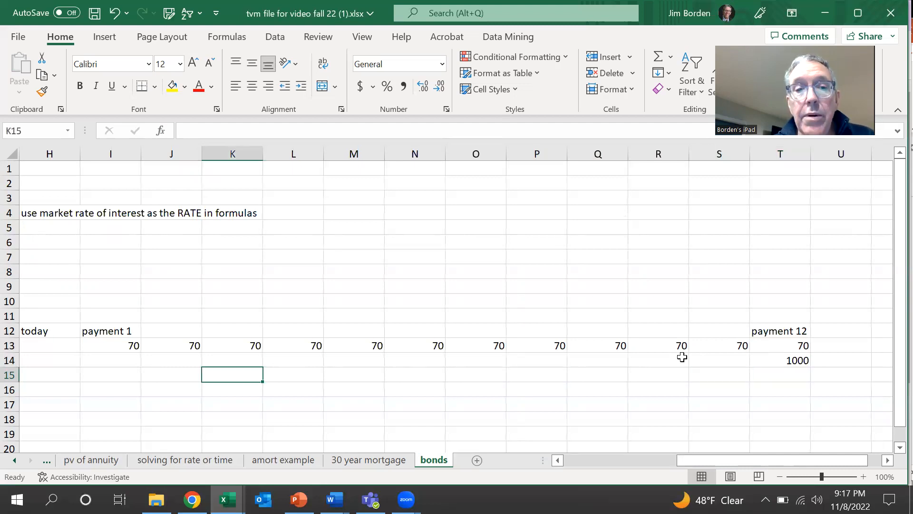
pyautogui.press('Up')
pyautogui.press('Up')
pyautogui.press('Up')
pyautogui.press('Up')
pyautogui.press('Up')
pyautogui.press('Up')
pyautogui.press('Up')
pyautogui.press('Down')
pyautogui.press('Right')
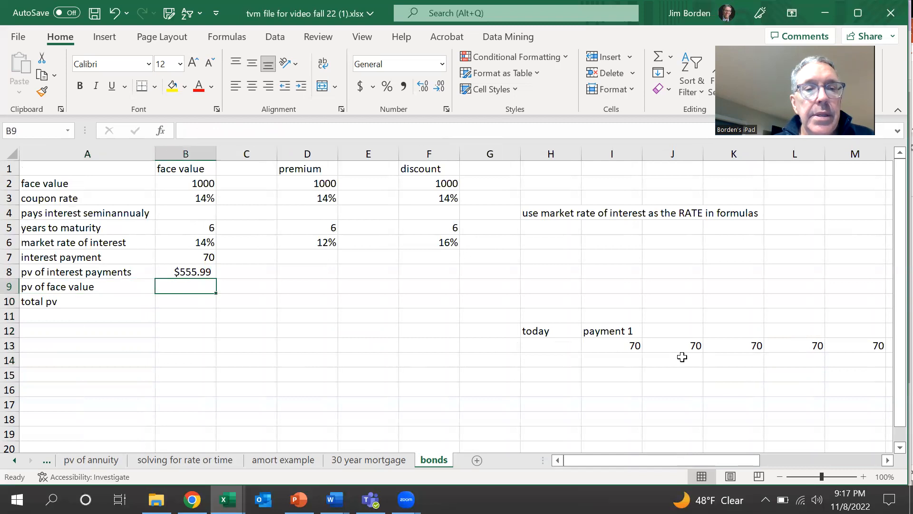
pyautogui.click(163, 132)
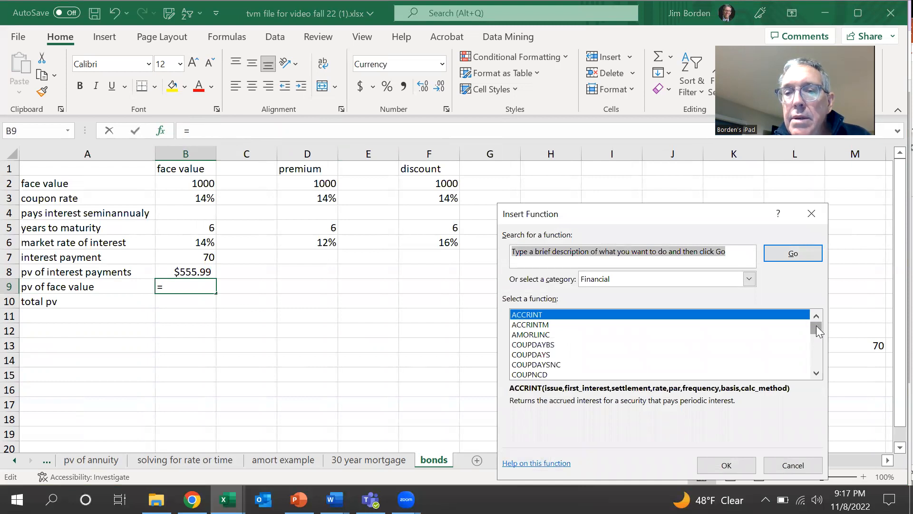
pyautogui.click(750, 281)
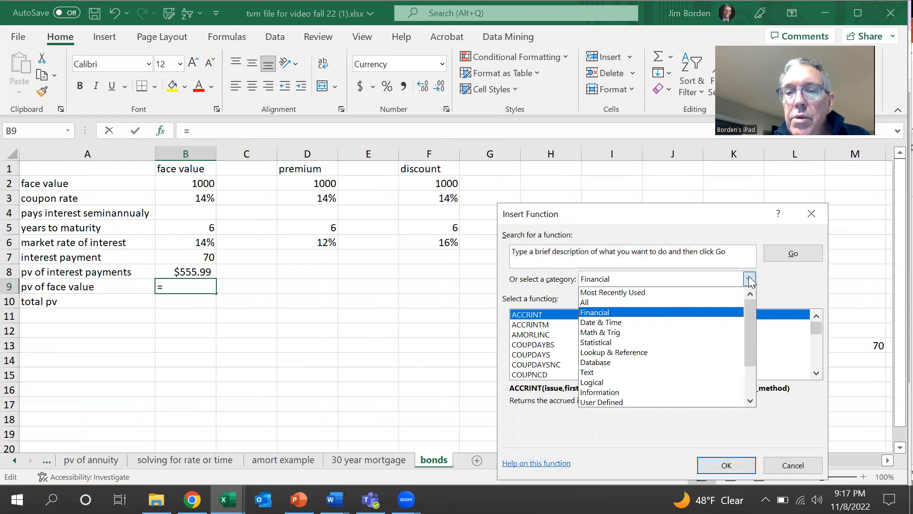
pyautogui.click(679, 291)
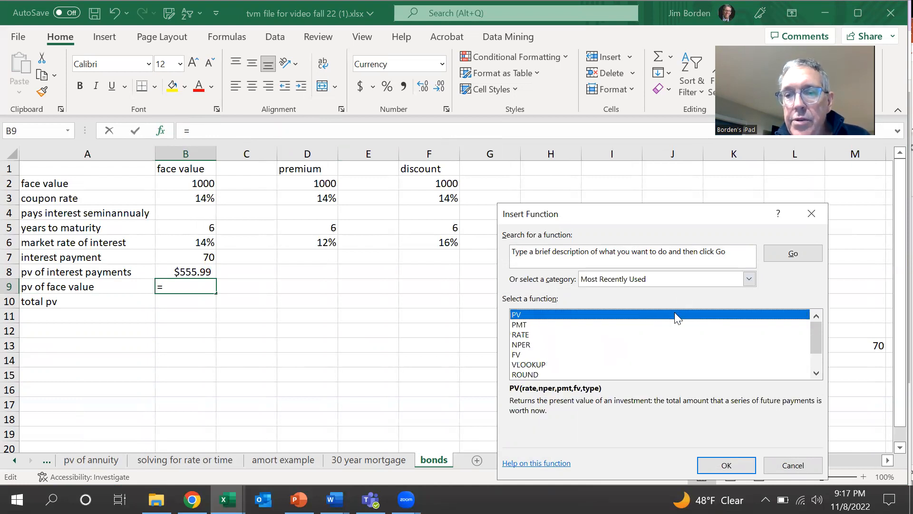
pyautogui.doubleClick(674, 312)
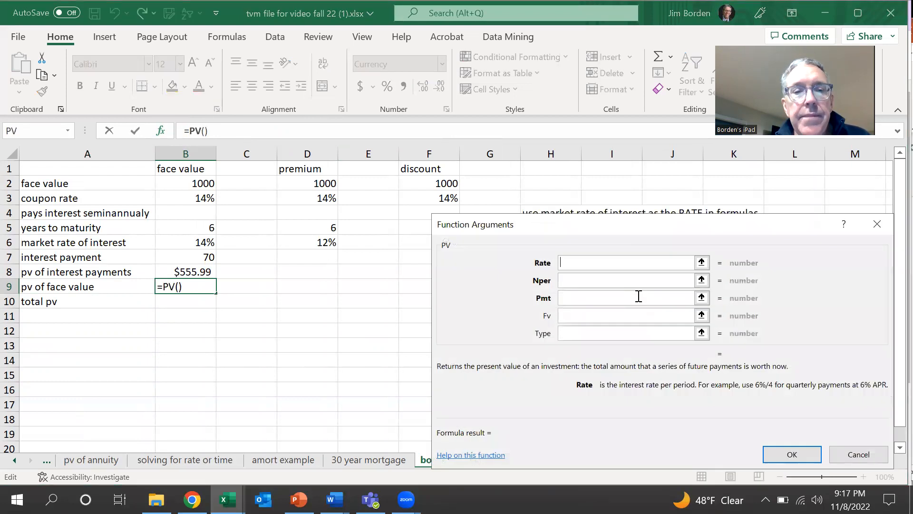
pyautogui.click(609, 262)
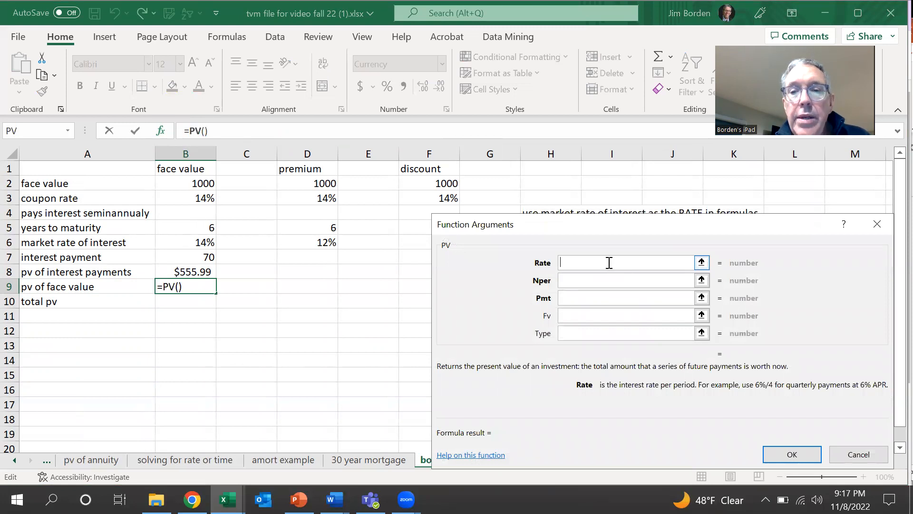
# Complete the PV function in B9 with rate B6/2, number of periods B5*2, no payment and future value -B2.
pyautogui.click(200, 243)
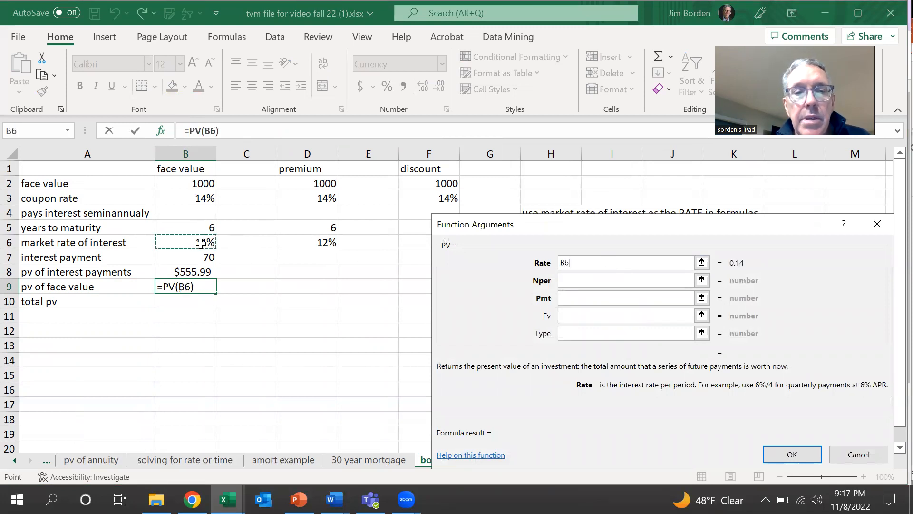
pyautogui.write('/2')
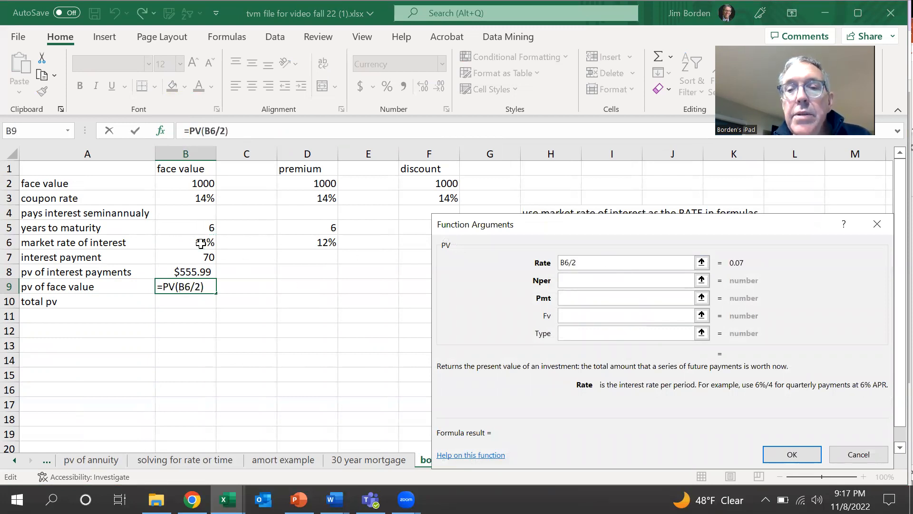
pyautogui.click(562, 276)
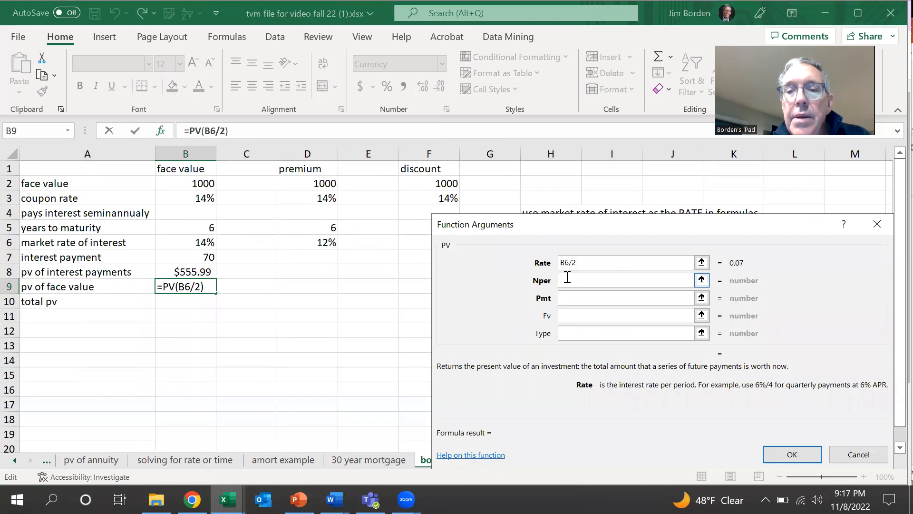
pyautogui.click(194, 229)
pyautogui.write('*')
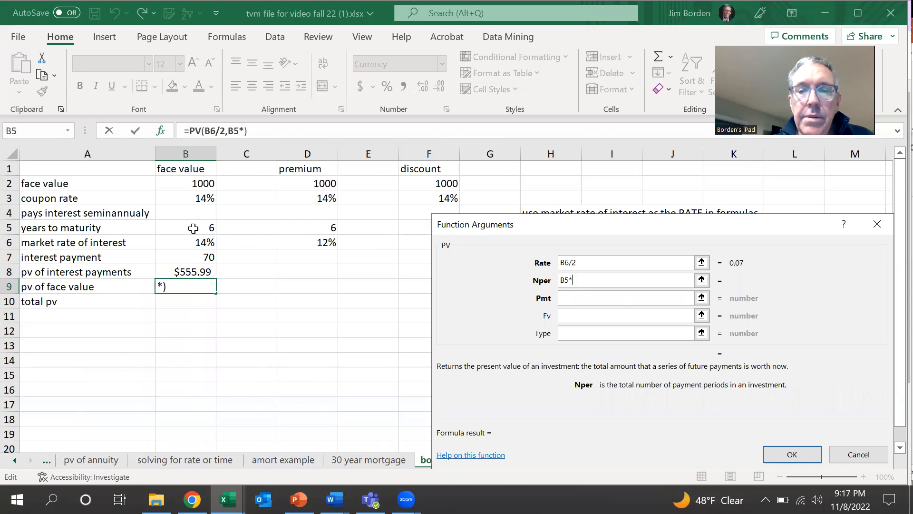
pyautogui.write('2')
pyautogui.click(570, 303)
pyautogui.click(573, 315)
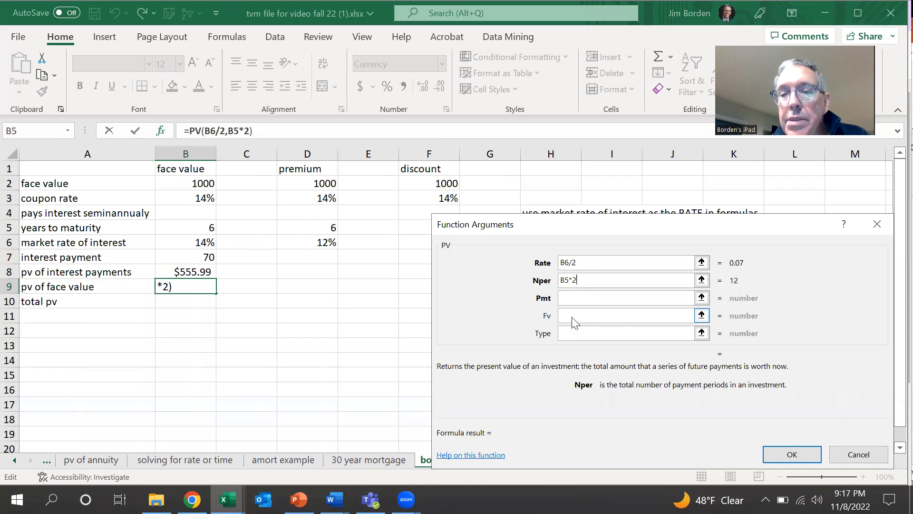
pyautogui.click(573, 317)
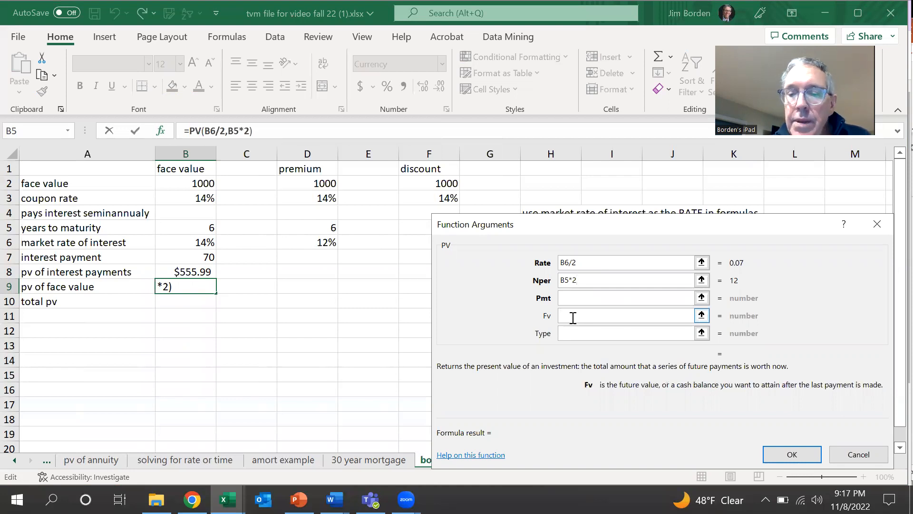
pyautogui.write('-')
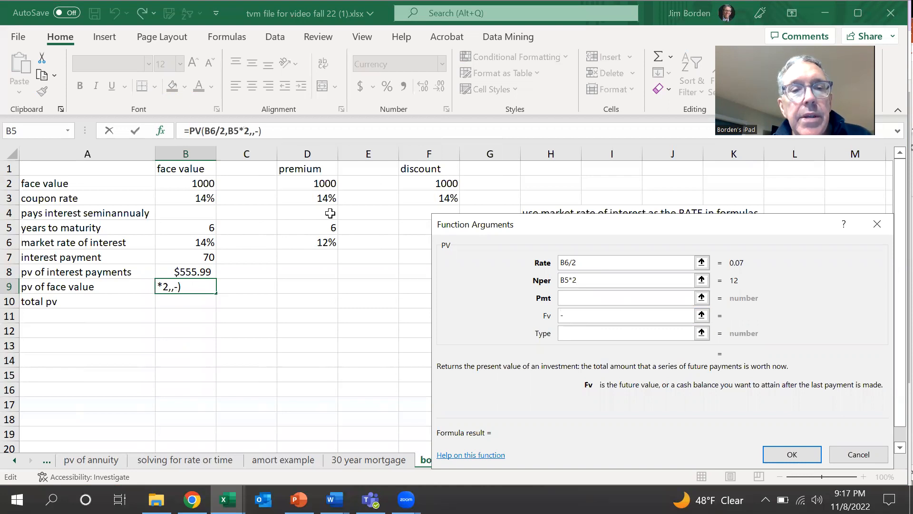
pyautogui.click(194, 185)
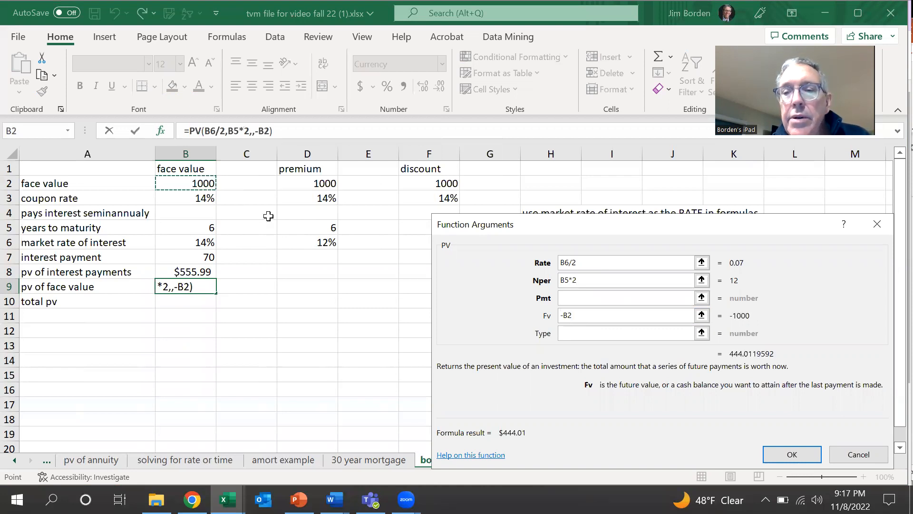
pyautogui.click(778, 450)
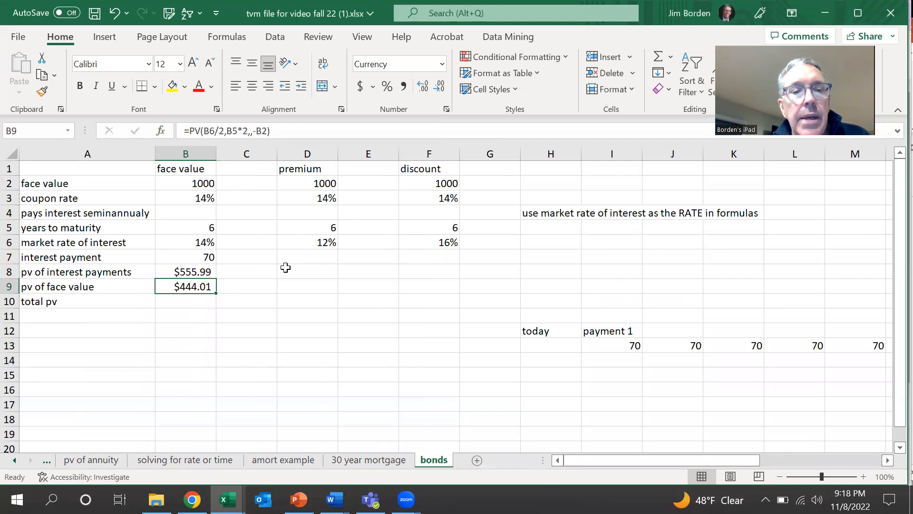
# Calculate the face value bond's total present value in B10 with the formula =B8+B9.
pyautogui.click(180, 299)
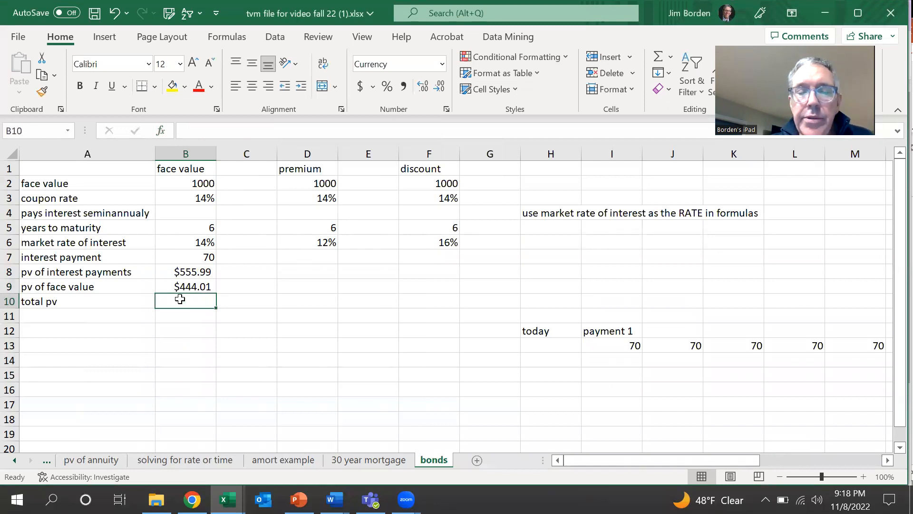
pyautogui.write('=')
pyautogui.click(178, 270)
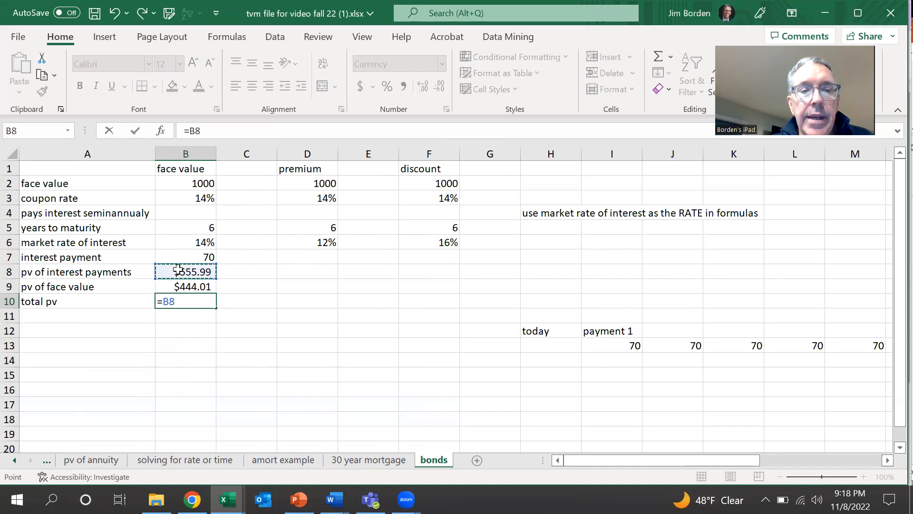
pyautogui.write('+')
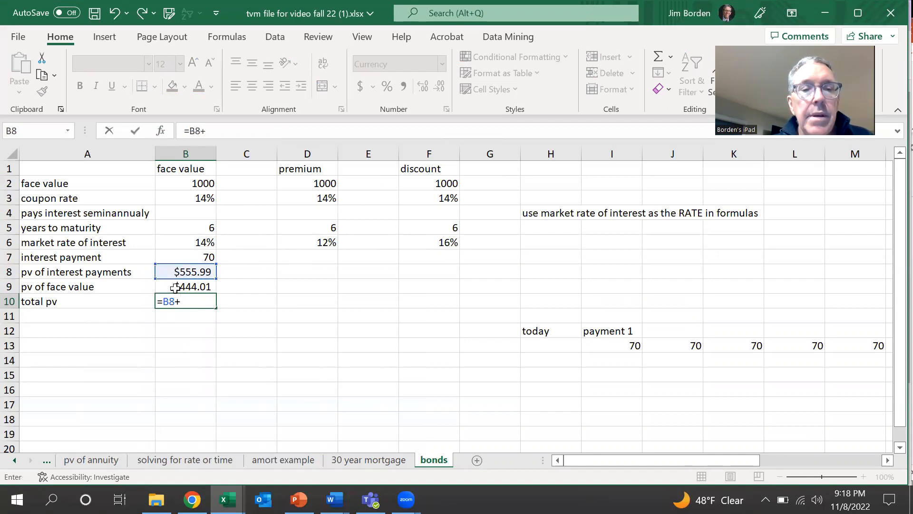
pyautogui.click(175, 288)
pyautogui.press('Return')
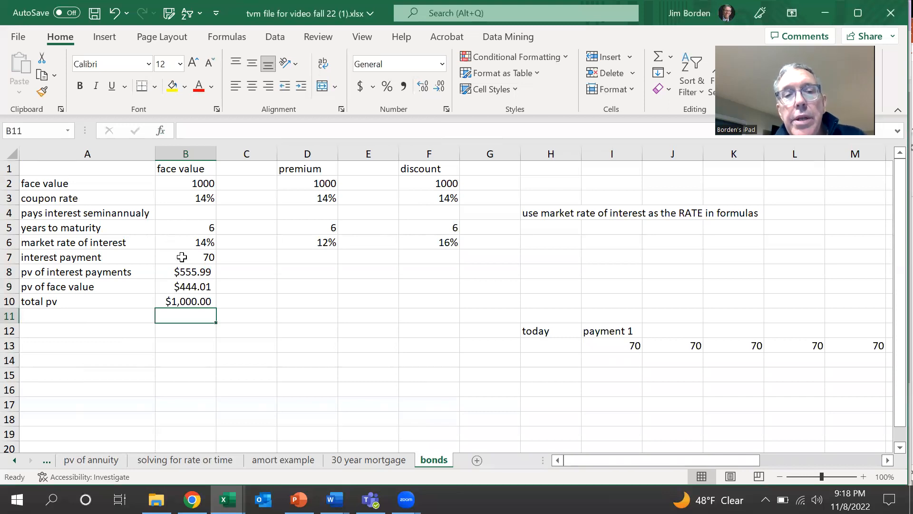
pyautogui.click(191, 195)
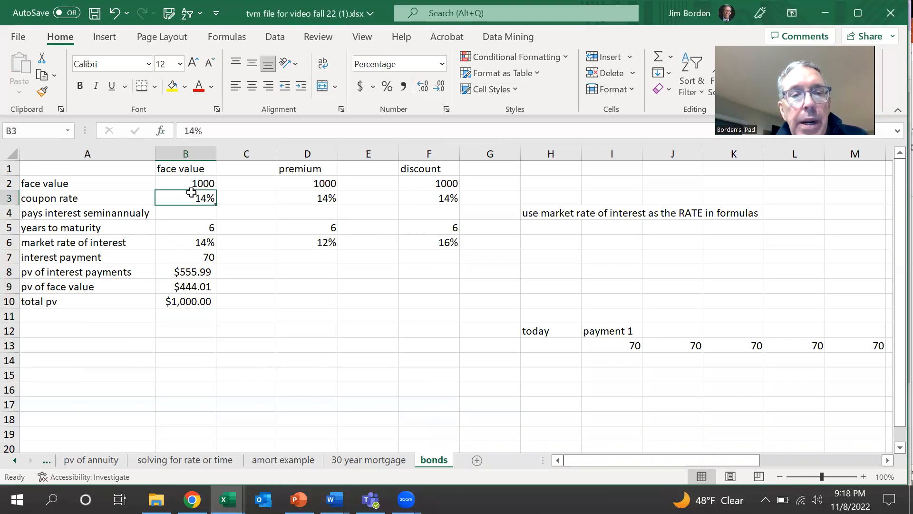
pyautogui.click(191, 247)
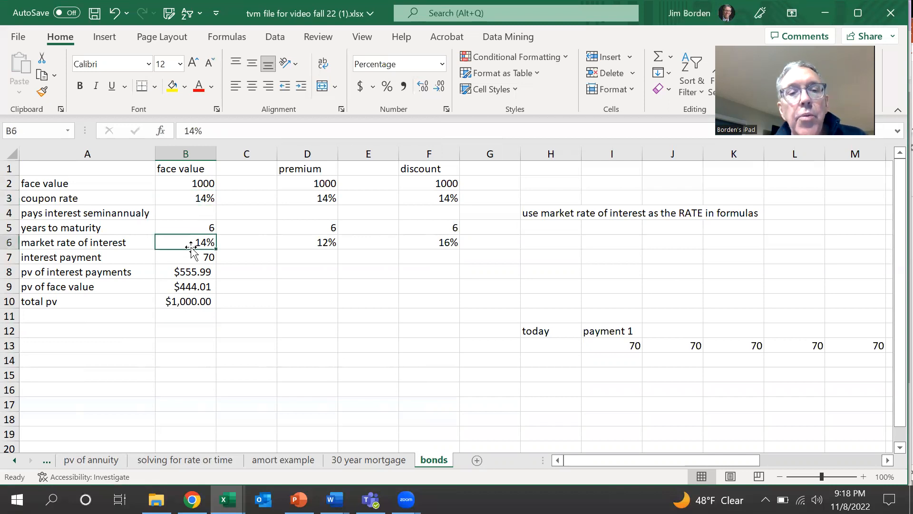
pyautogui.click(180, 303)
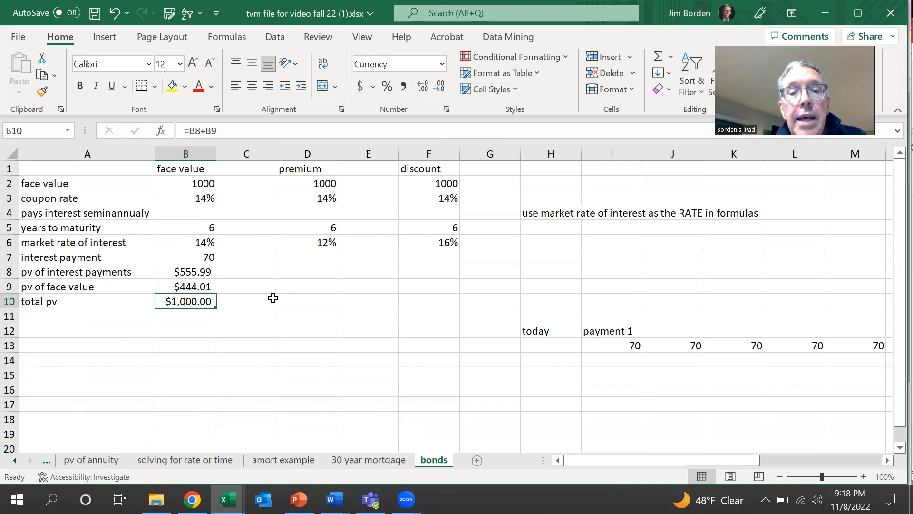
# Copy the face value bond's formulas from B7:B10 into the premium bond's column, starting at D7.
pyautogui.click(330, 244)
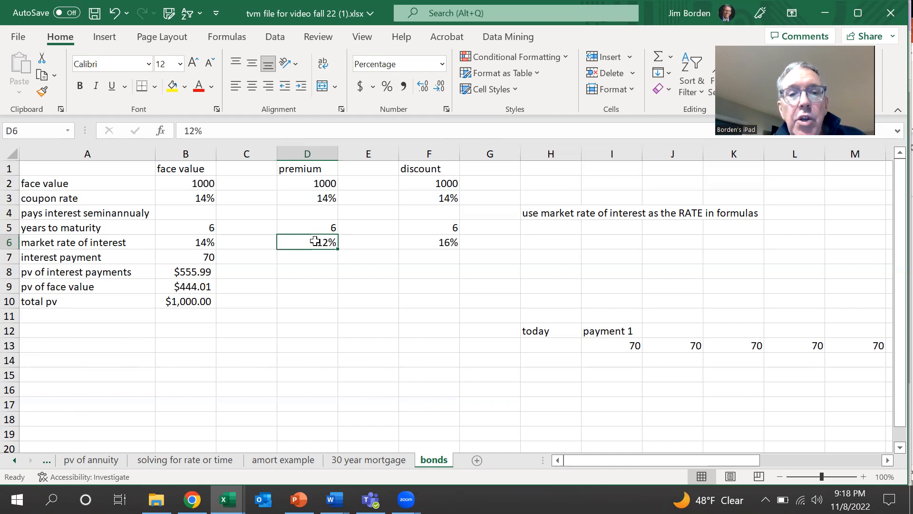
pyautogui.press('Return')
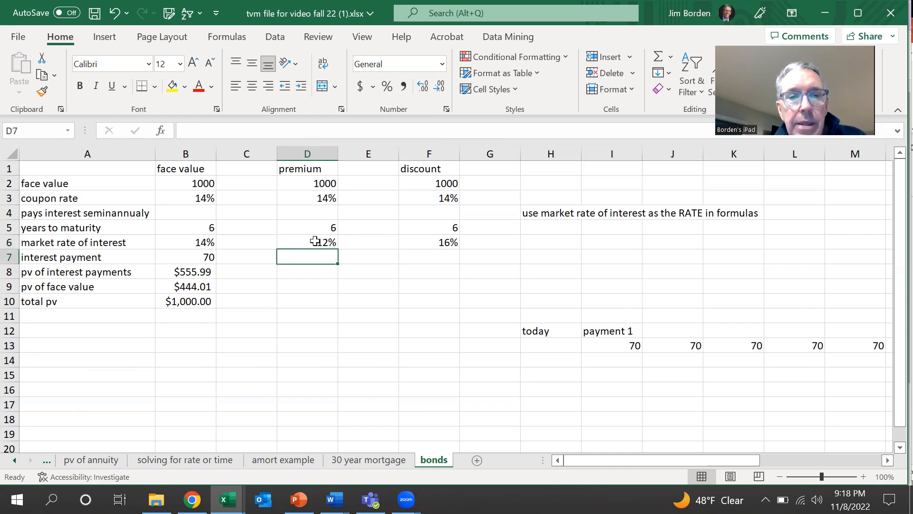
pyautogui.press('Left')
pyautogui.press('Left')
pyautogui.hotkey('shift', 'Down')
pyautogui.hotkey('shift', 'Down')
pyautogui.hotkey('shift', 'Down')
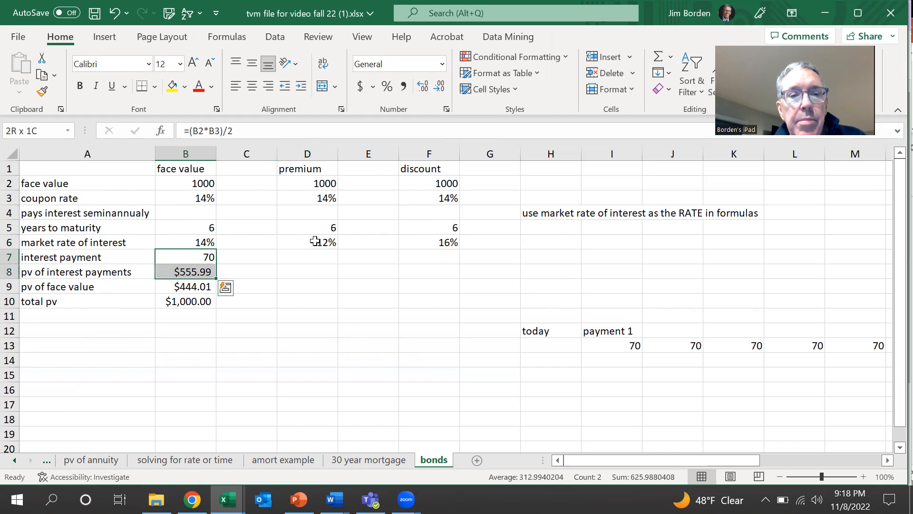
pyautogui.hotkey('ctrl', 'c')
pyautogui.press('Right')
pyautogui.press('Right')
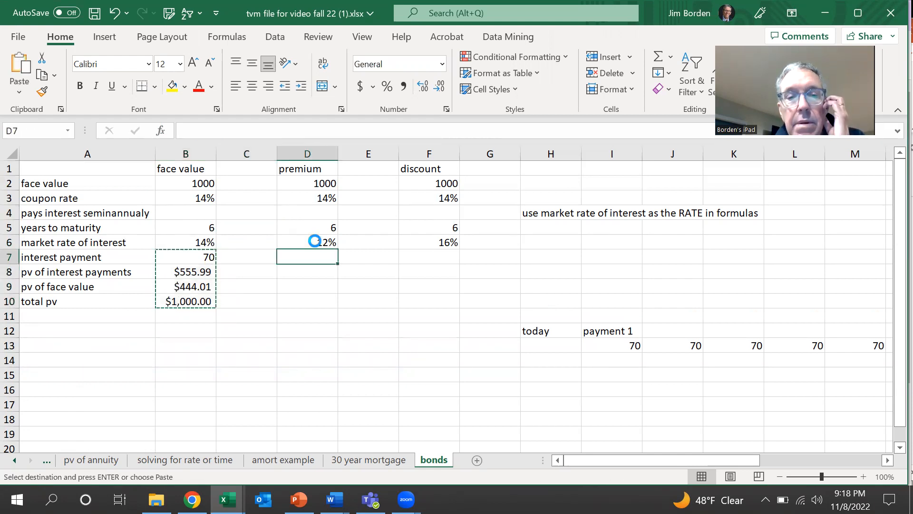
pyautogui.press('Return')
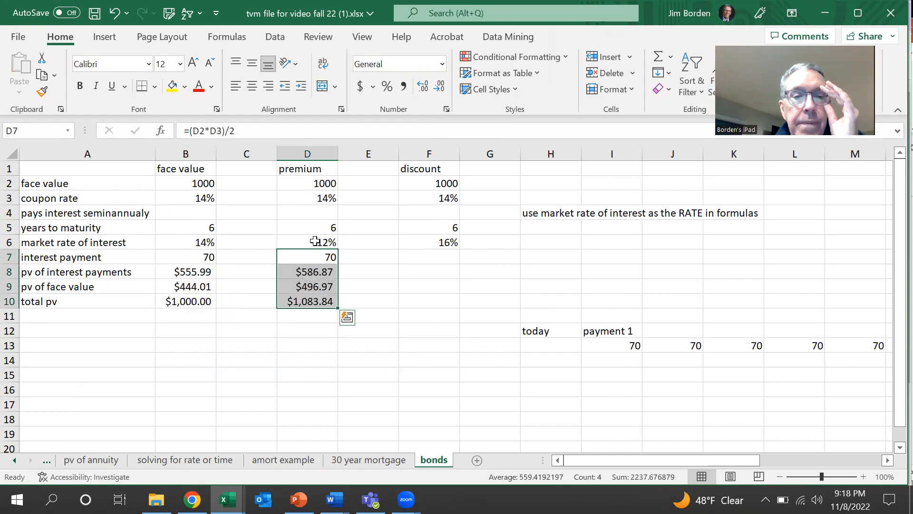
pyautogui.press('Right')
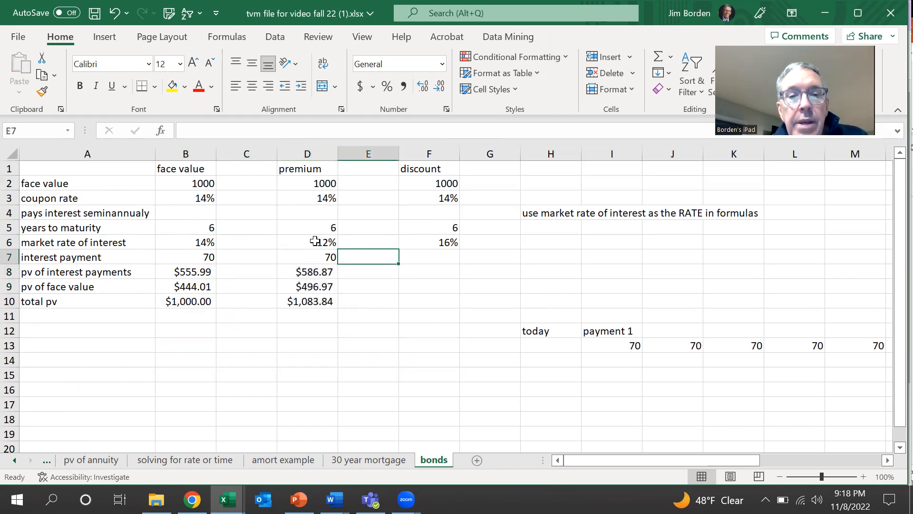
pyautogui.click(314, 301)
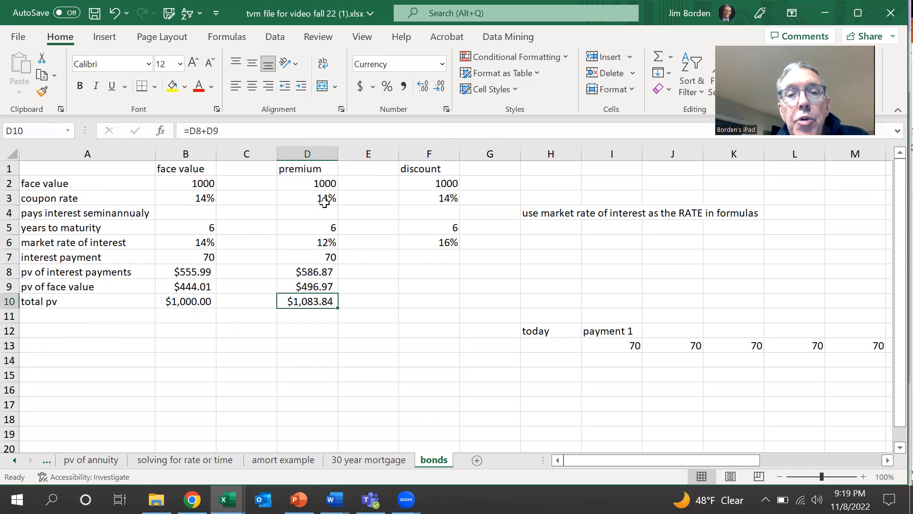
# Copy the premium bond's formulas from D7:D10 into the discount bond's column at F7 and clear the copy selection.
pyautogui.click(315, 261)
pyautogui.hotkey('shift', 'Down')
pyautogui.hotkey('shift', 'Down')
pyautogui.hotkey('shift', 'Down')
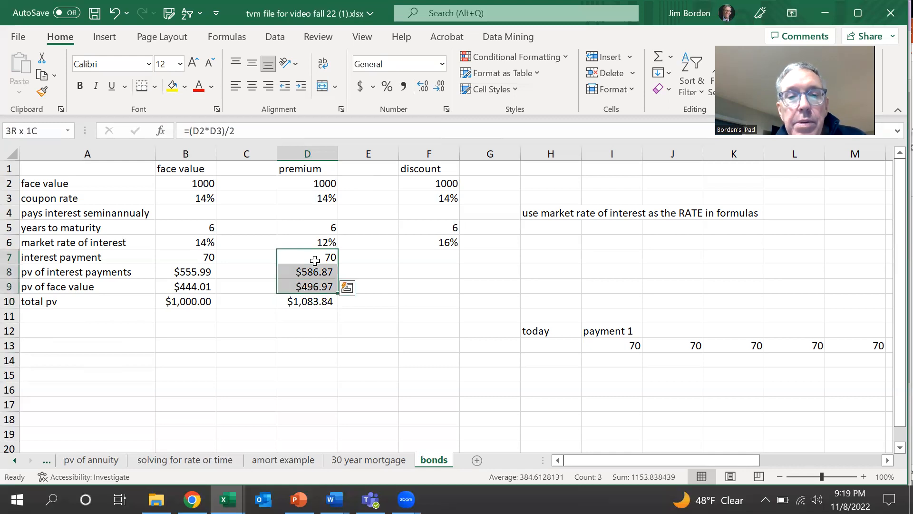
pyautogui.hotkey('ctrl', 'c')
pyautogui.press('Right')
pyautogui.press('Right')
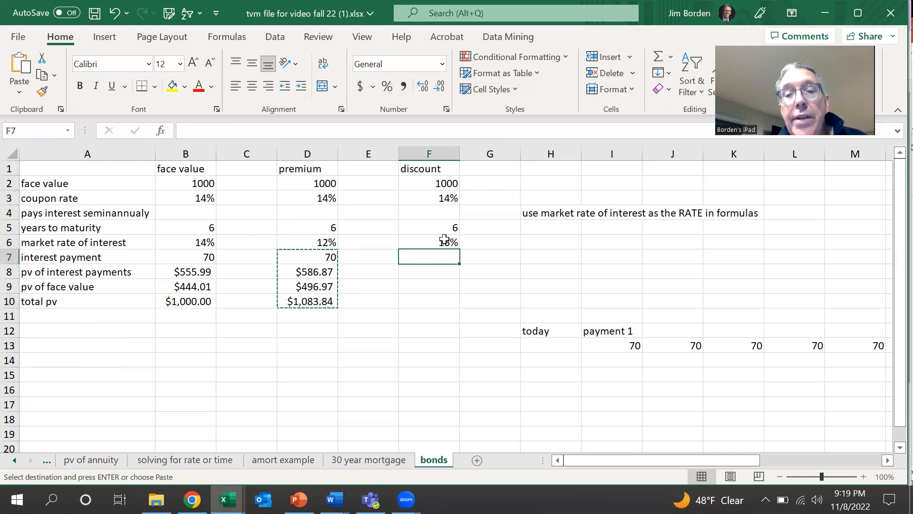
pyautogui.hotkey('ctrl', 'v')
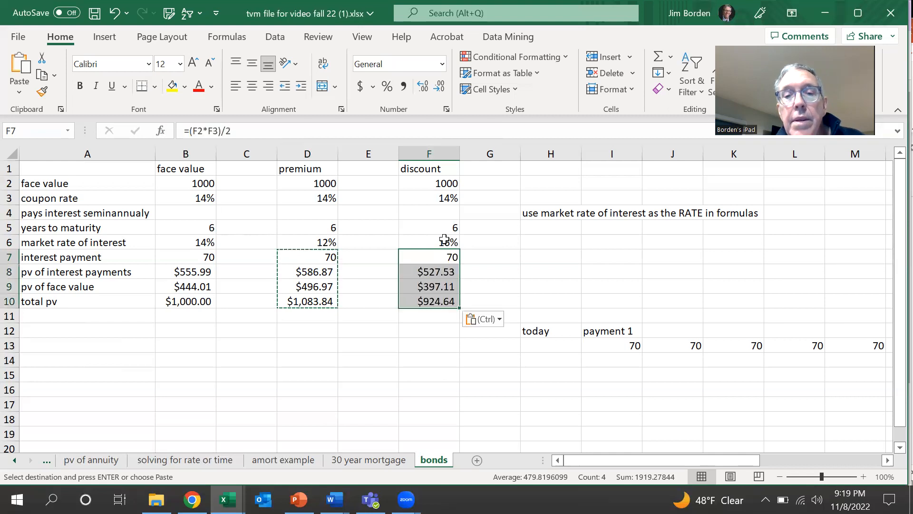
pyautogui.click(431, 320)
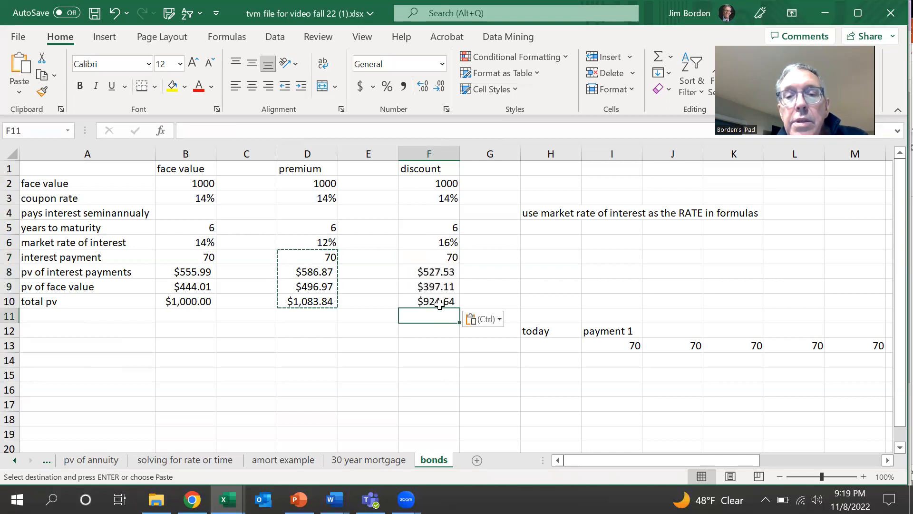
pyautogui.press('Escape')
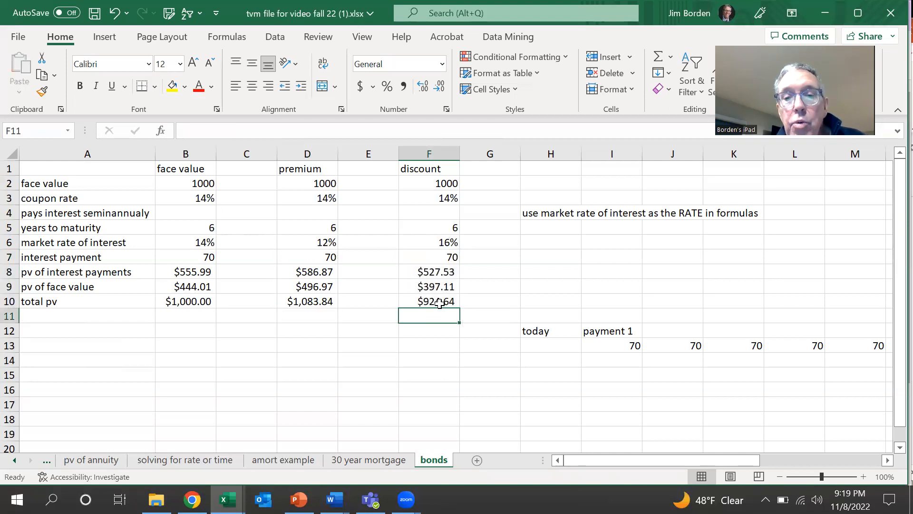